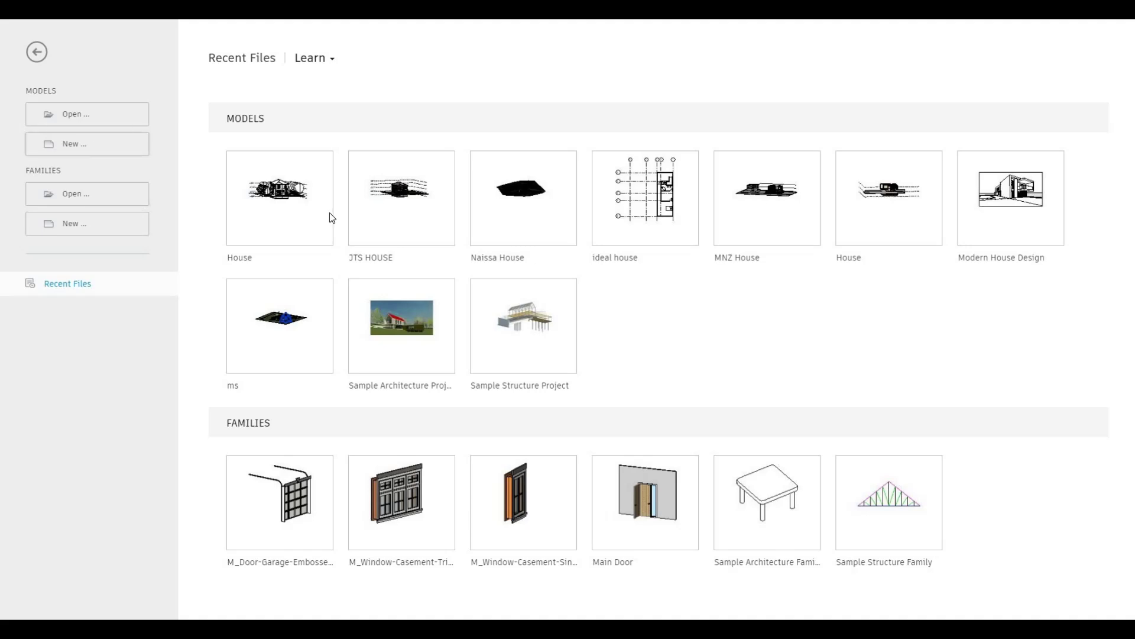
Create a new project based on the Architectural Template
click(88, 144)
click(538, 295)
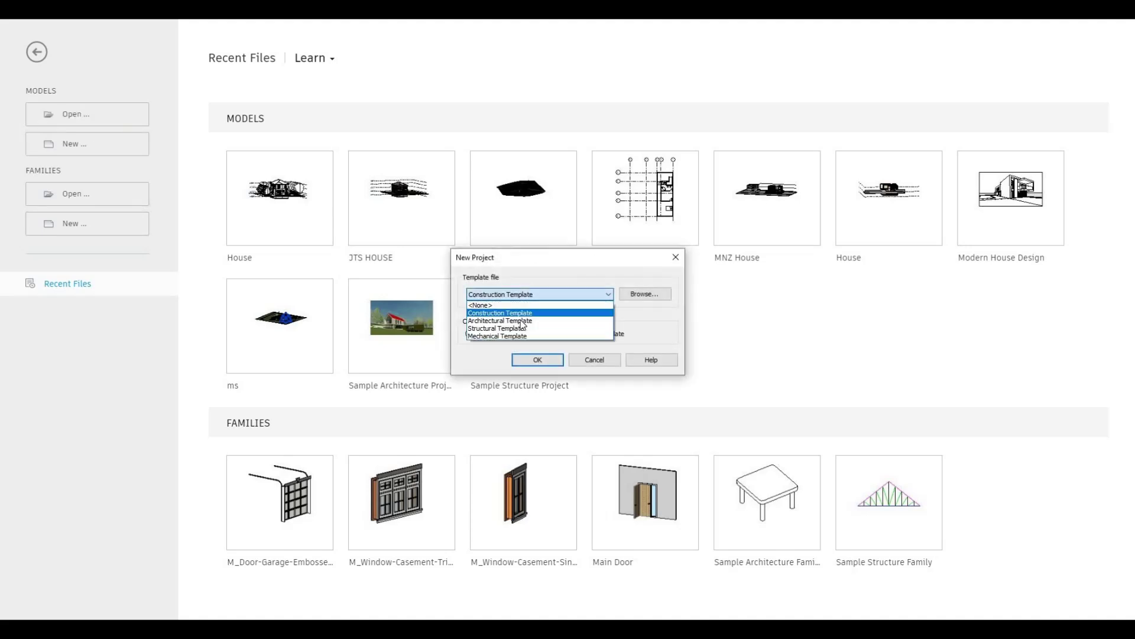
click(521, 320)
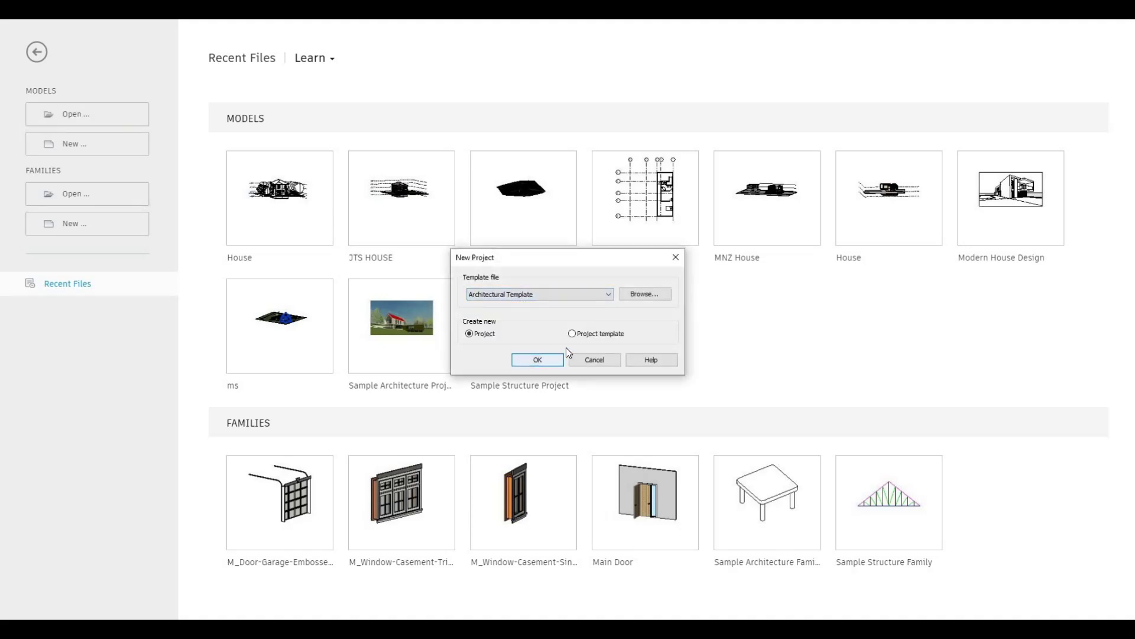
key(Return)
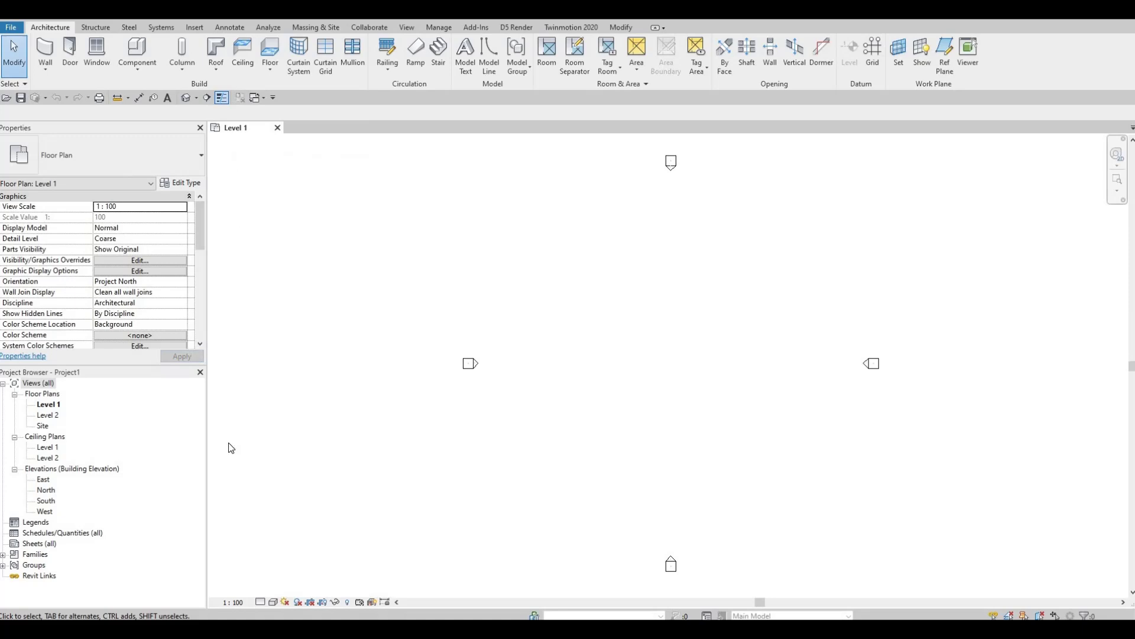
In the South elevation view, set the elevation of Level 2 to 3500
double_click(45, 501)
click(441, 395)
scroll(774, 406, down, 2)
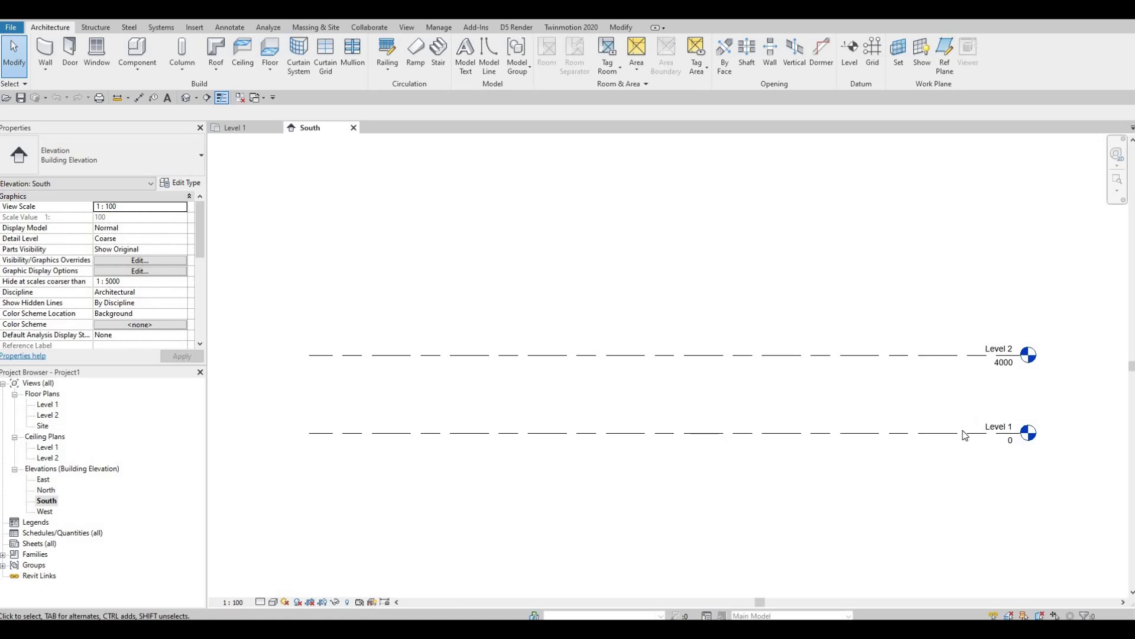
click(1002, 433)
click(1002, 367)
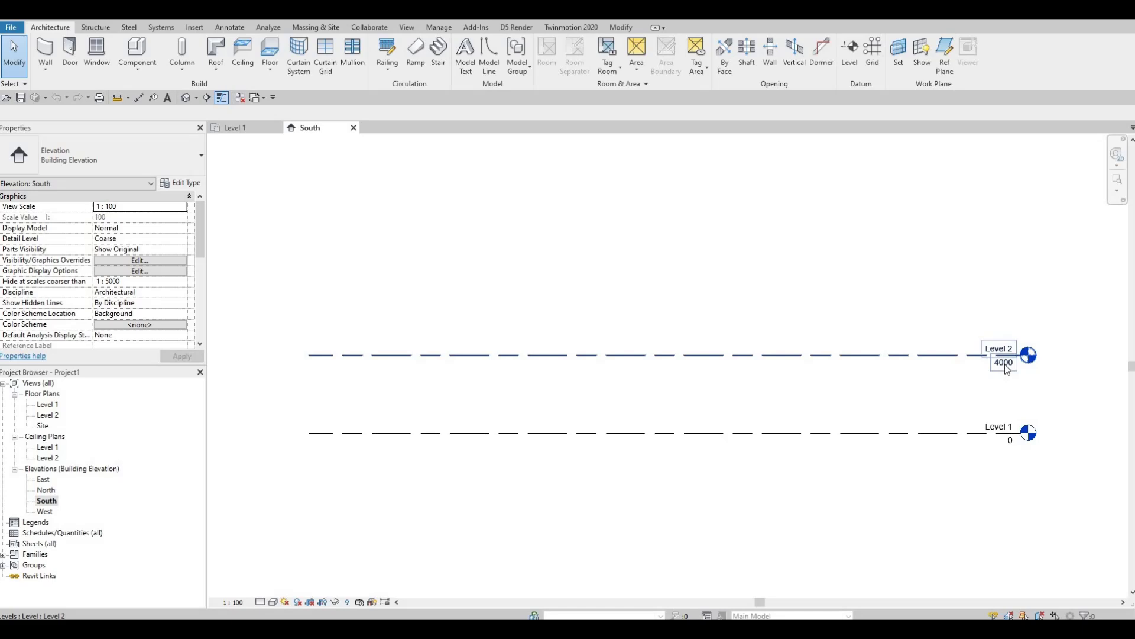
click(1005, 364)
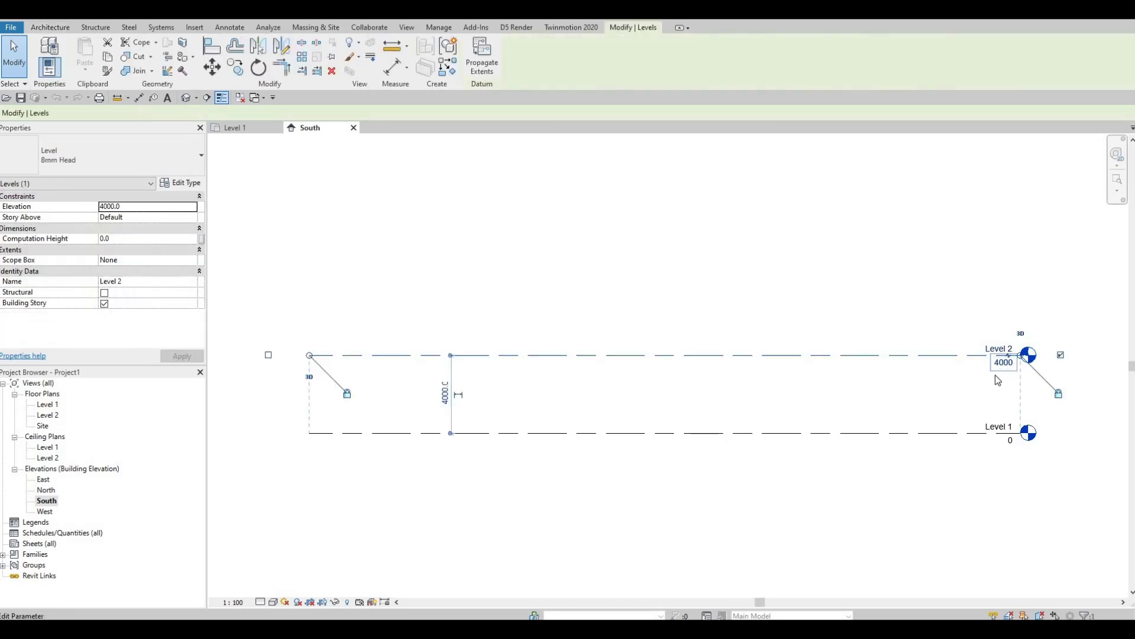
click(996, 375)
text(3500)
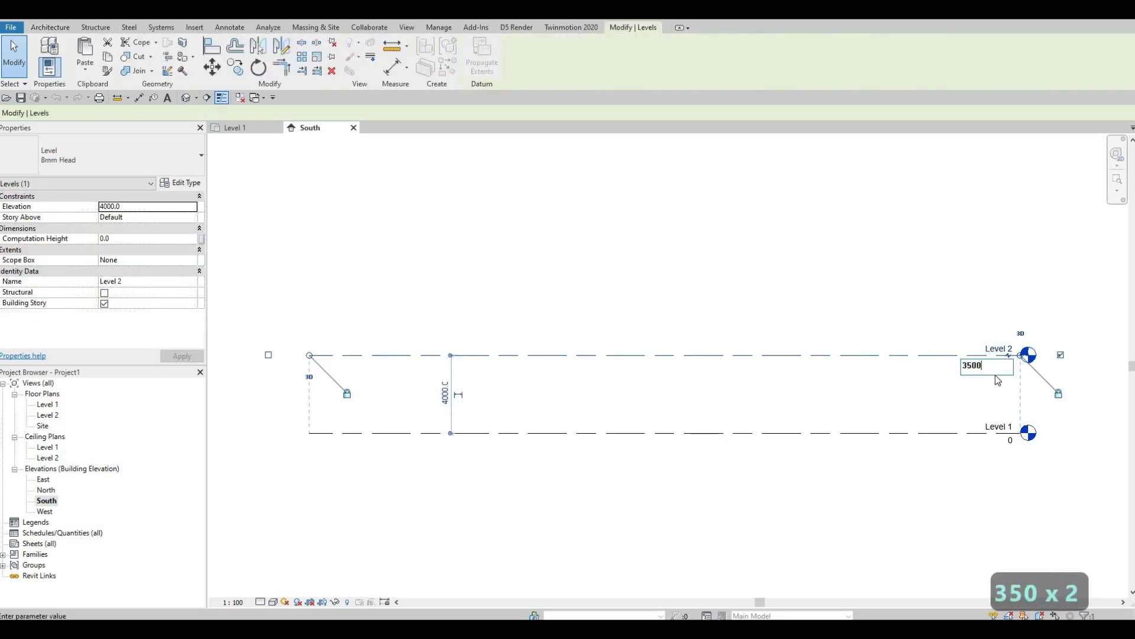
key(Return)
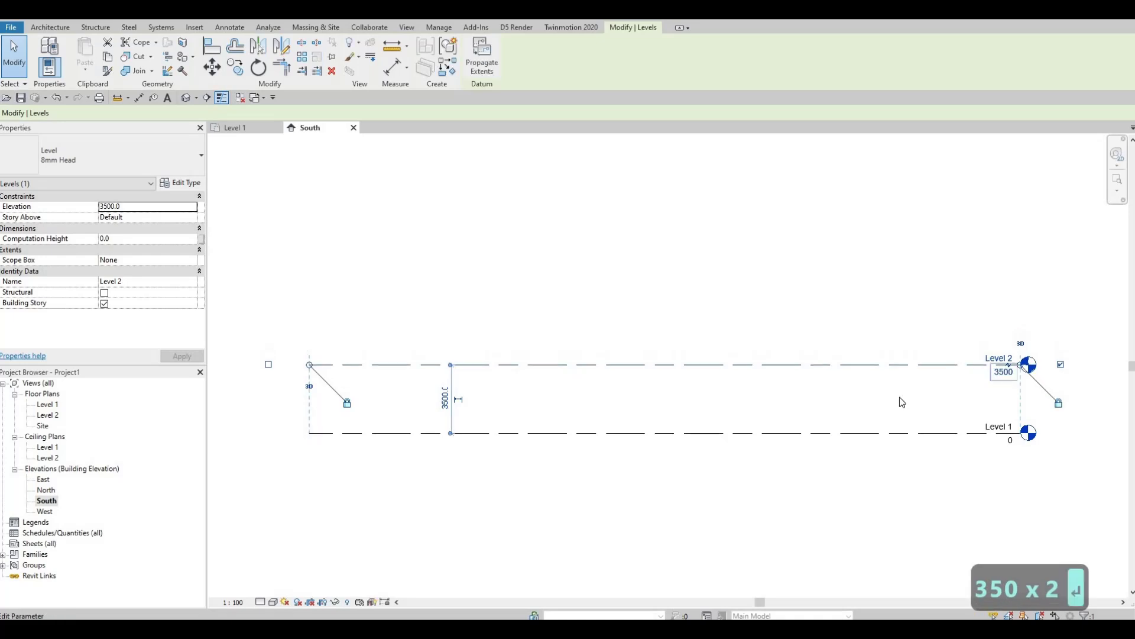
click(879, 380)
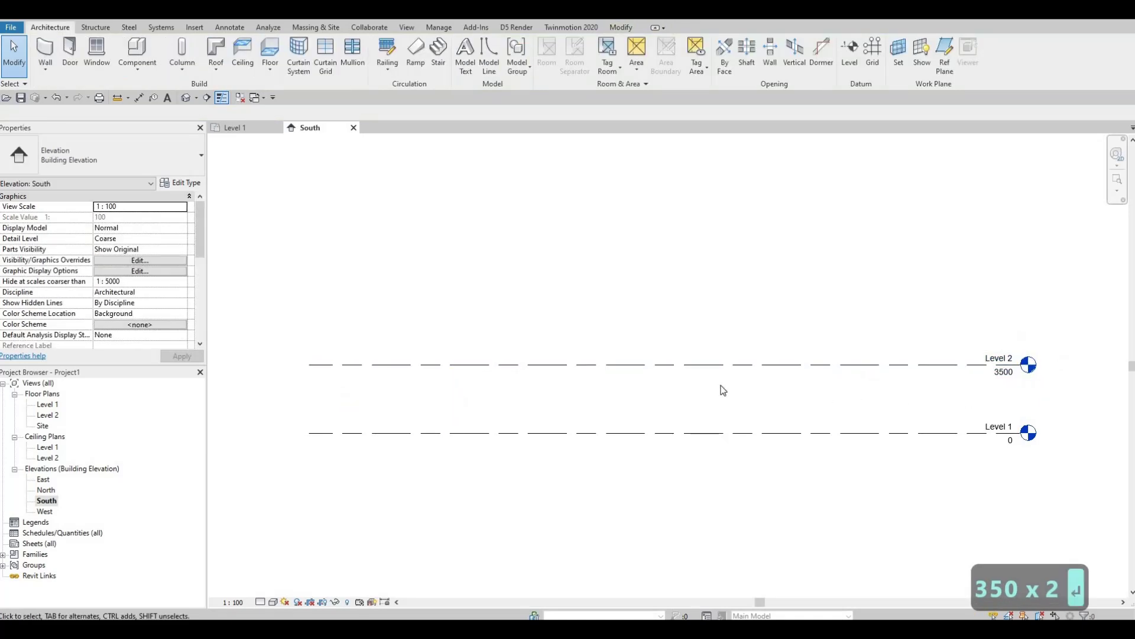
Copy the Level 2 line vertically upward by 3500 to add a third level
click(786, 364)
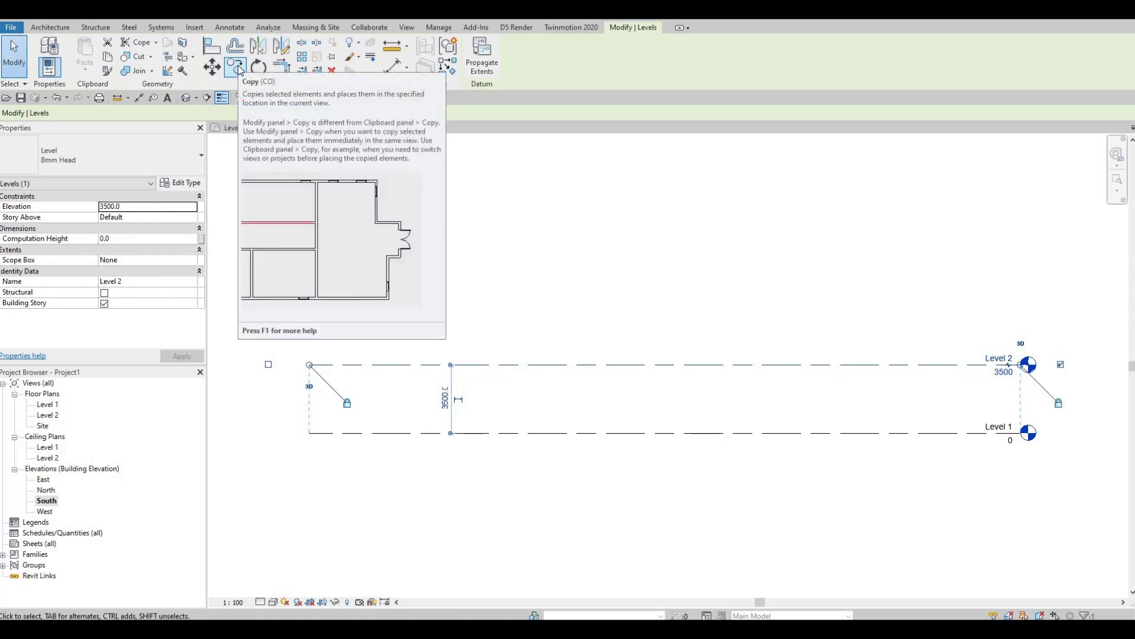
key(c)
key(o)
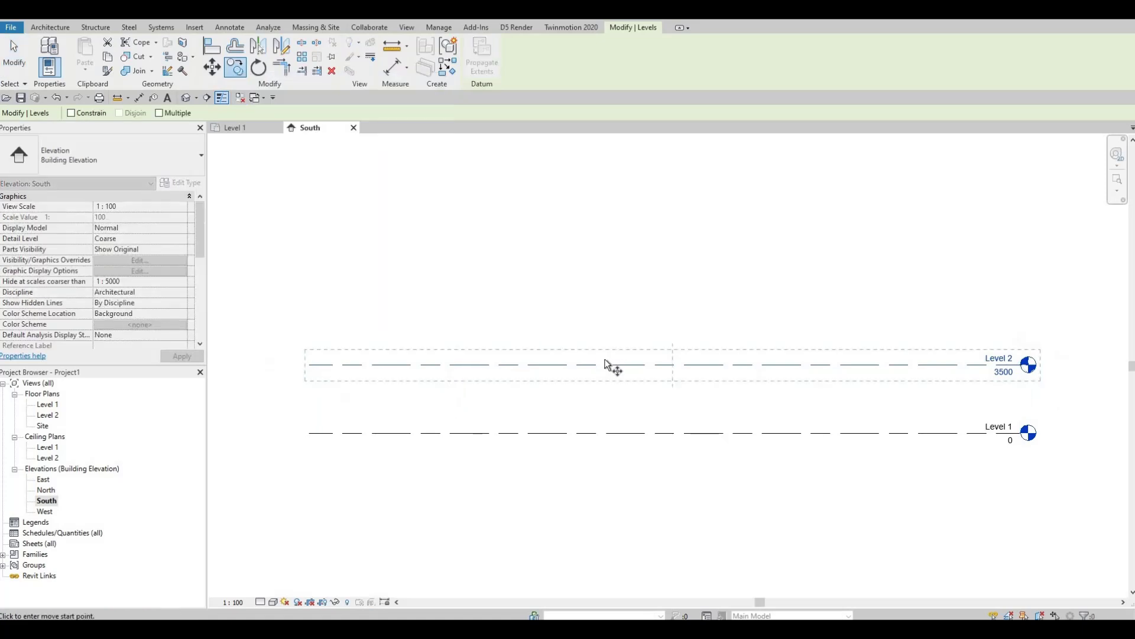
click(602, 363)
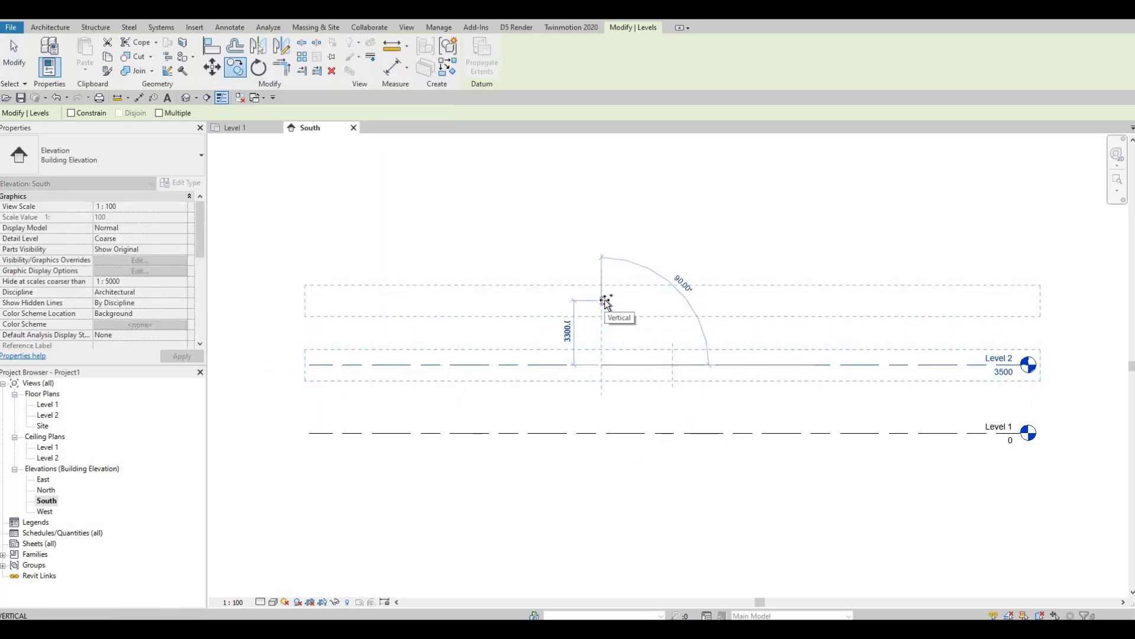
text(3500)
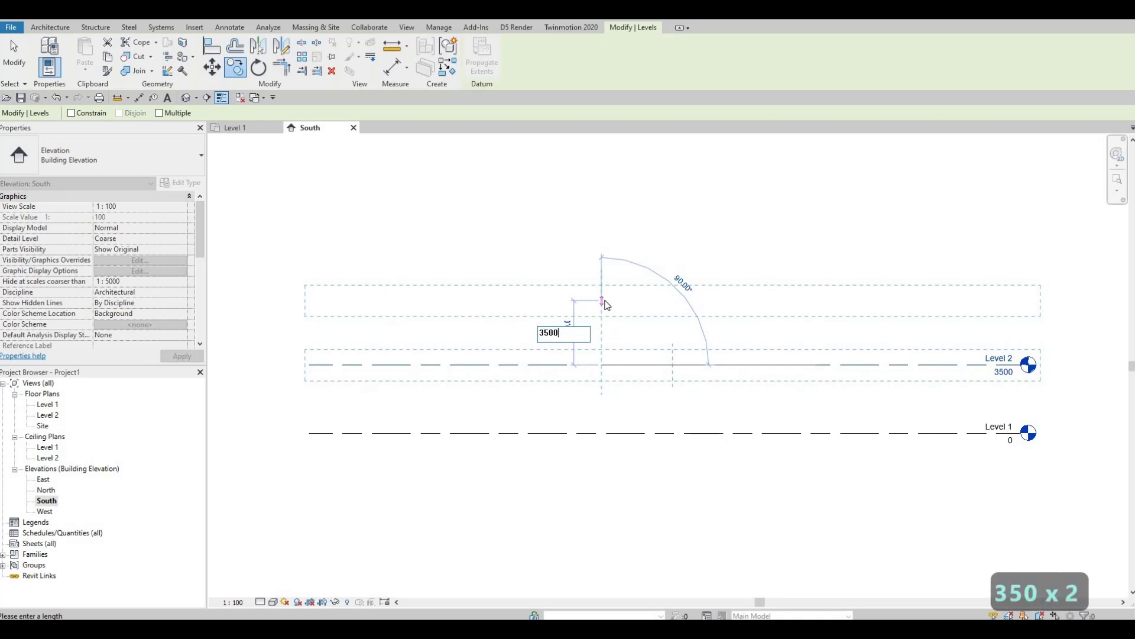
key(Return)
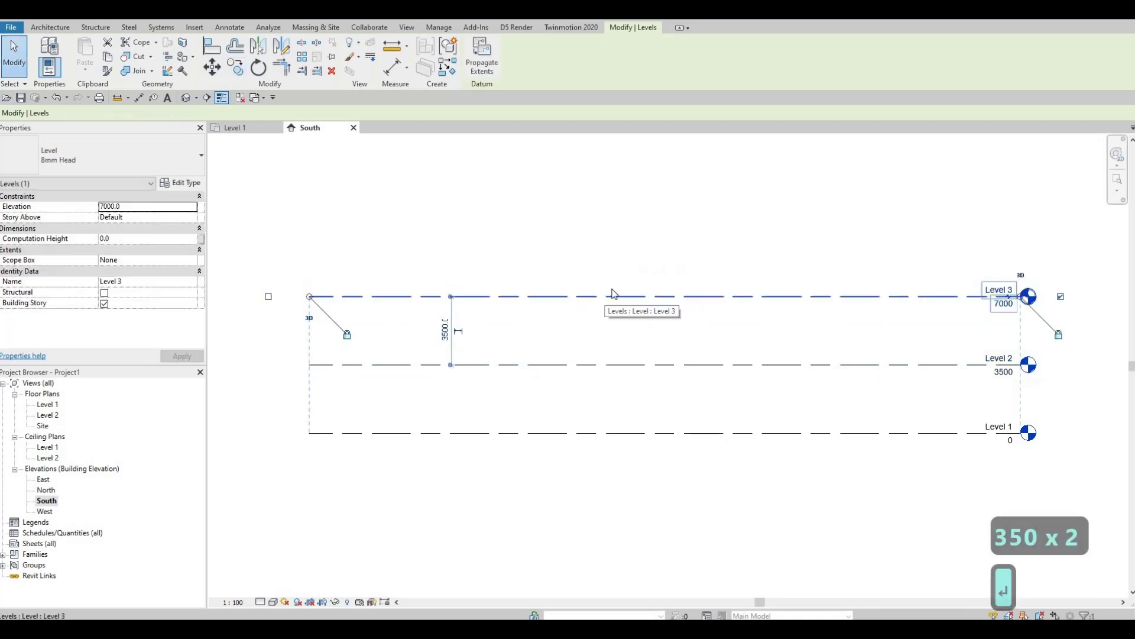
Copy the Level 3 line upward with the Multiple option, adding two more levels spaced 3500 apart
ctrl+scroll(594, 387, up, 3)
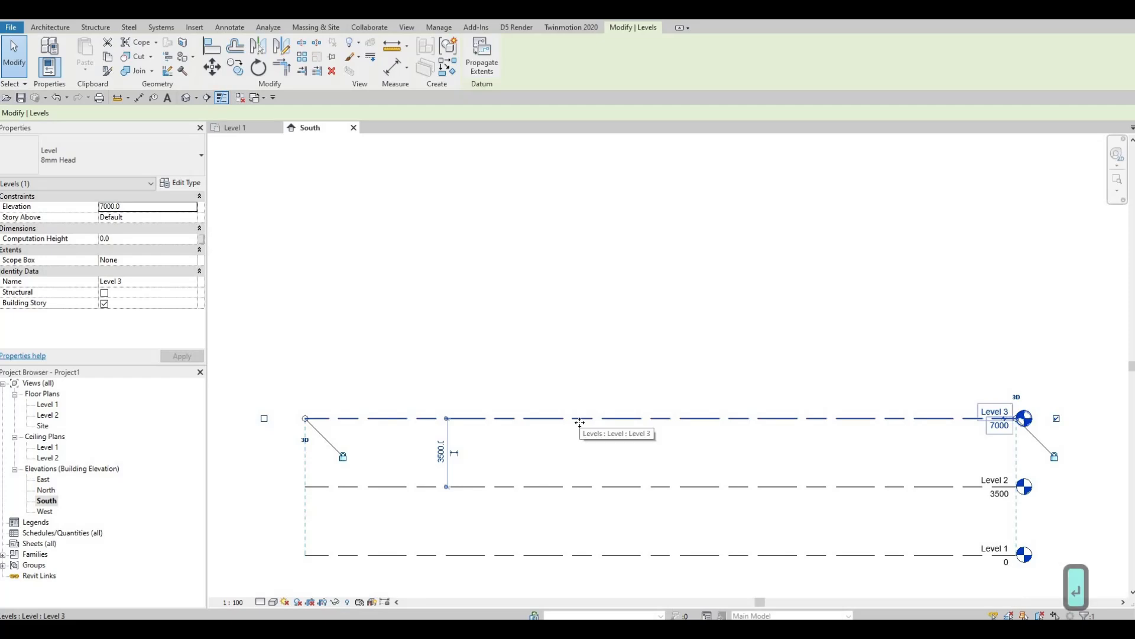
click(237, 69)
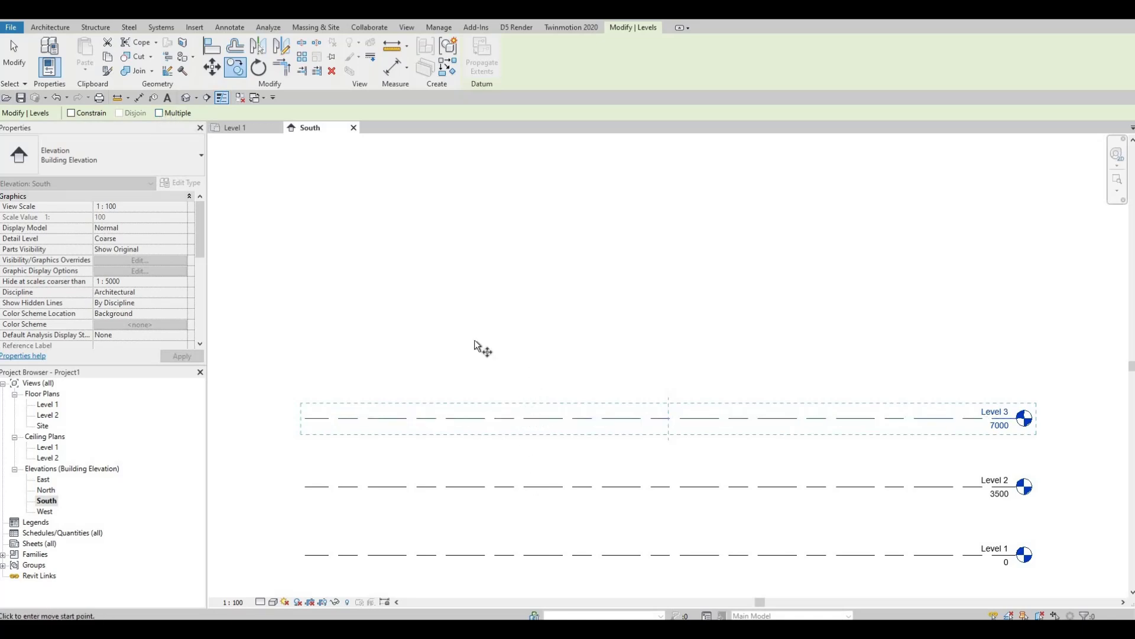
click(160, 113)
click(538, 417)
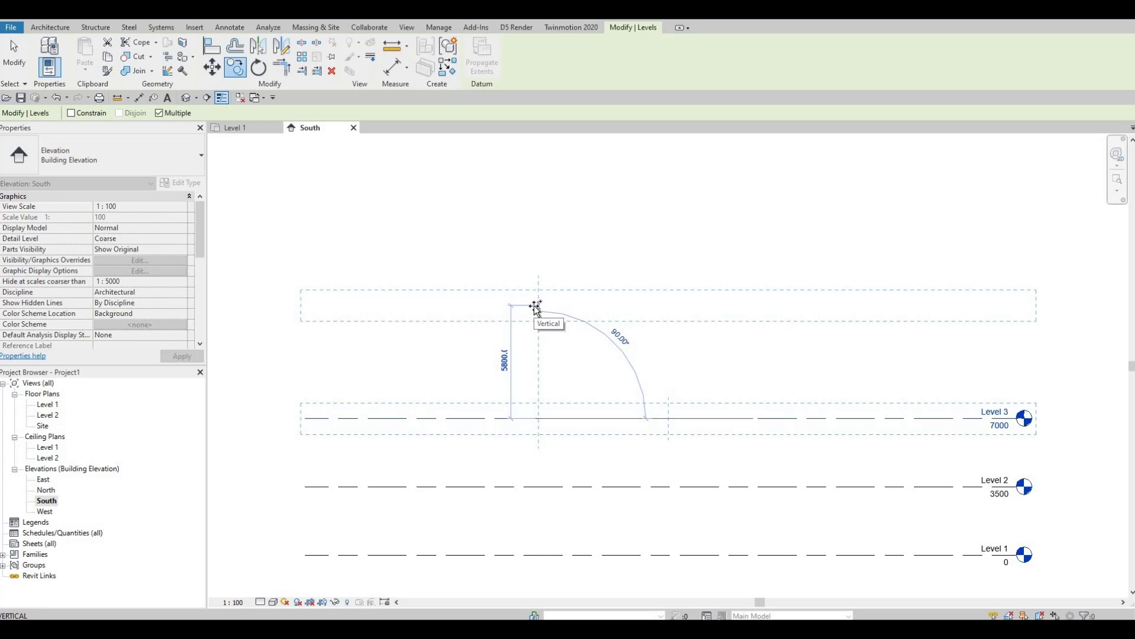
text(3500)
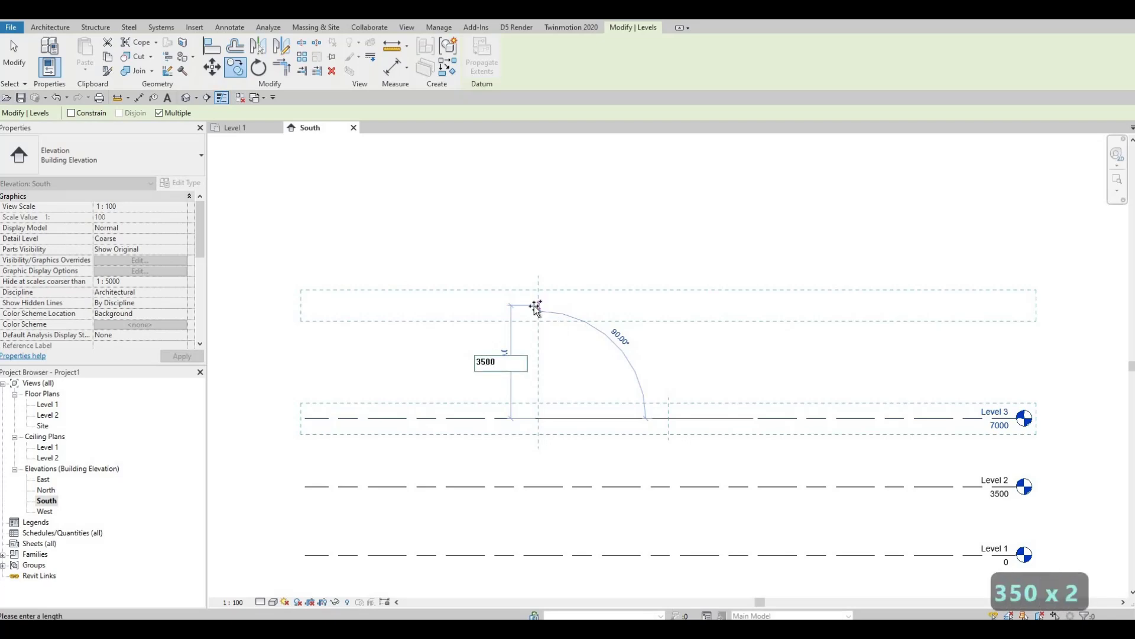
key(Return)
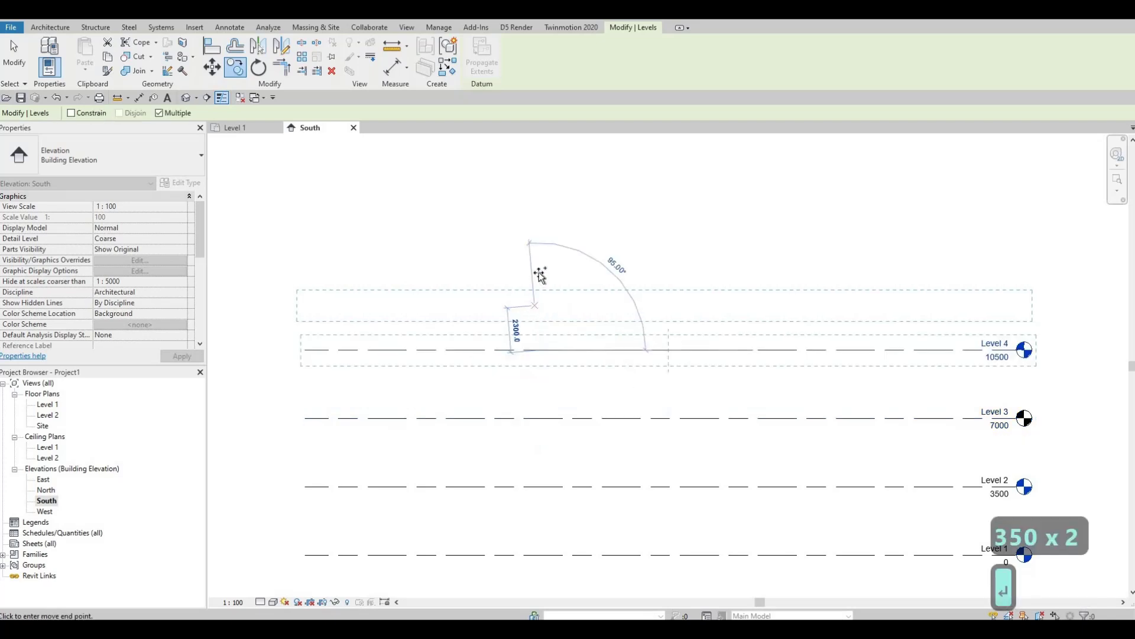
text(3500)
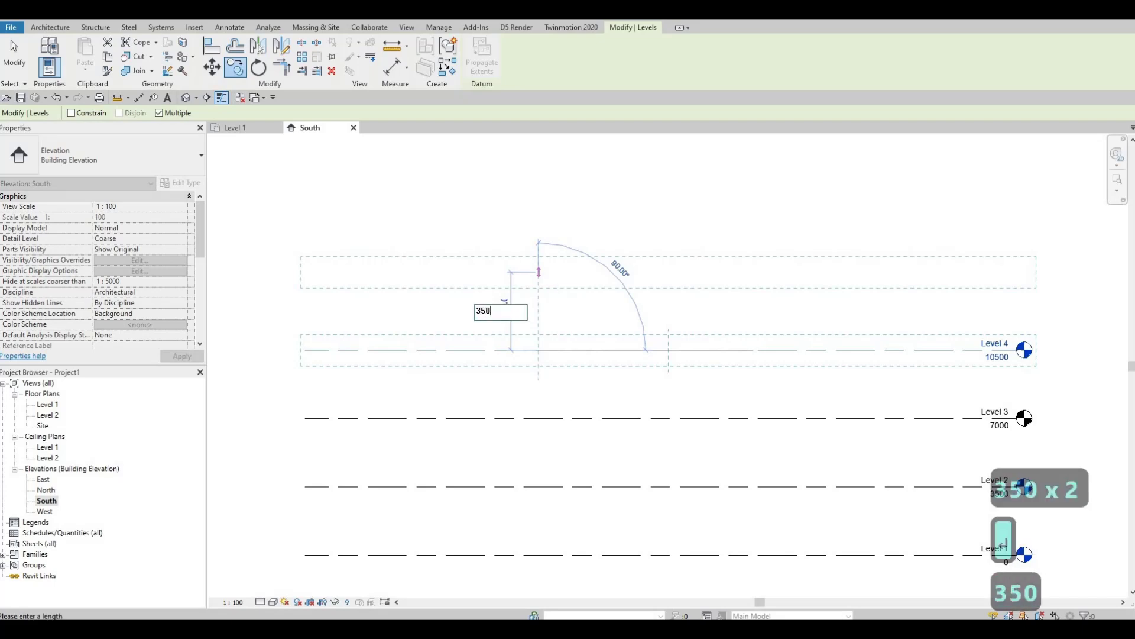
key(Return)
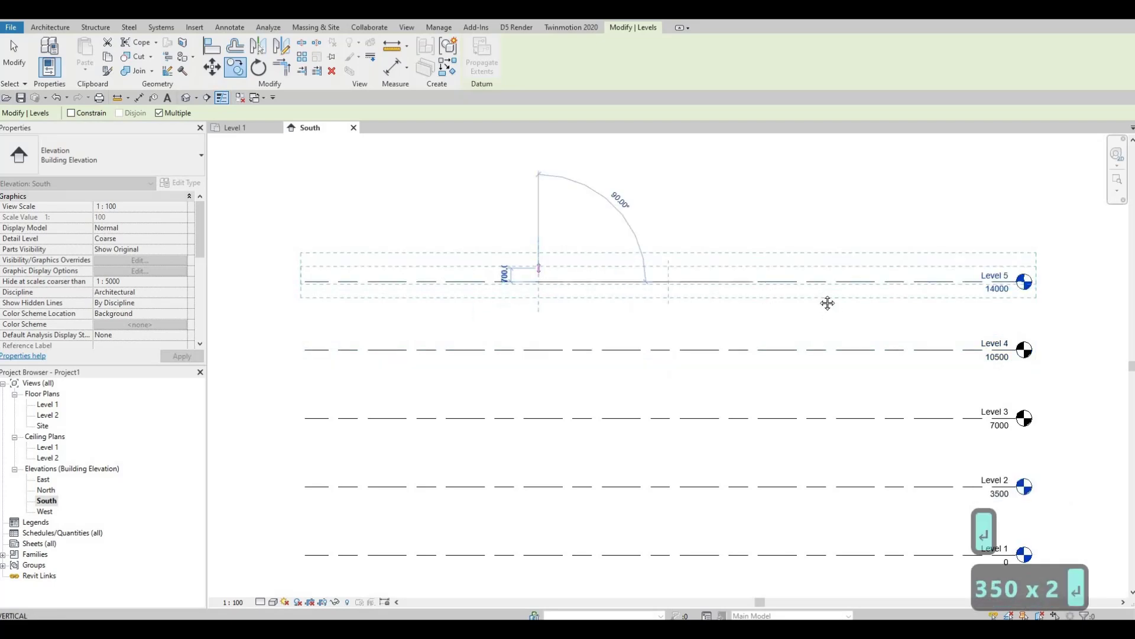
scroll(826, 304, down, 1)
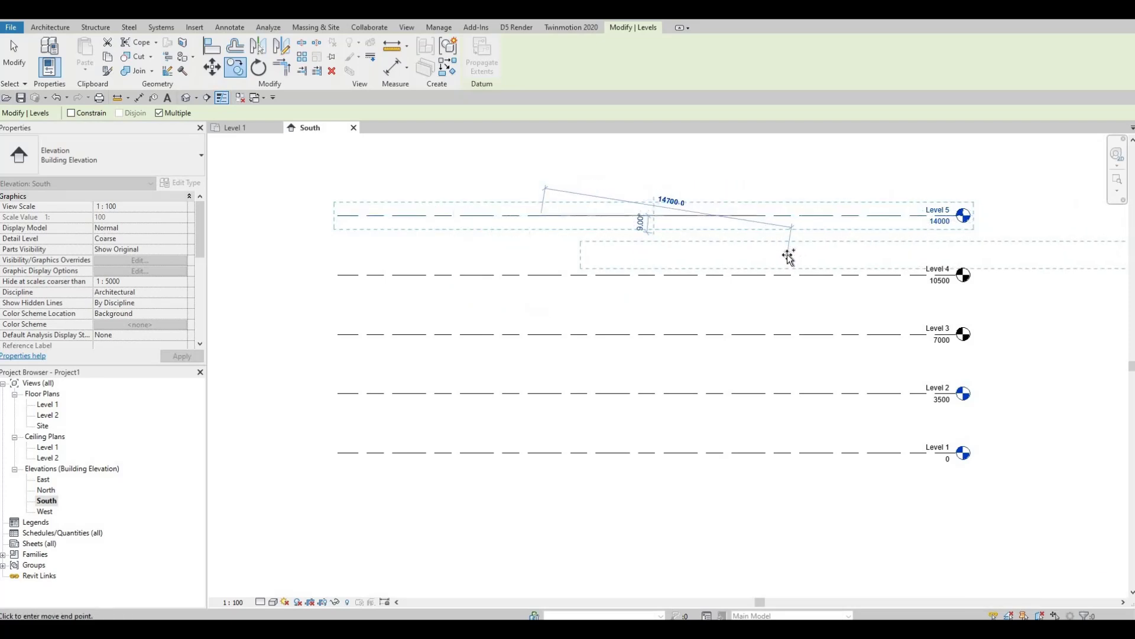
key(Escape)
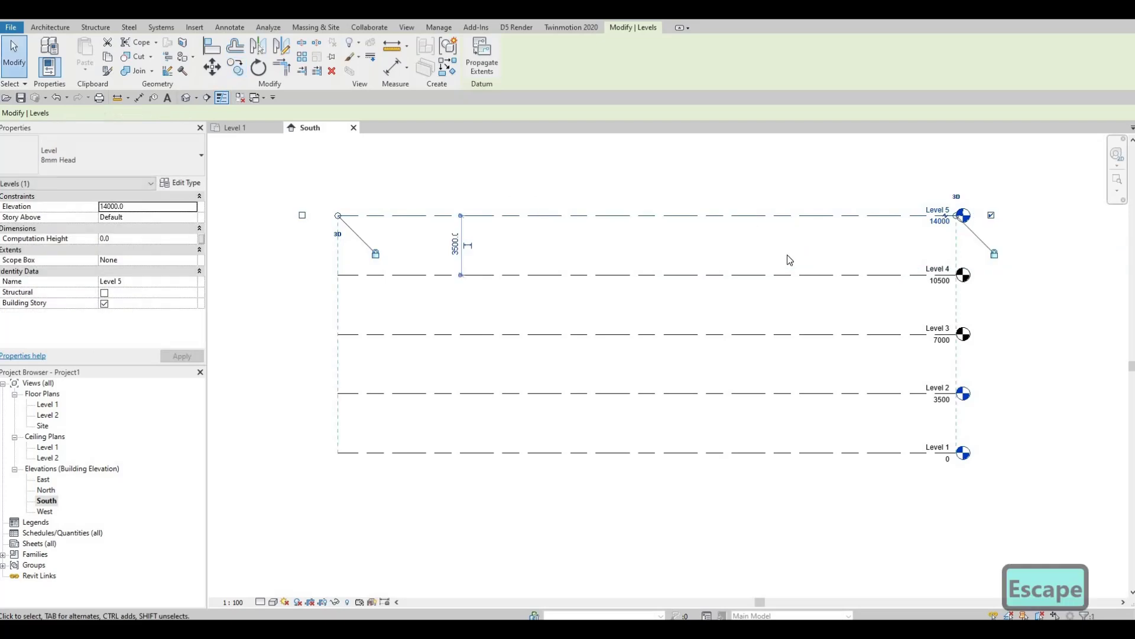
key(Escape)
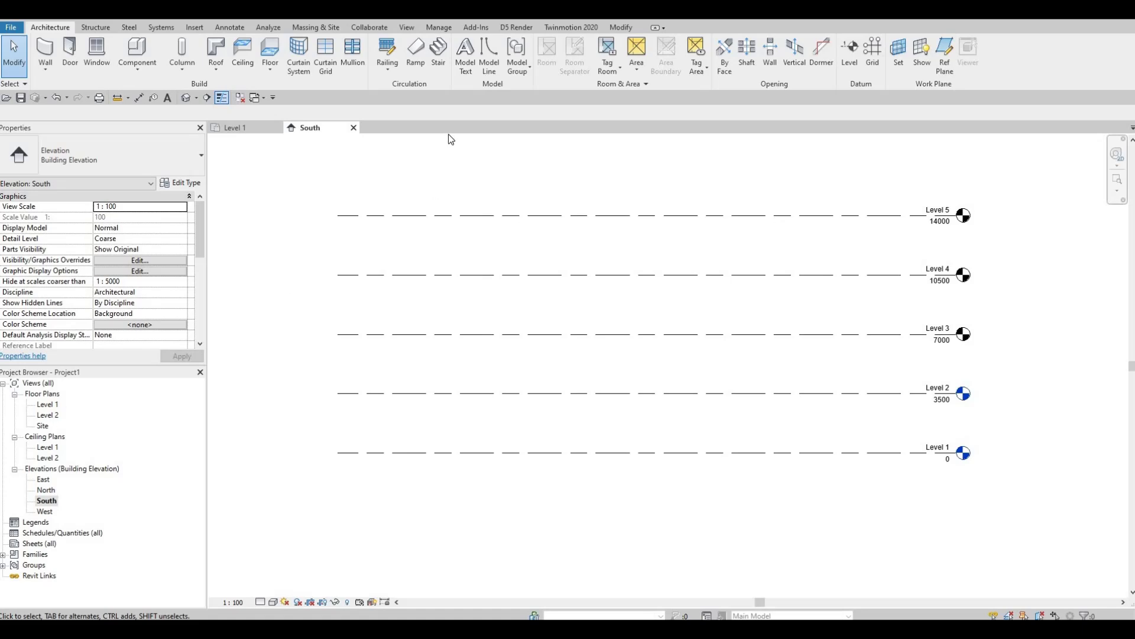
Create floor plan views for Level 3, Level 4 and Level 5, and return to the Level 1 floor plan
click(407, 27)
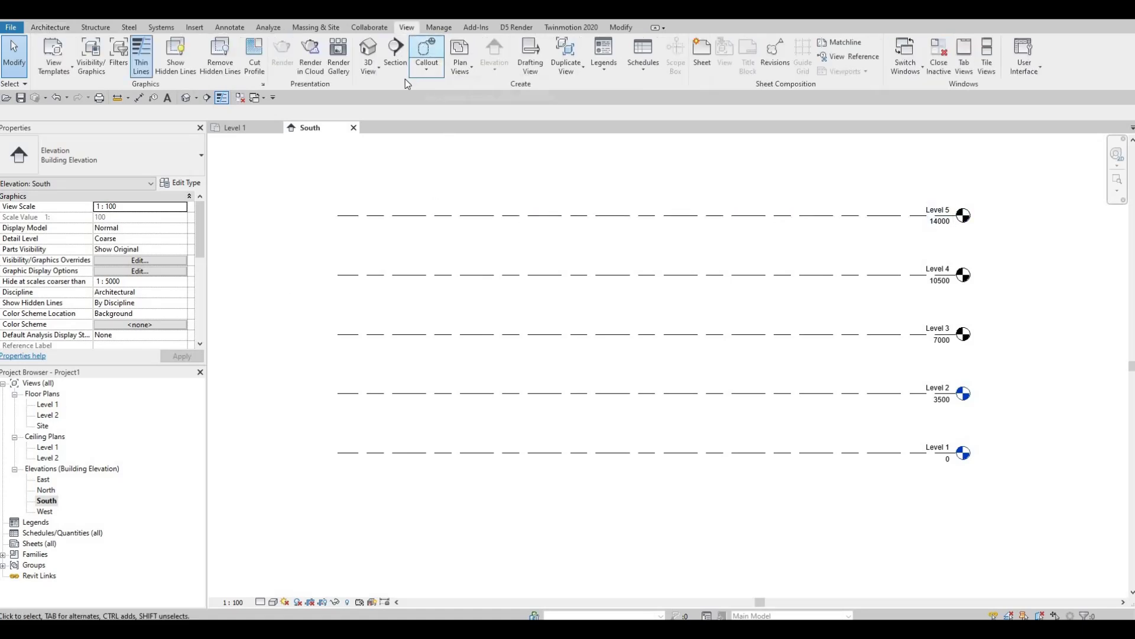
click(472, 76)
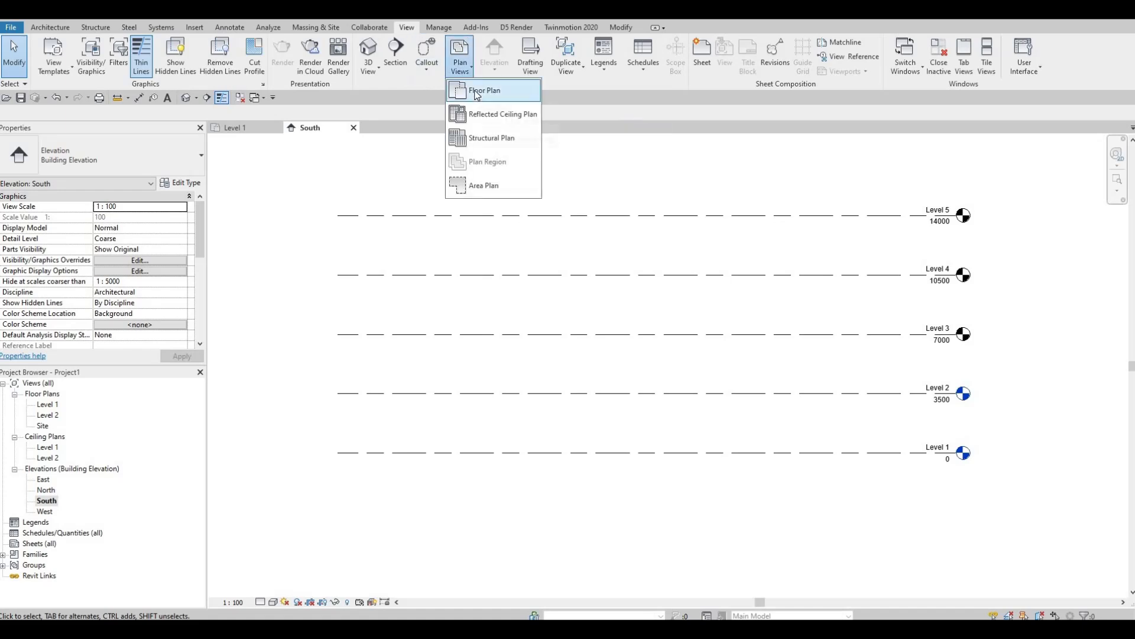
click(477, 92)
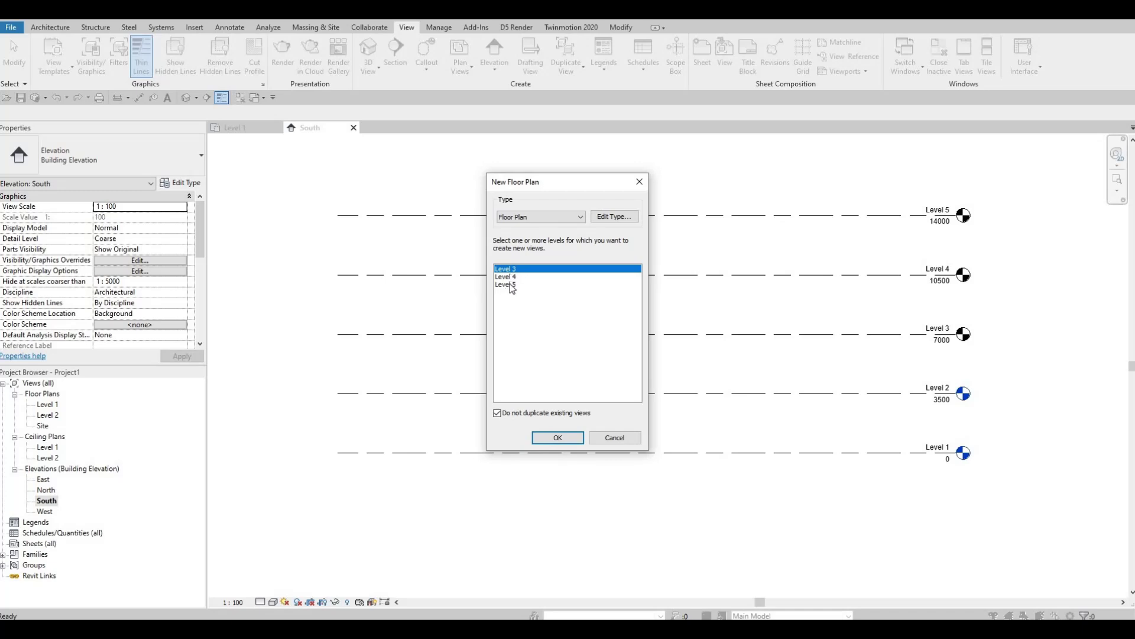
ctrl+click(511, 284)
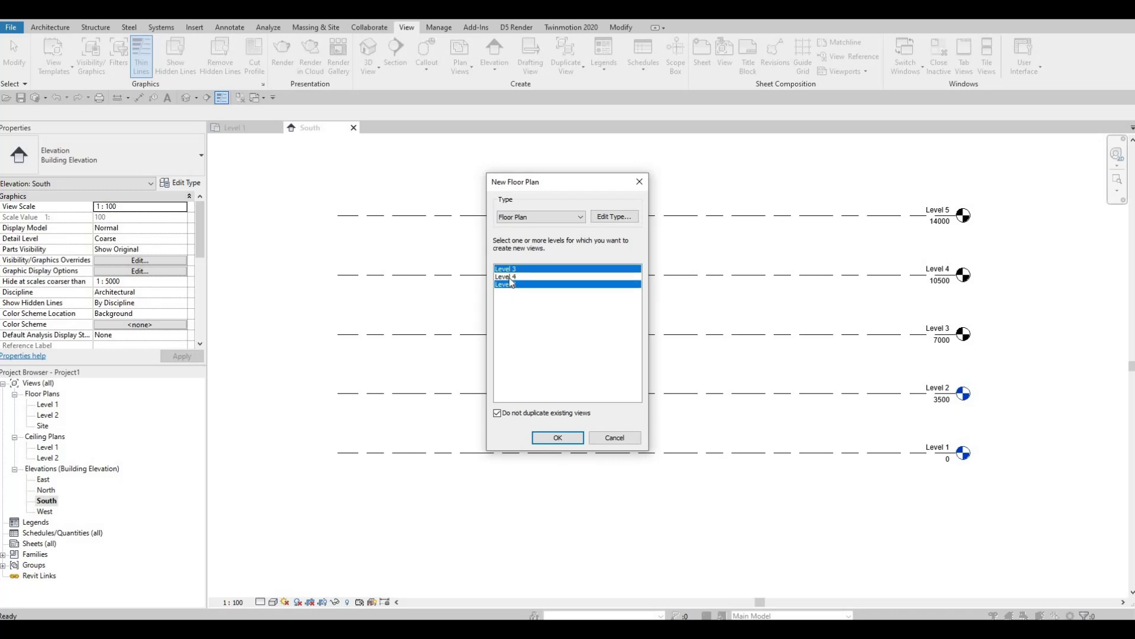
ctrl+click(508, 278)
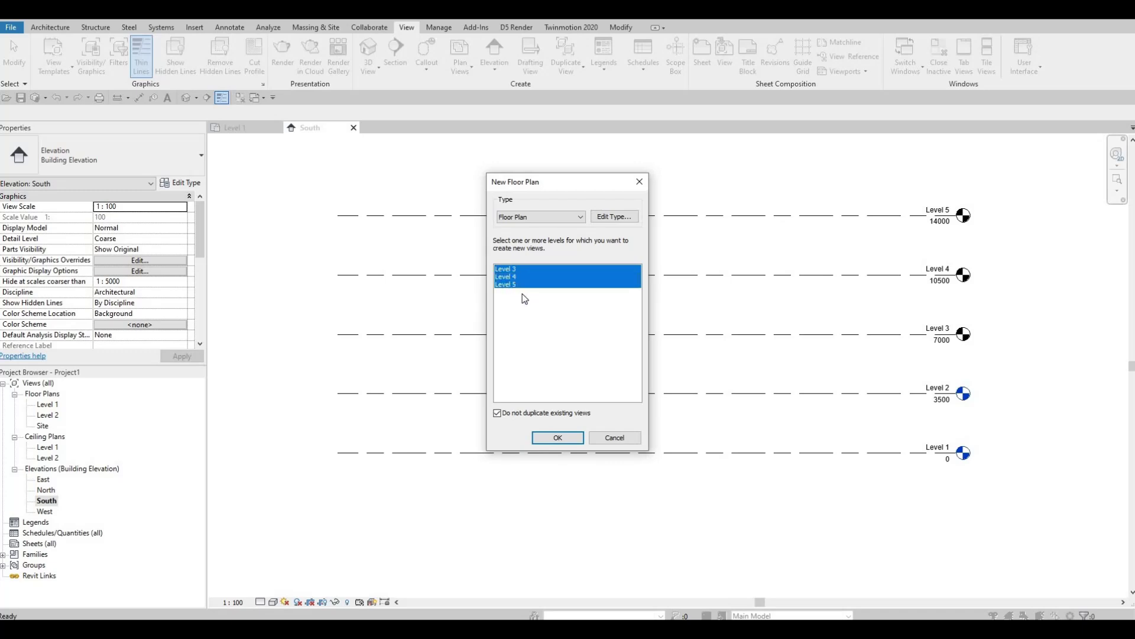
click(518, 285)
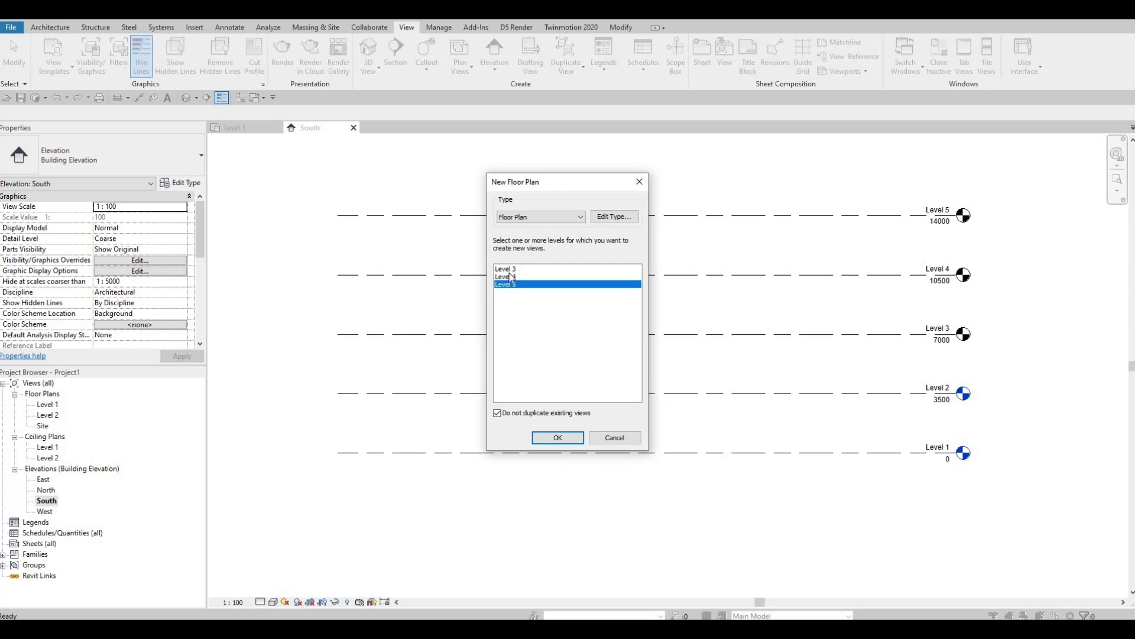
click(510, 269)
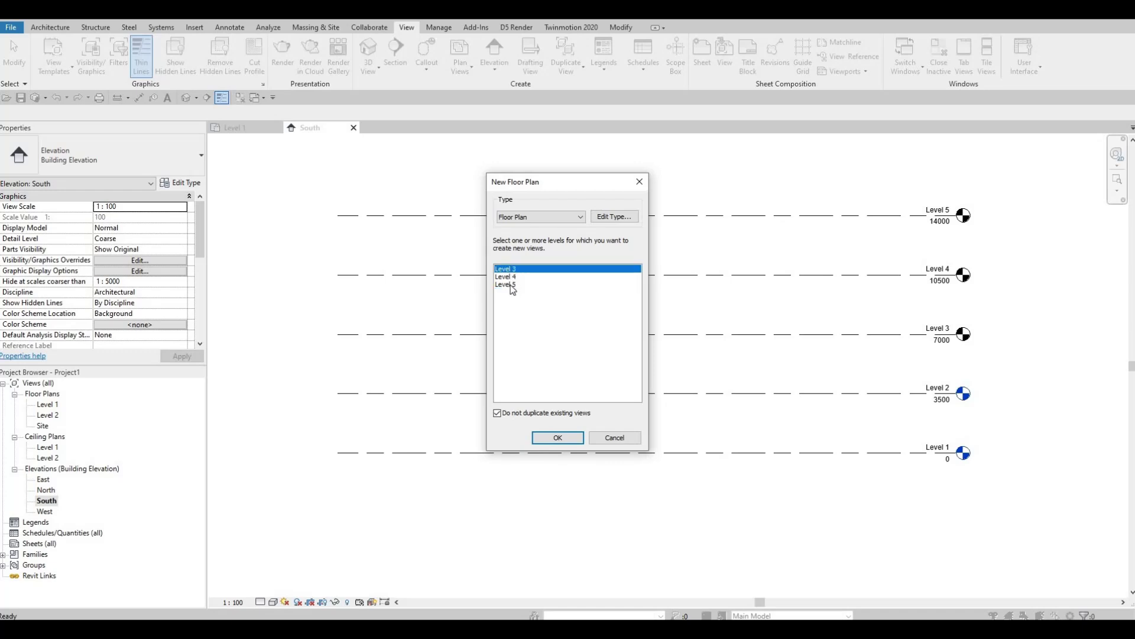
shift+click(509, 285)
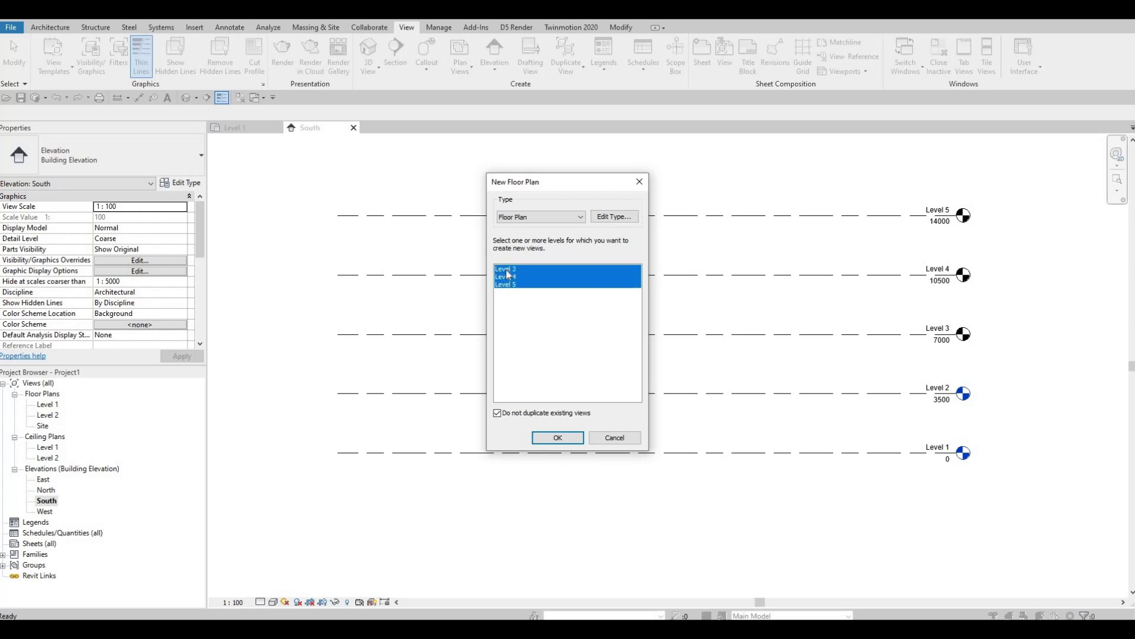
click(497, 413)
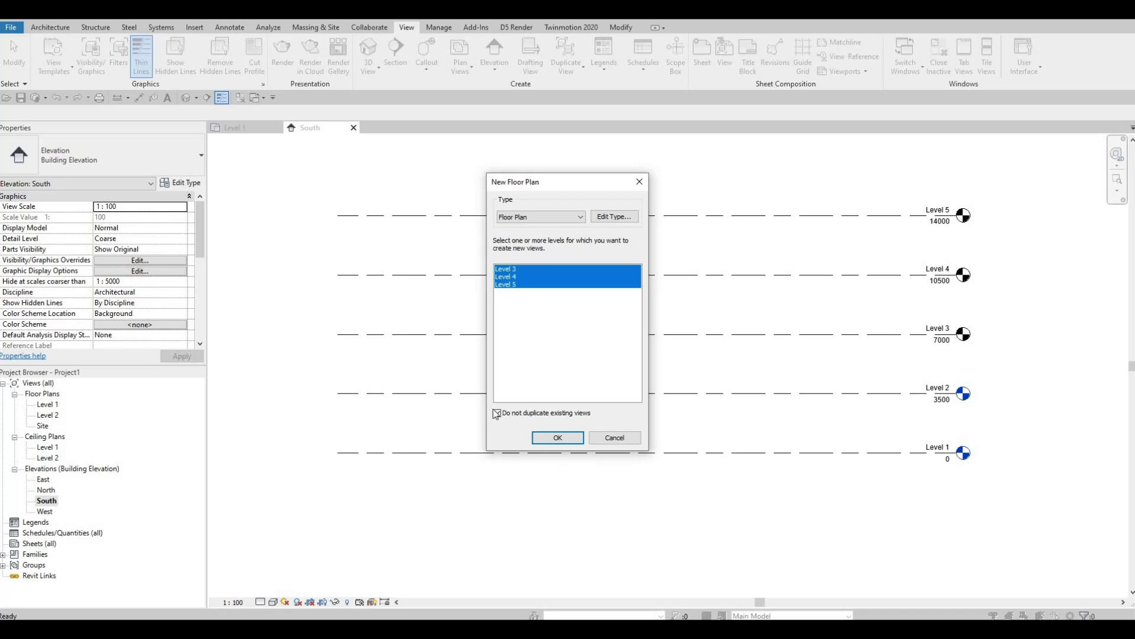
click(556, 438)
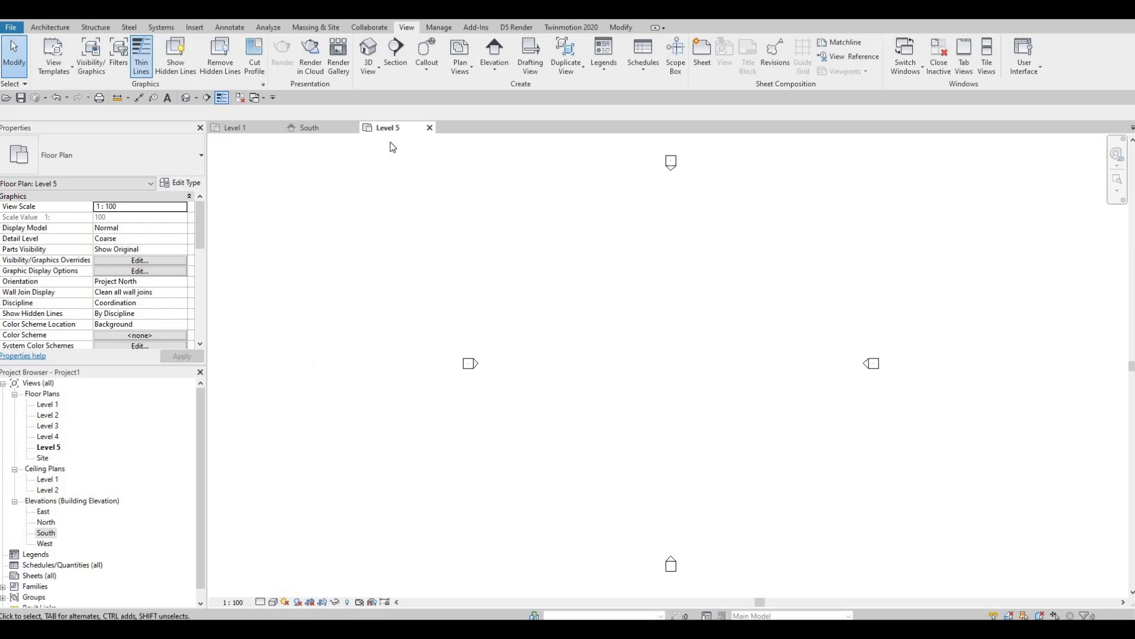
click(242, 130)
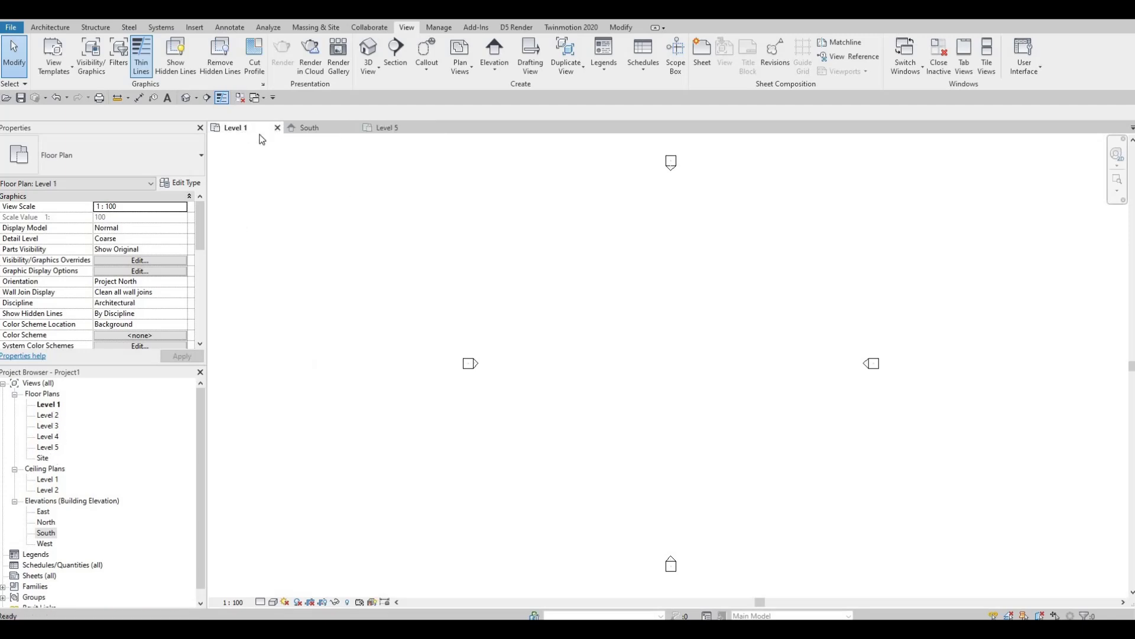
Close the South elevation and Level 5 views, leaving only the Level 1 floor plan open
click(353, 127)
click(353, 127)
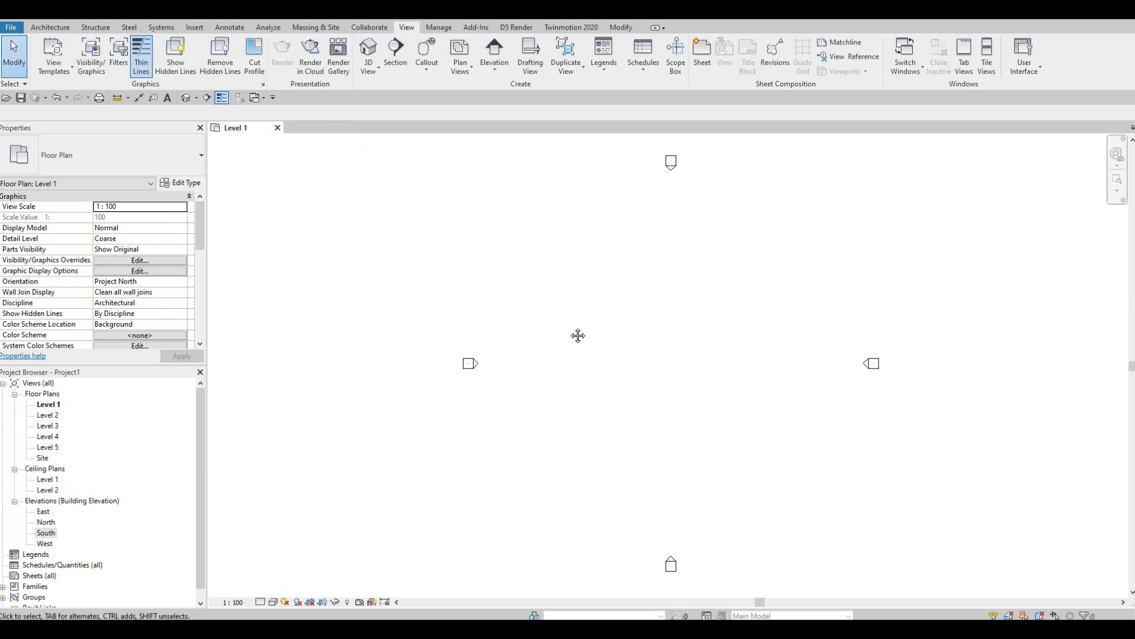
middle_drag(576, 333, 500, 337)
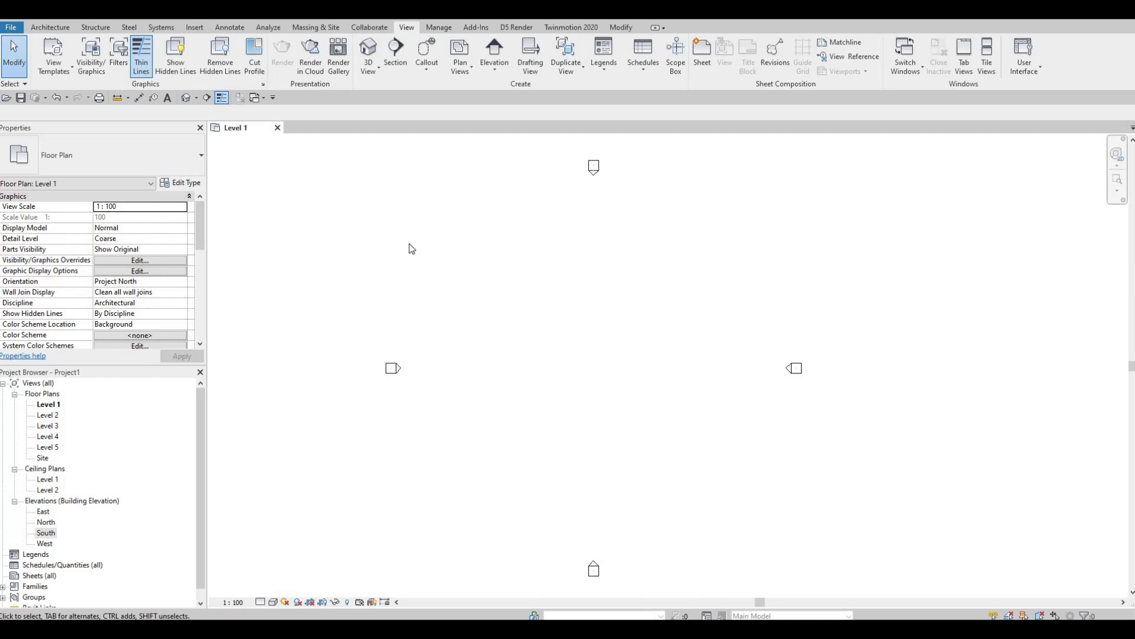
Draw a vertical grid line upward in the left part of the area between the elevation markers
click(50, 28)
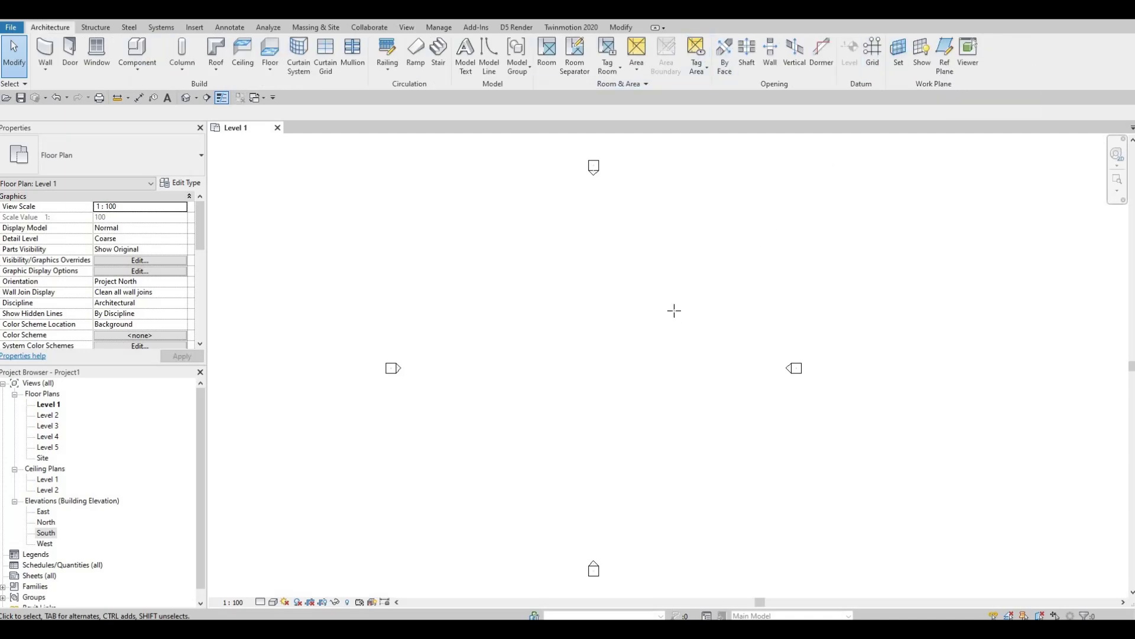
key(g)
key(r)
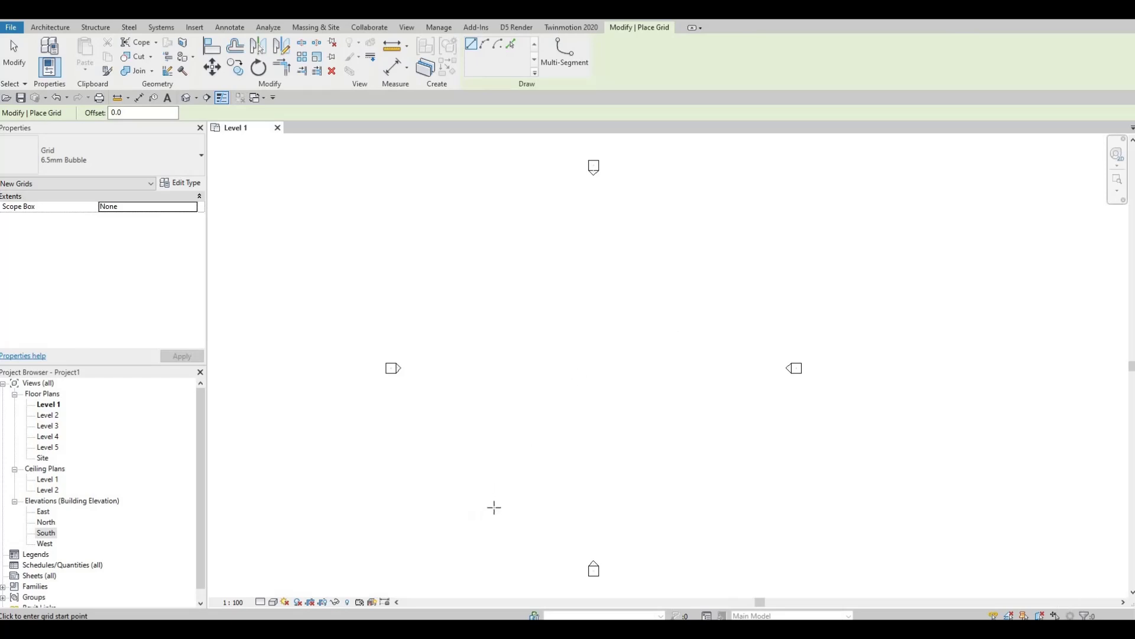
click(490, 509)
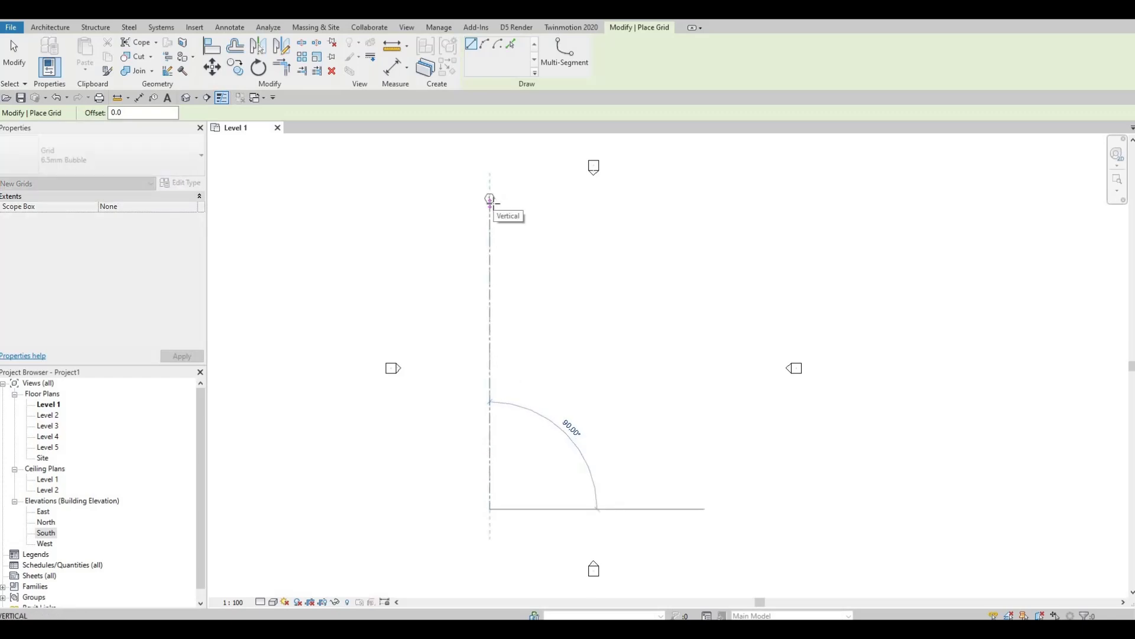
click(490, 201)
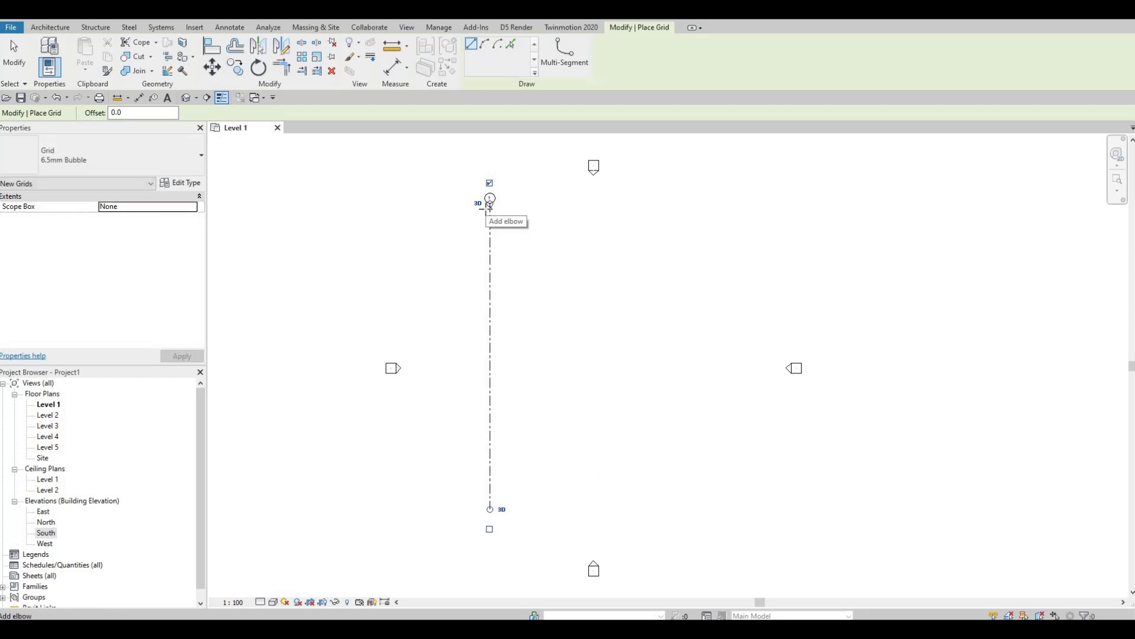
Leave the Grid command and rename the vertical grid line as A in its bubble
scroll(490, 202, up, 2)
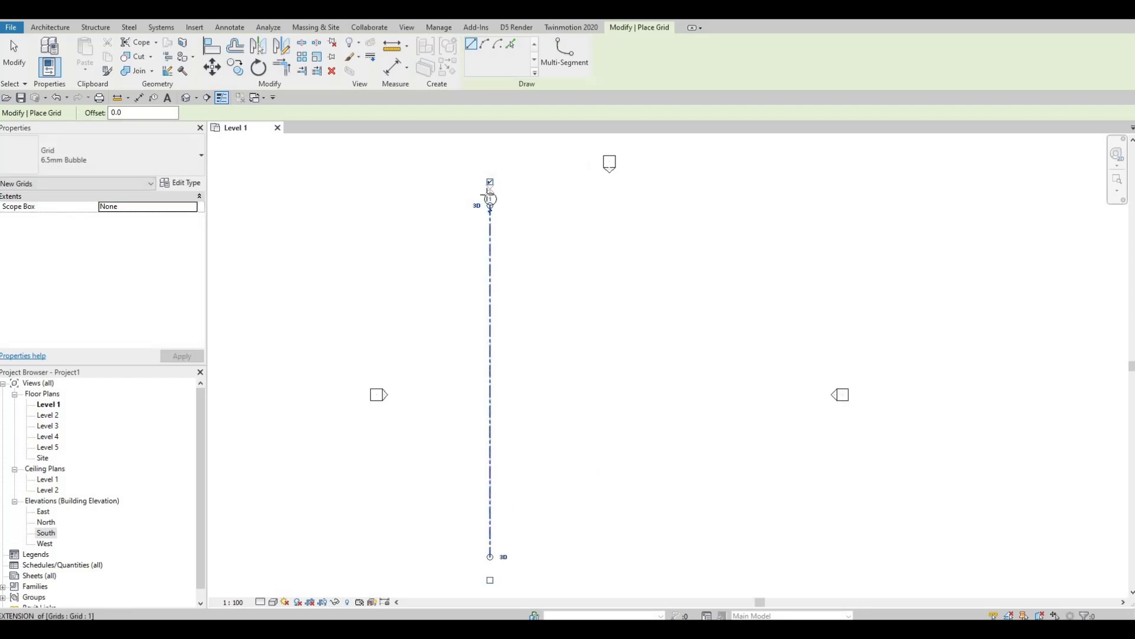
scroll(506, 203, up, 1)
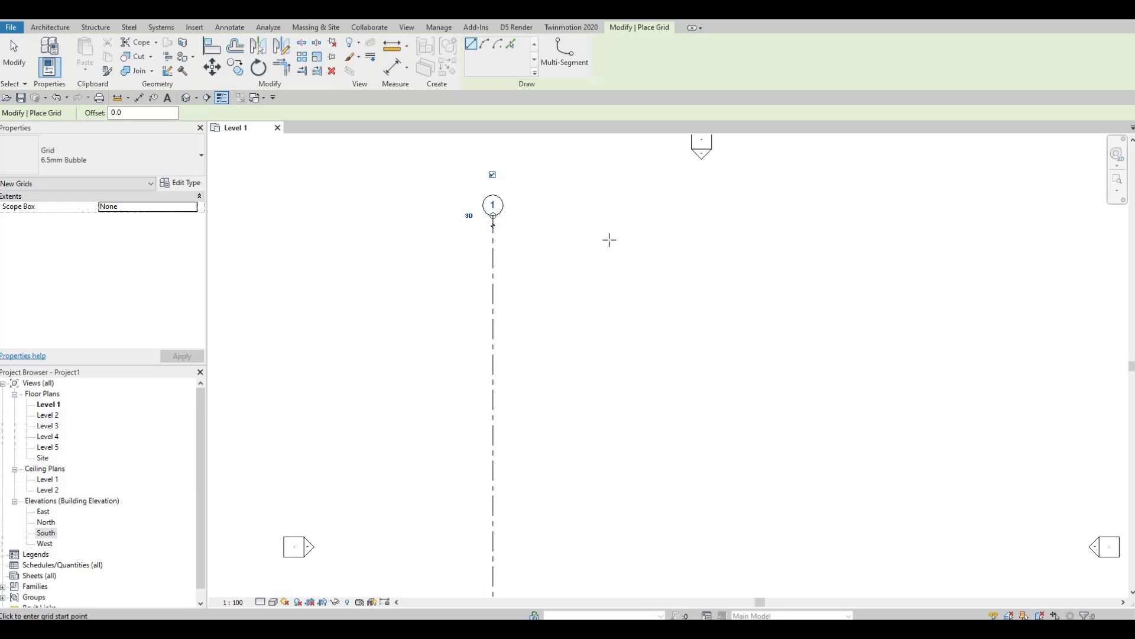
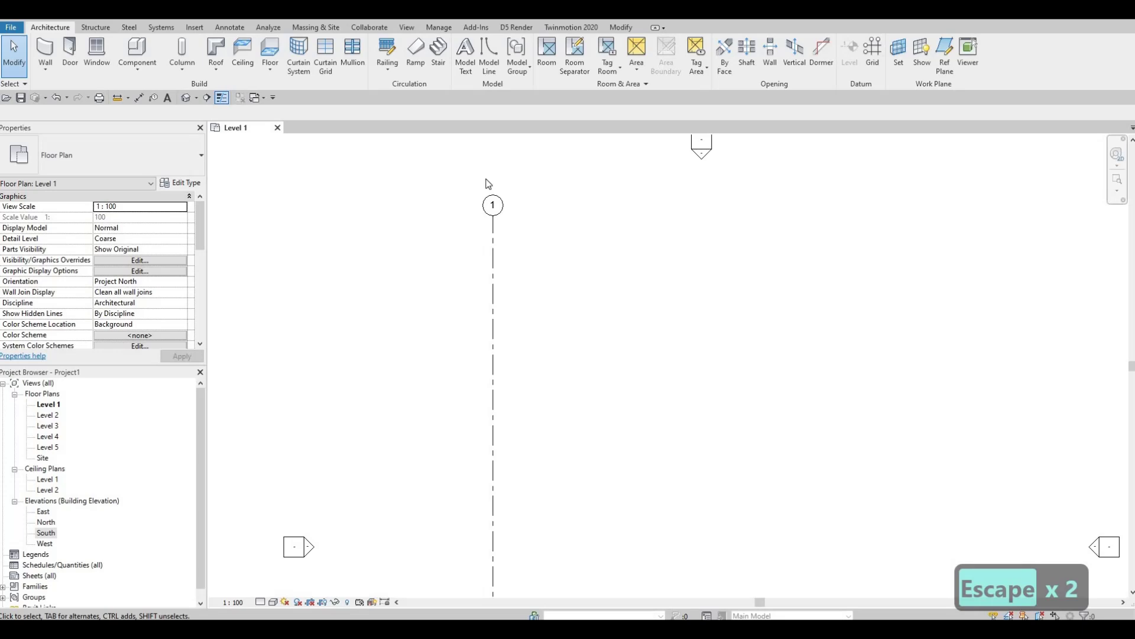
scroll(486, 184, up, 3)
scroll(510, 252, up, 2)
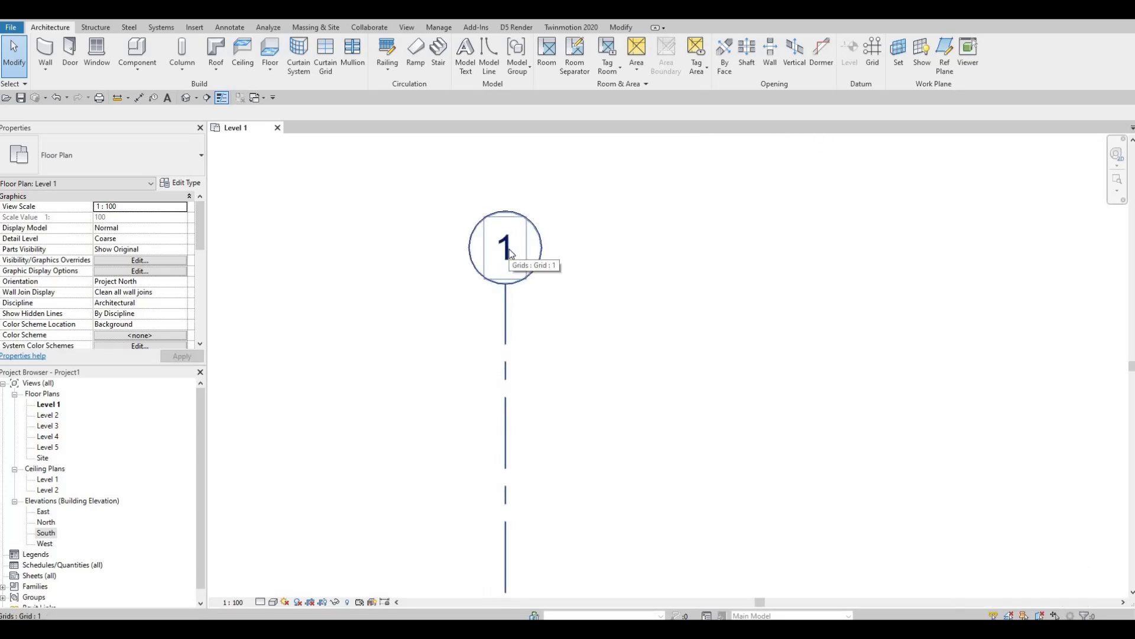
click(510, 249)
click(510, 249)
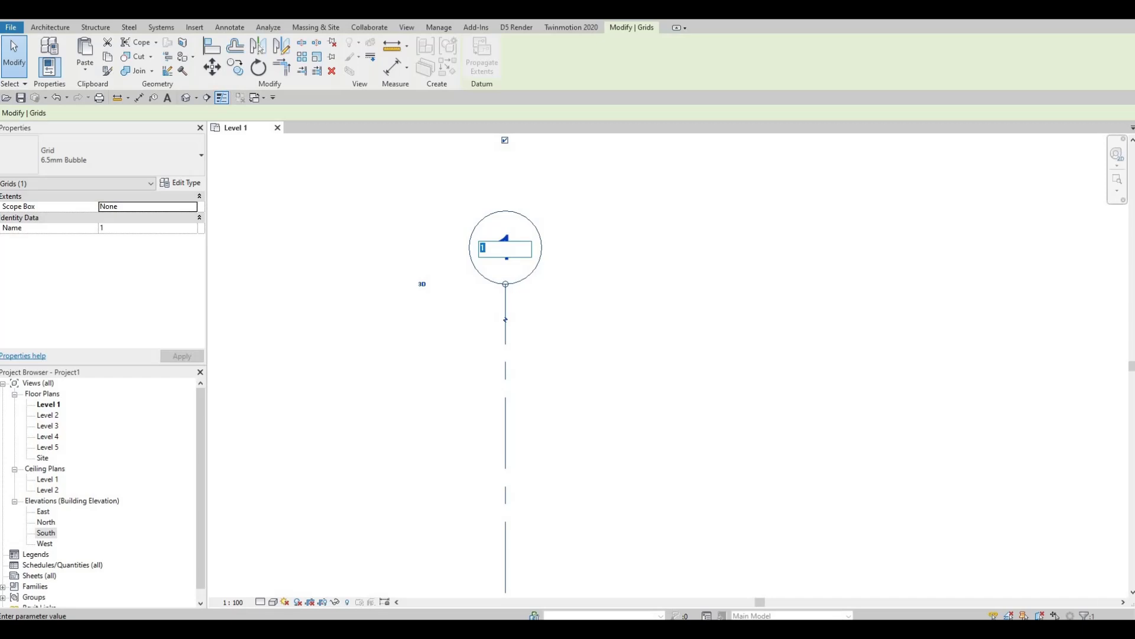
text(A)
click(519, 263)
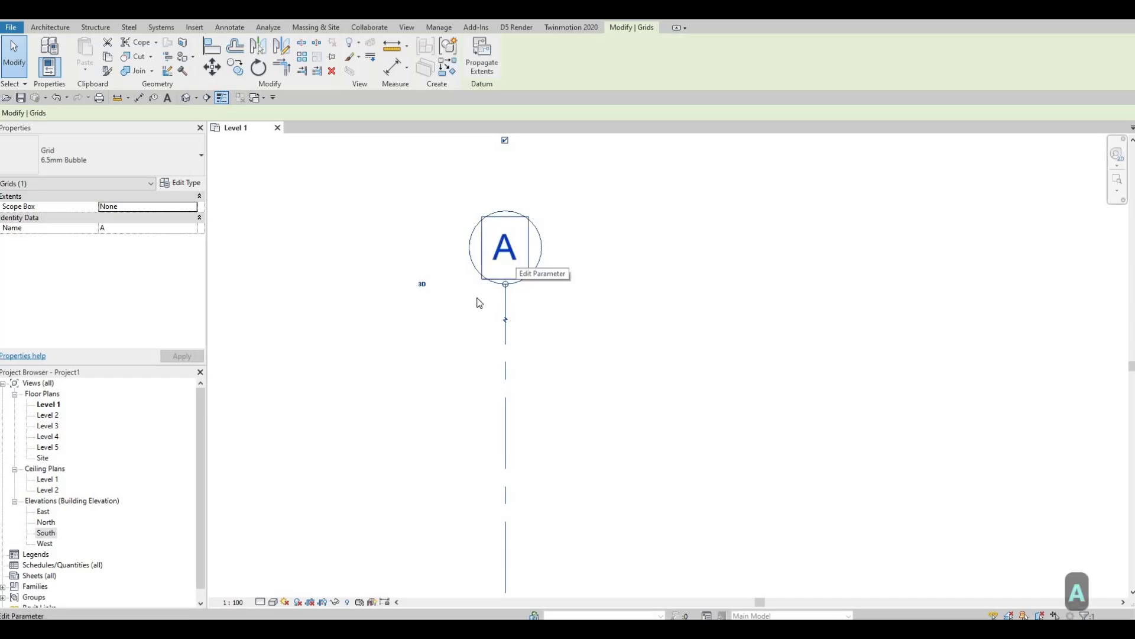
Copy grid A horizontally to the right by 5150 with the Multiple option to add grid B
scroll(472, 282, down, 1)
scroll(470, 281, down, 5)
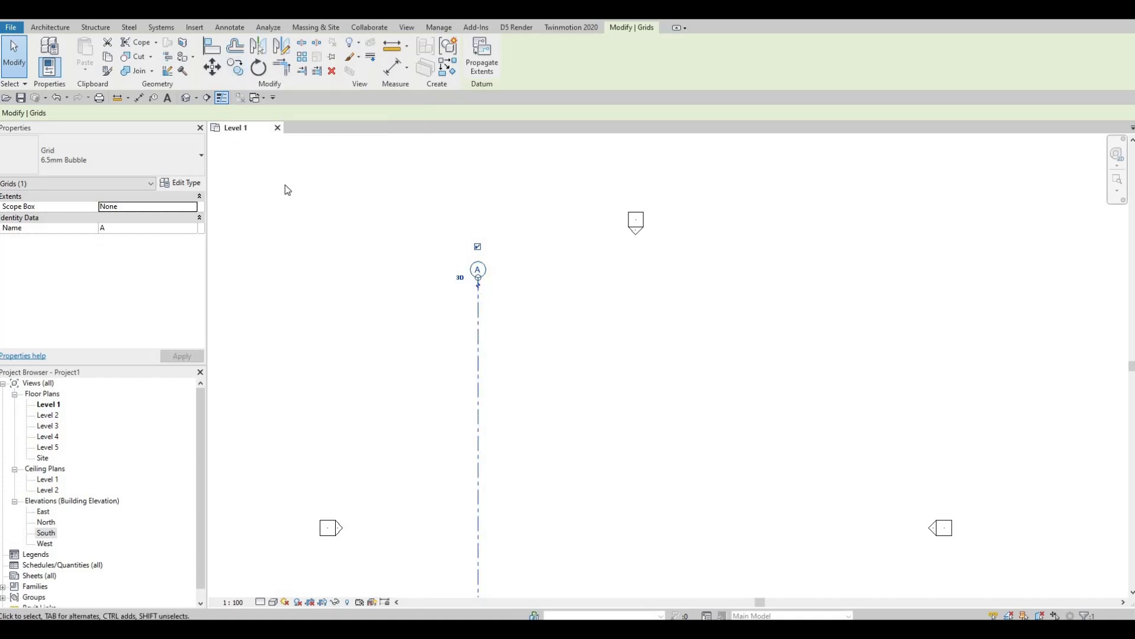
key(c)
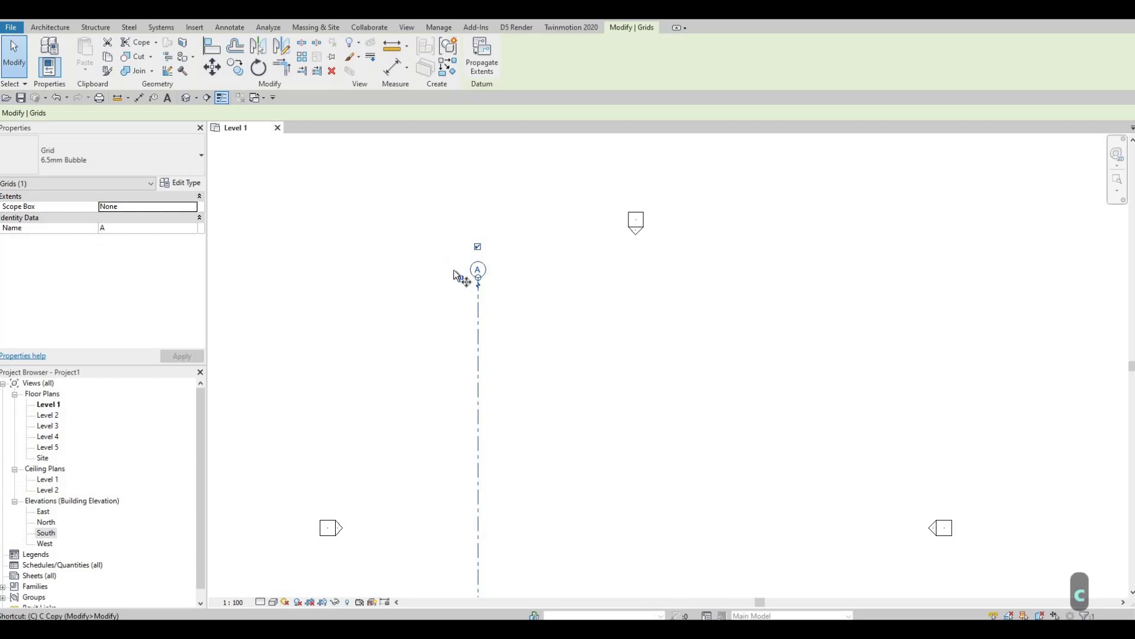
key(o)
click(478, 304)
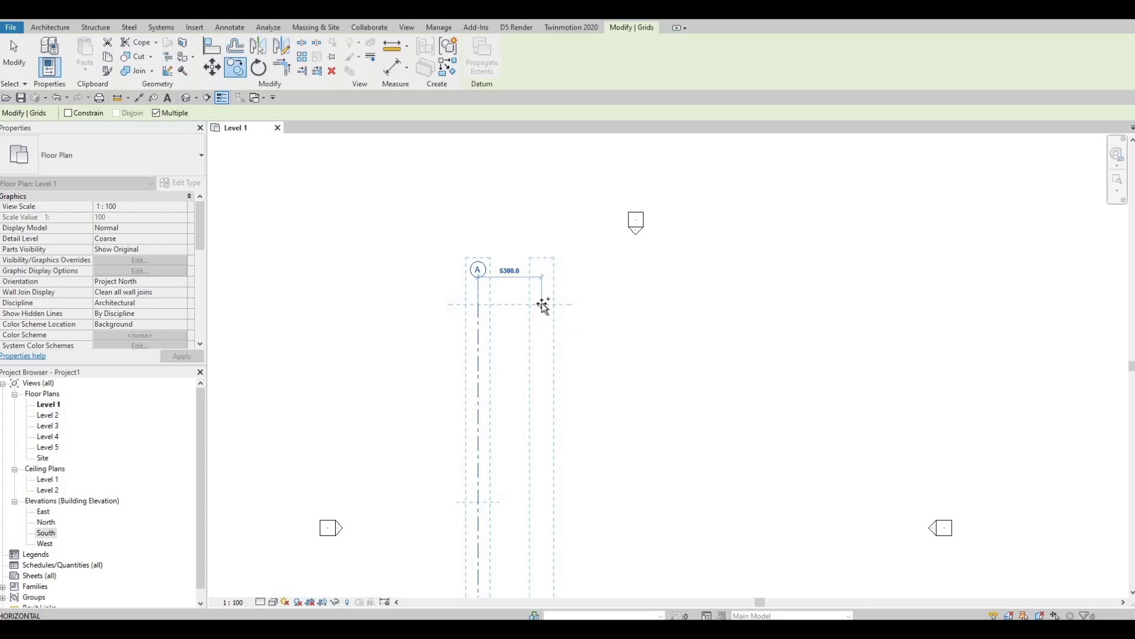
text(51)
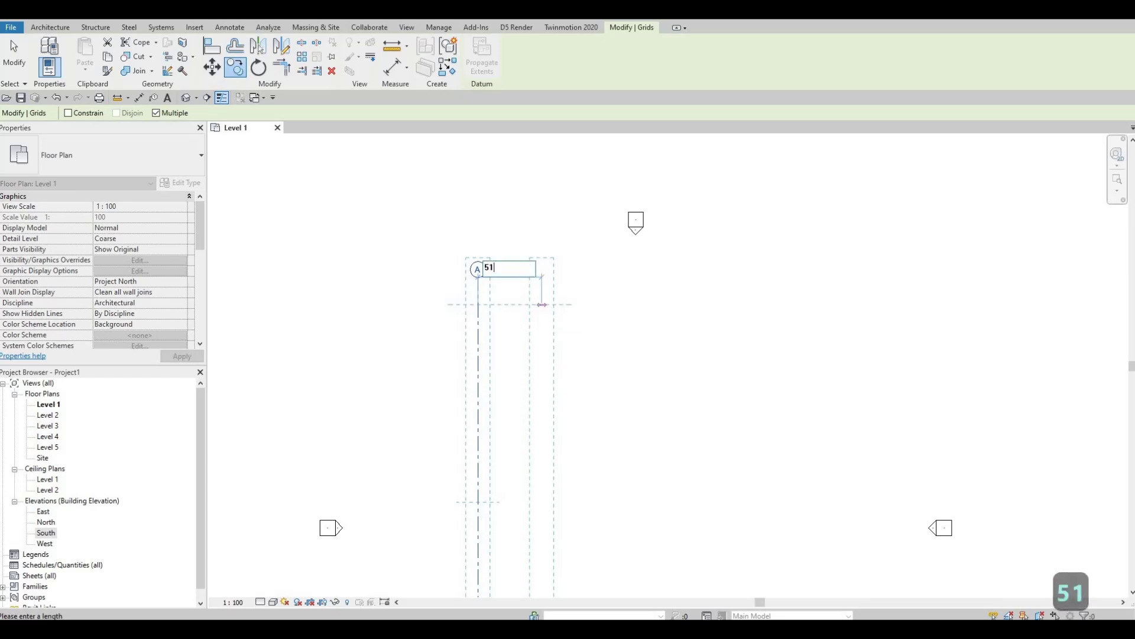
text(50)
key(Return)
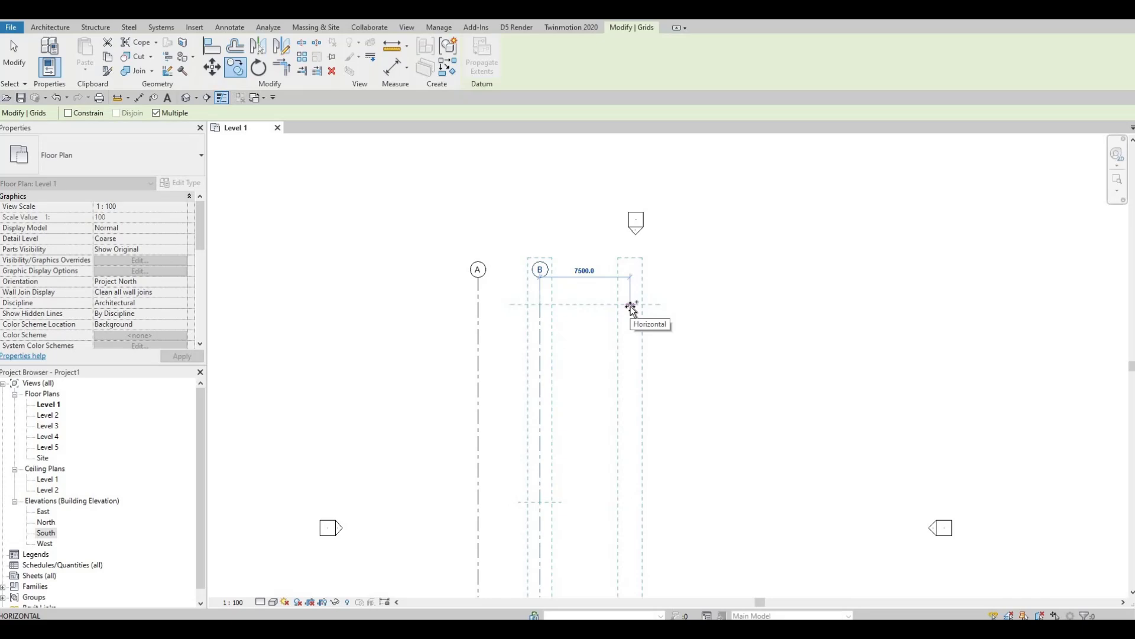
Continue the multiple copy to the right, adding grid C 6200 from B and grid D 5160 from C
text(620)
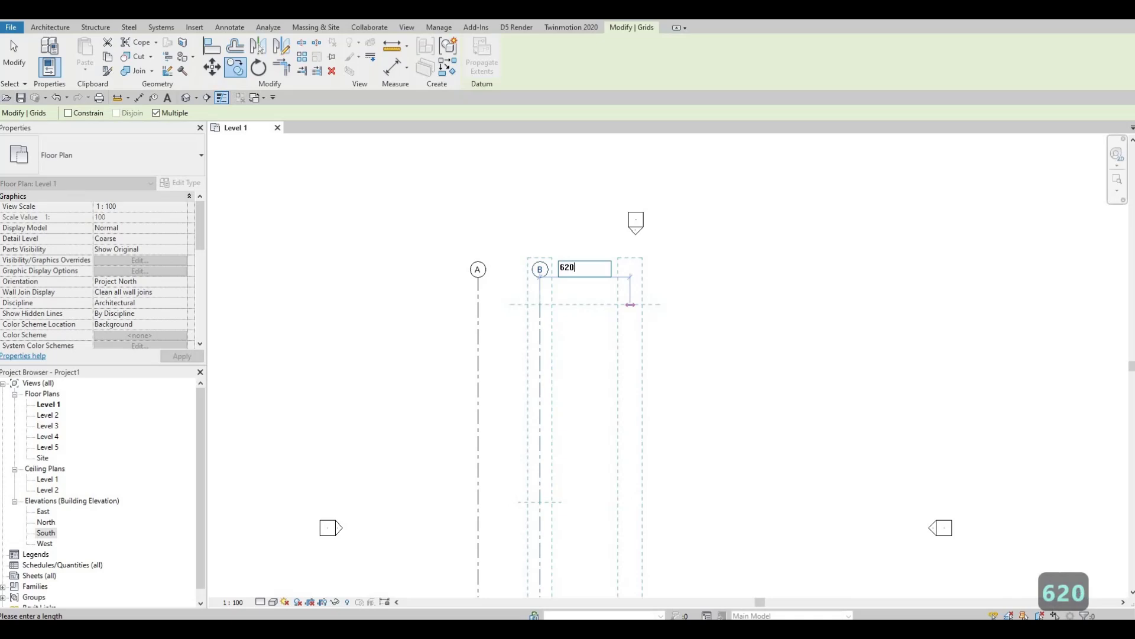
text(0)
key(Return)
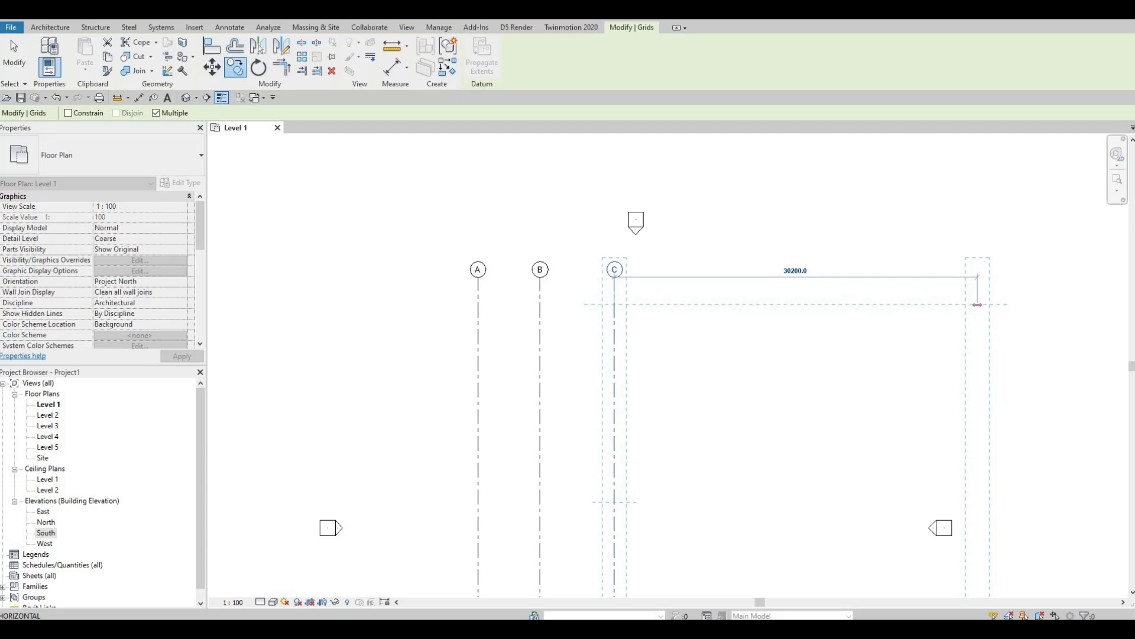
text(5160)
key(Return)
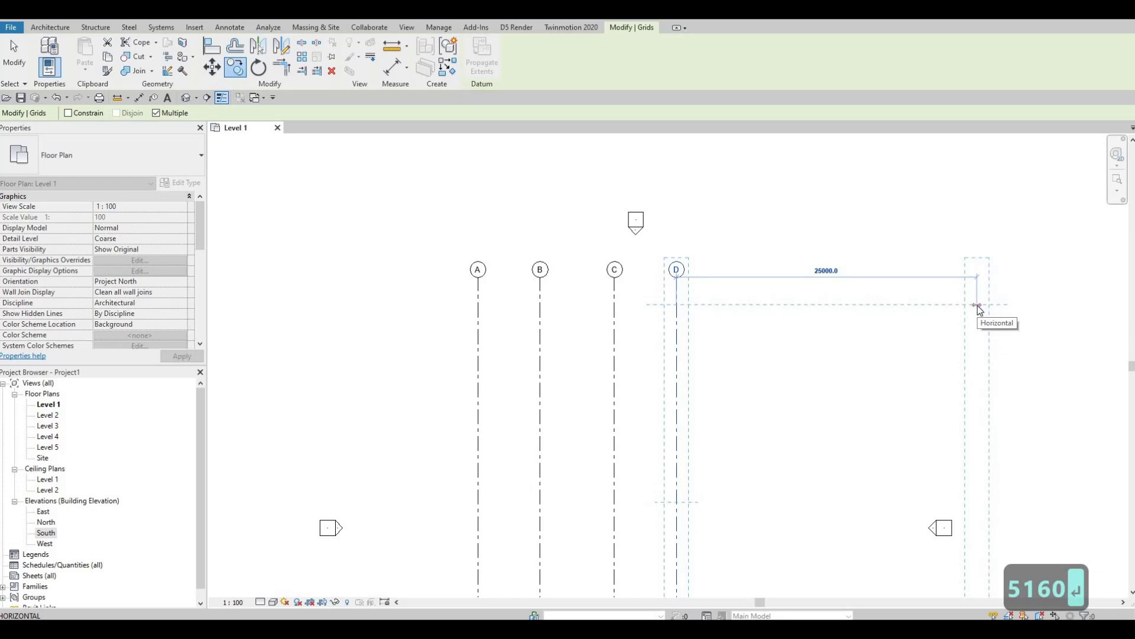
Add two more grid copies to the right, E at 4030 from D and F at 5190 from E
text(4030)
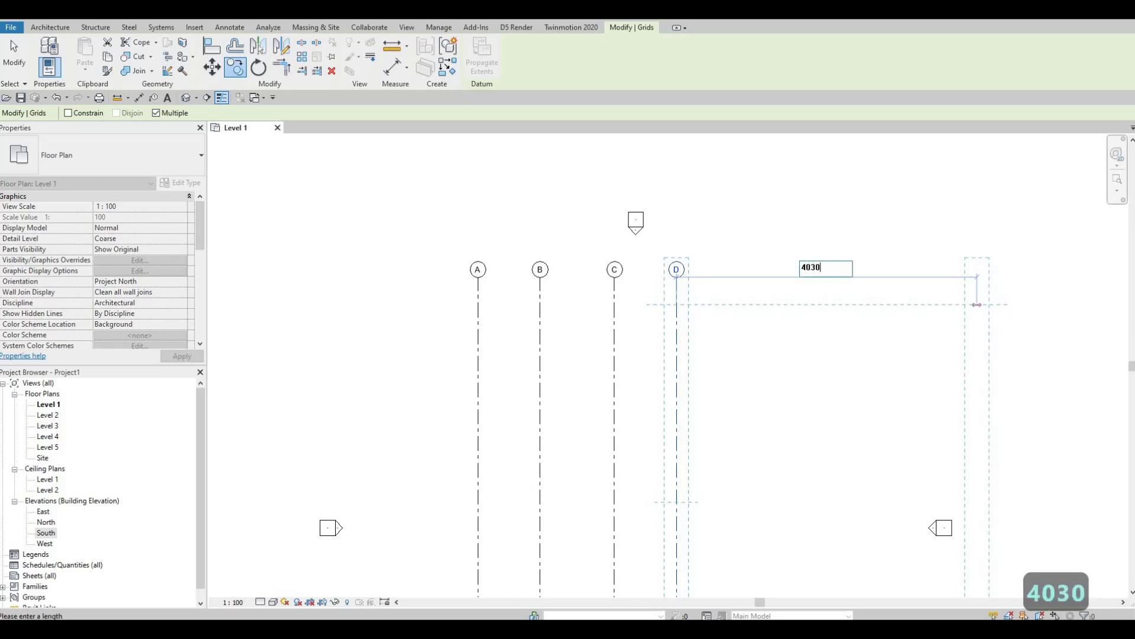
key(Return)
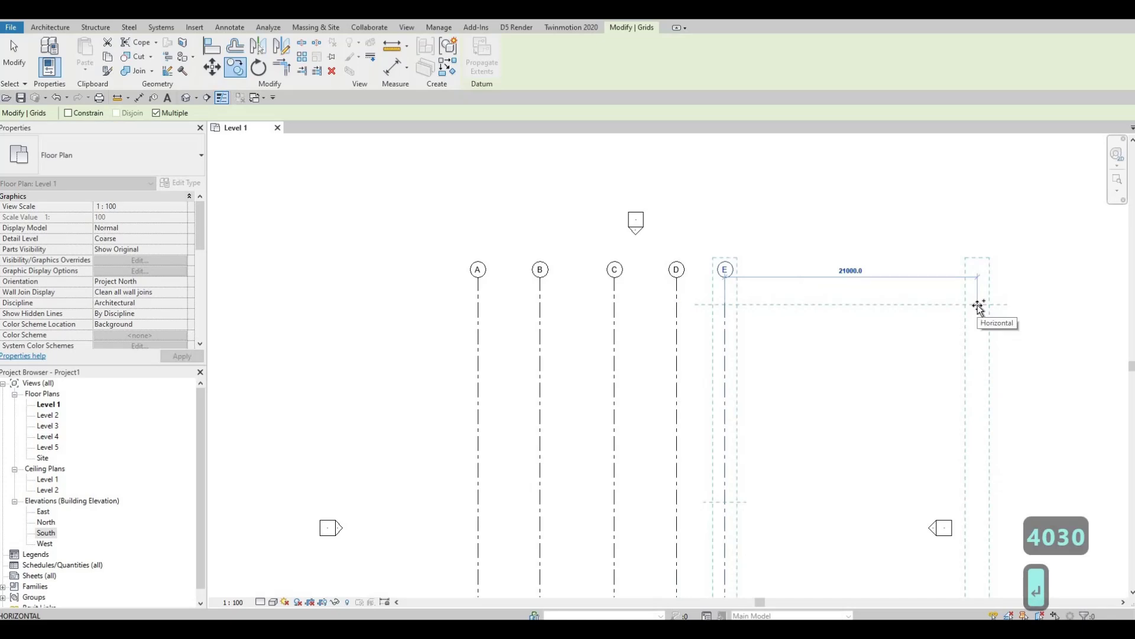
text(51)
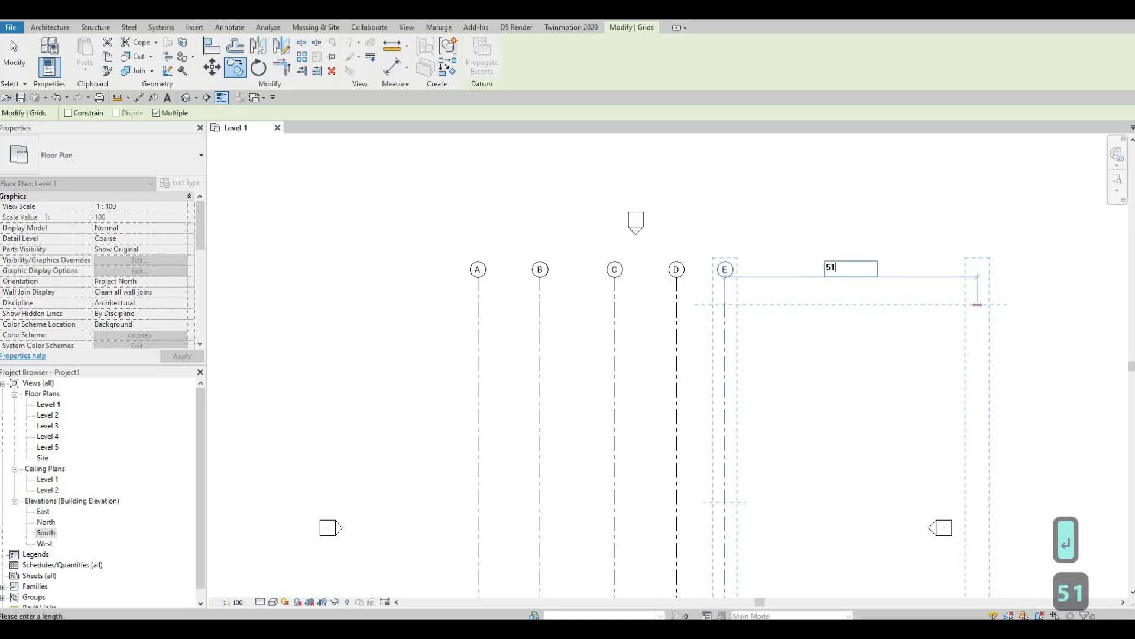
text(90)
key(Return)
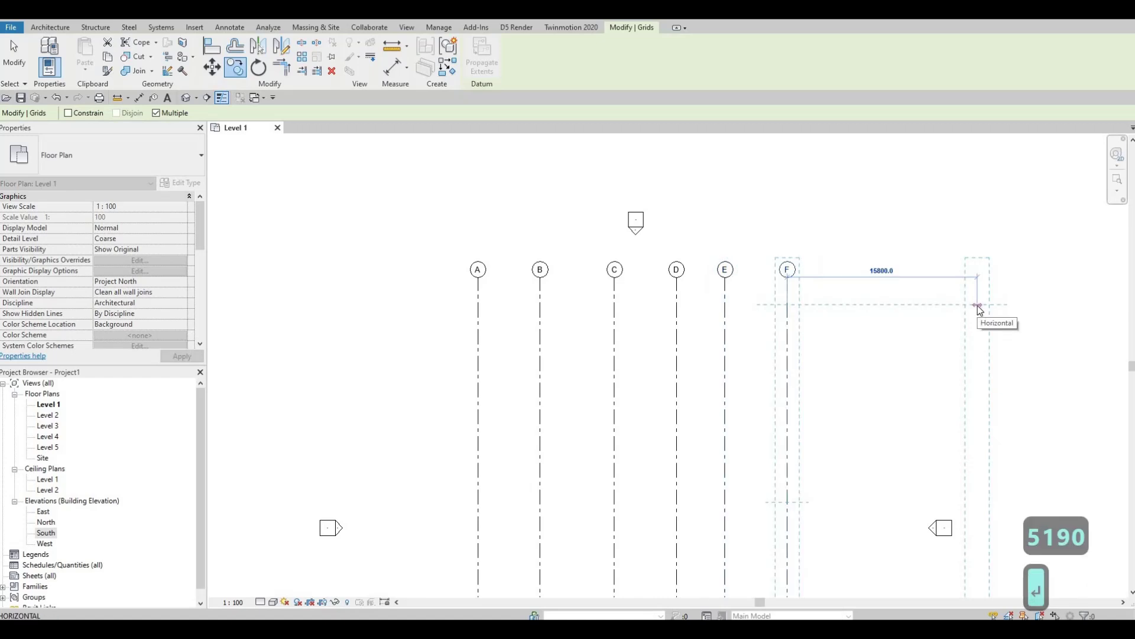
Add the last vertical grid copy, G, 3850 to the right of F and end the copying
text(38)
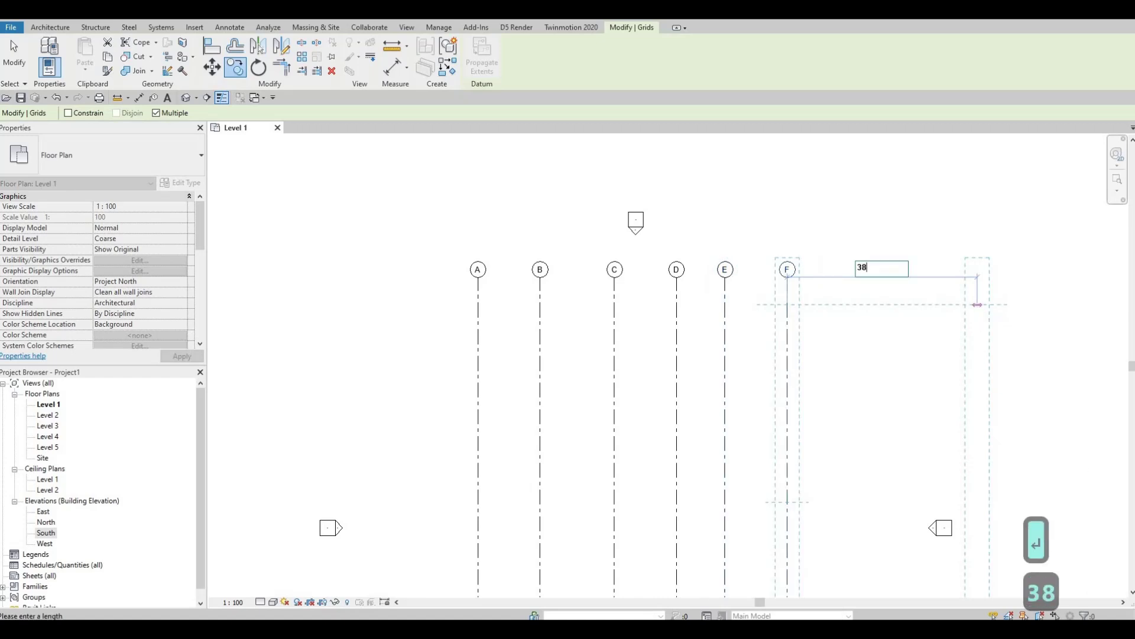
text(50)
key(Return)
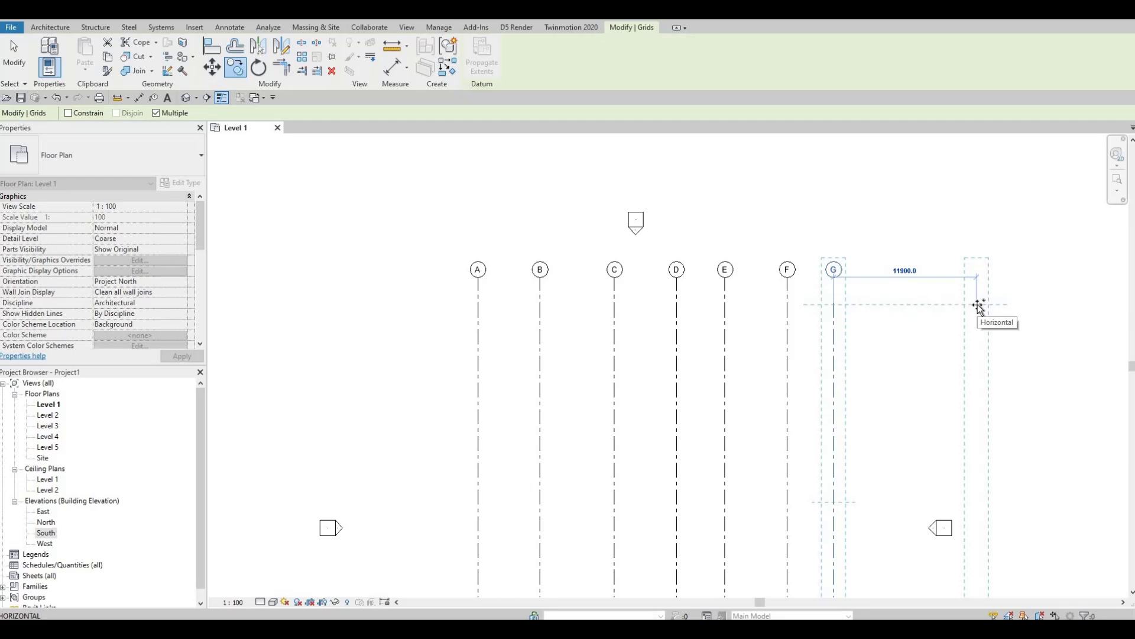
key(Escape)
key(Escape)
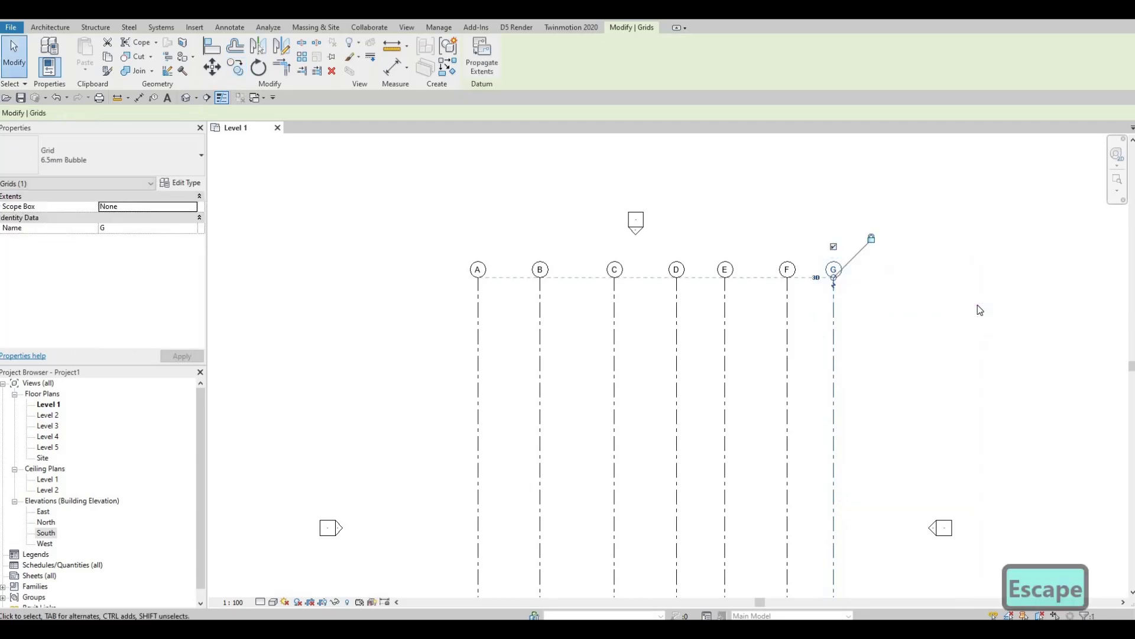
Draw a horizontal grid line across the upper part of grids A to G, with its bubble at the left end
scroll(920, 299, down, 4)
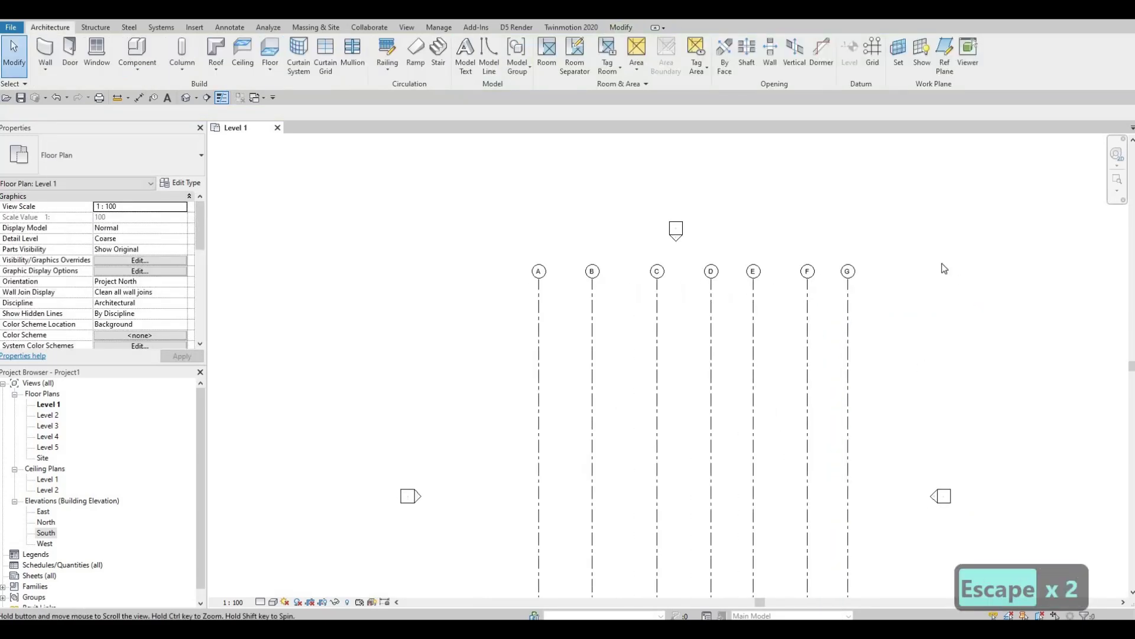
scroll(887, 331, up, 1)
scroll(775, 290, down, 1)
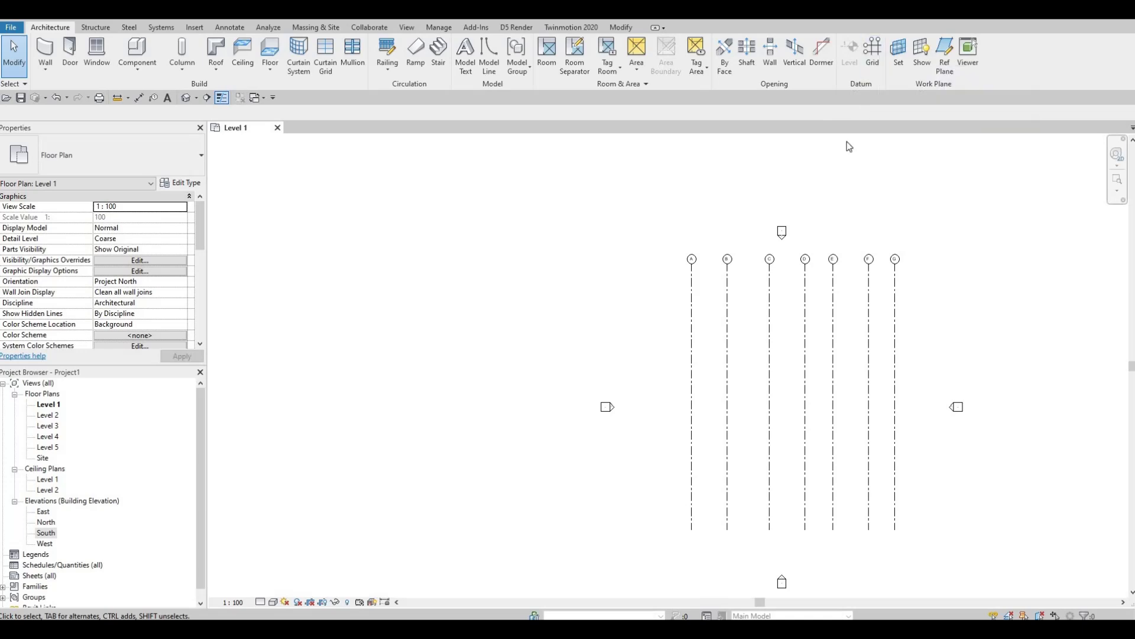
key(g)
key(r)
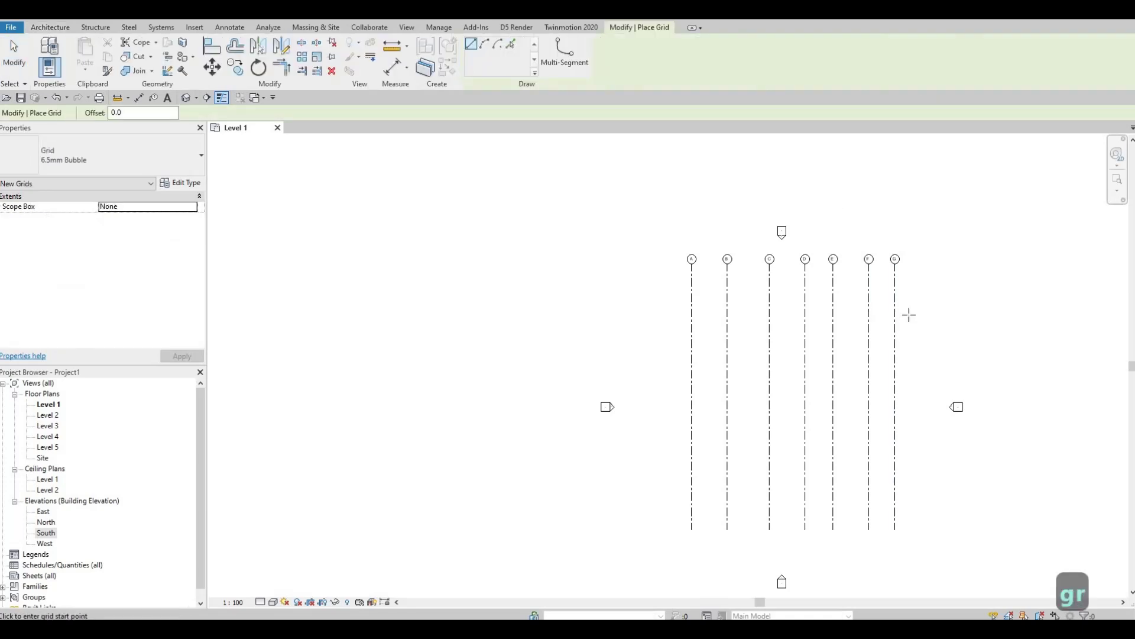
click(732, 316)
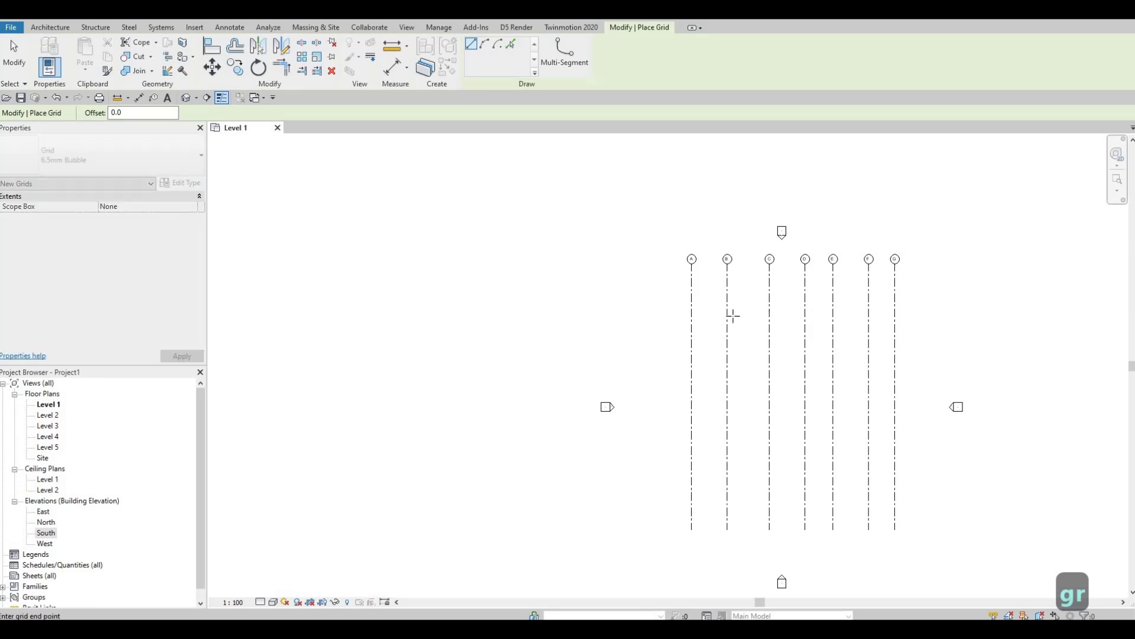
click(648, 311)
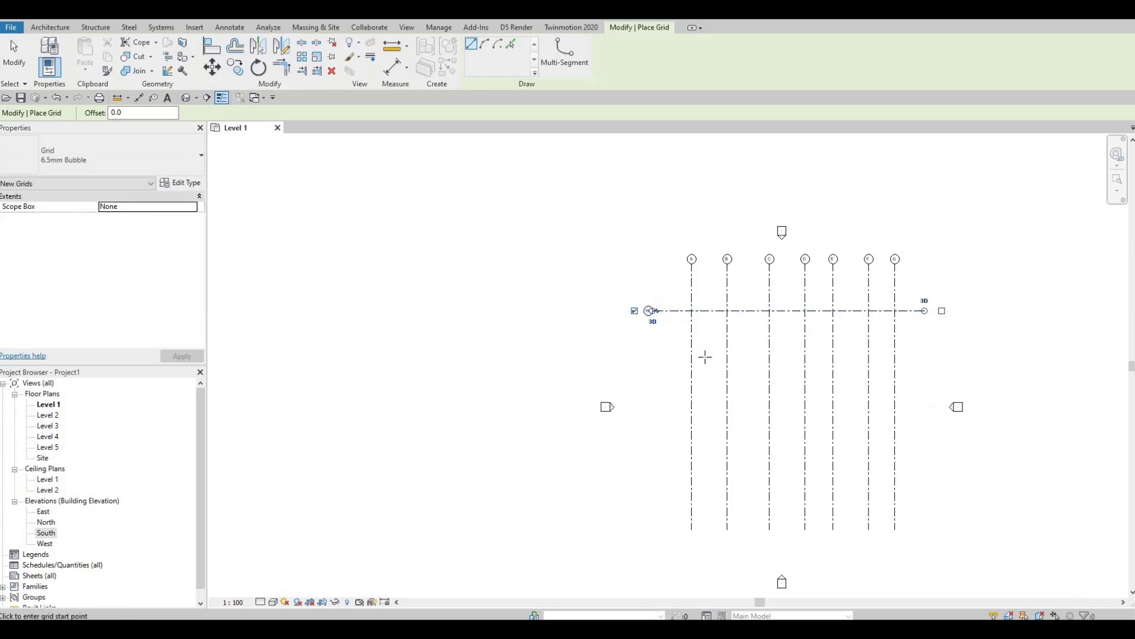
key(Escape)
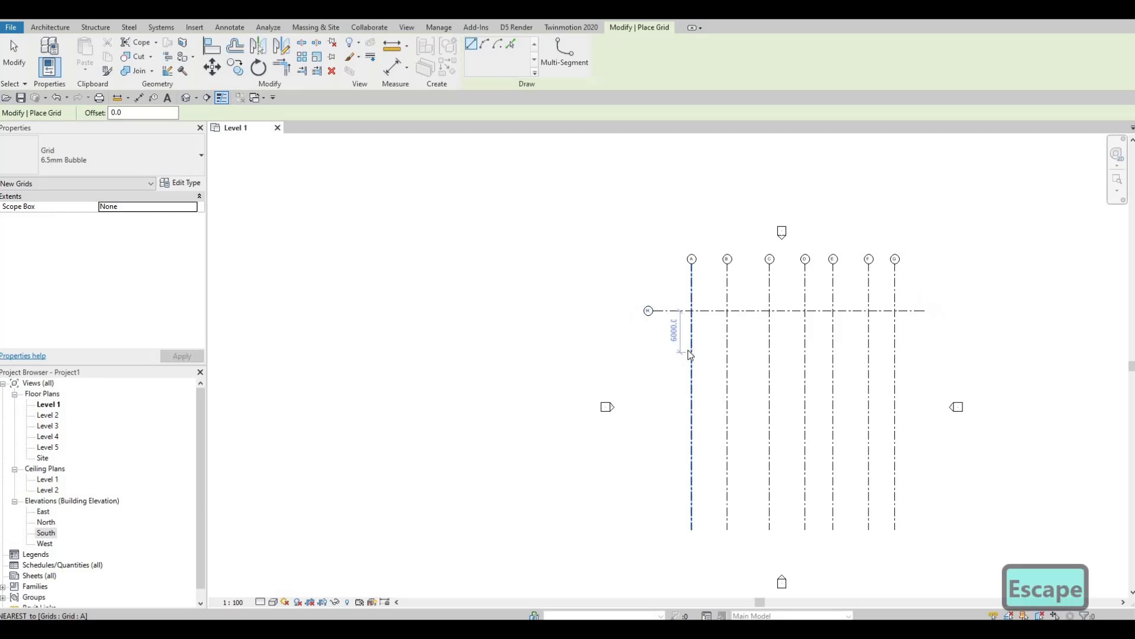
key(Escape)
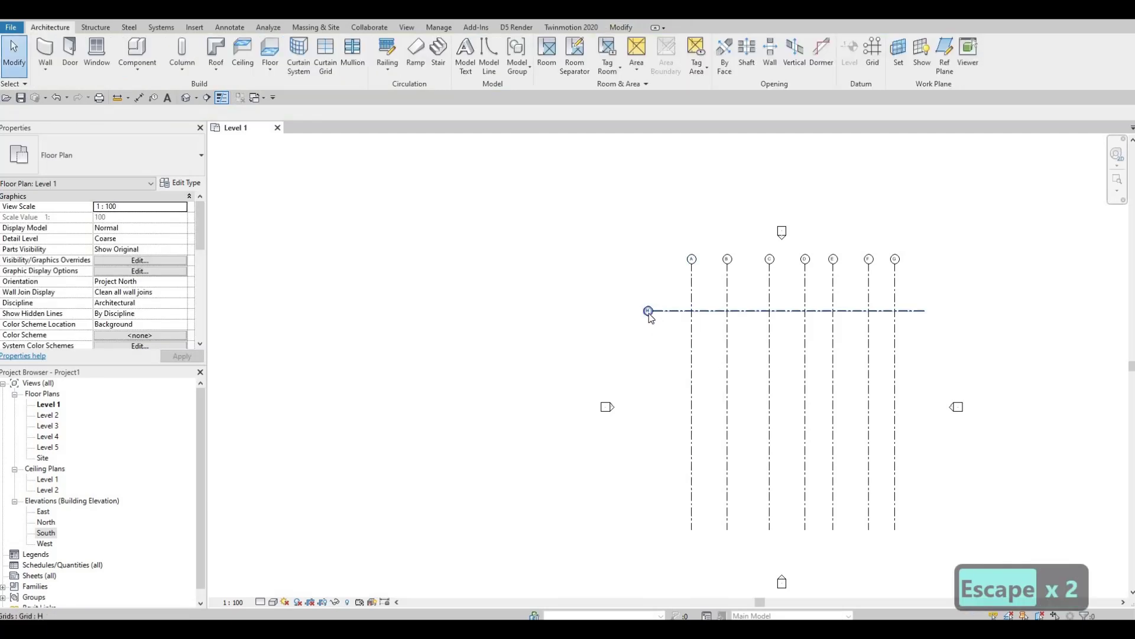
Rename the horizontal grid line H as 1
scroll(648, 311, up, 2)
scroll(649, 313, up, 3)
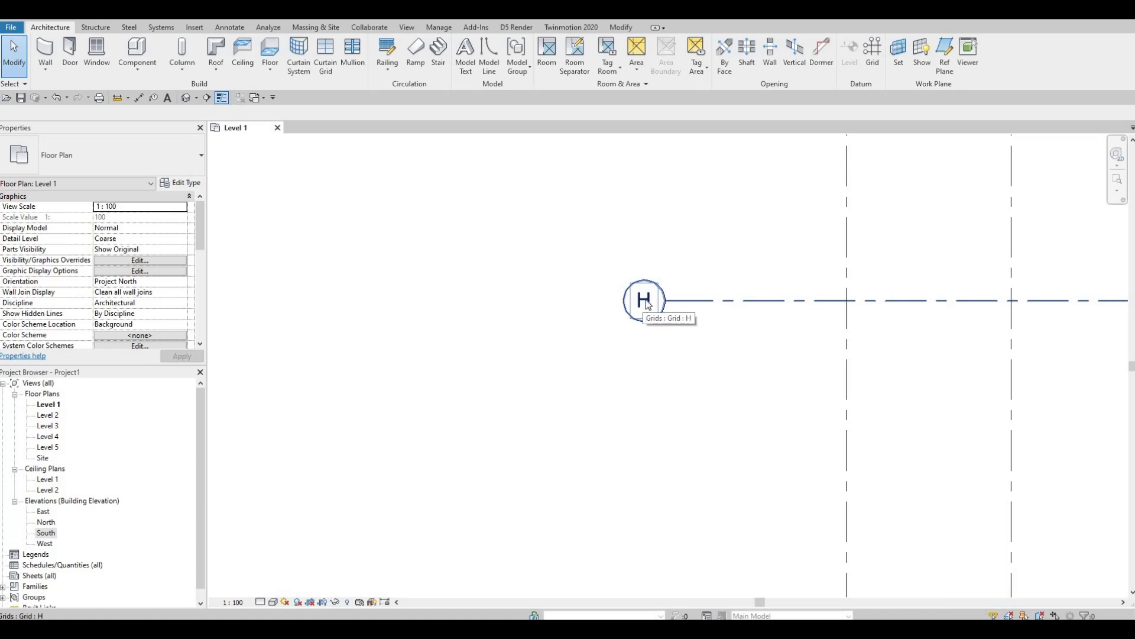
click(647, 303)
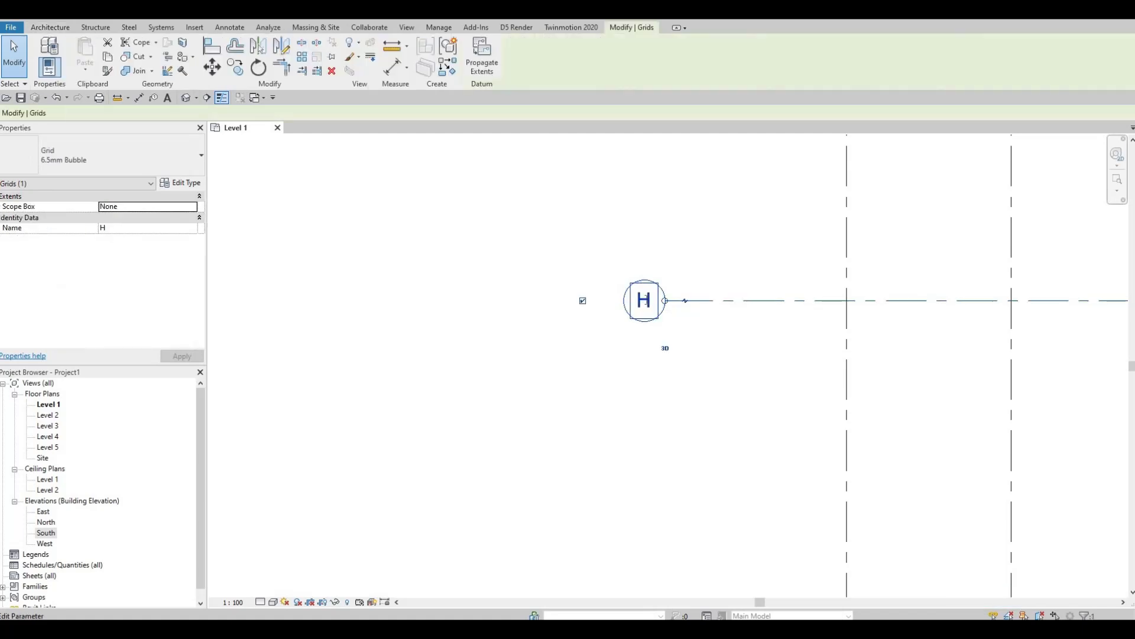
click(647, 301)
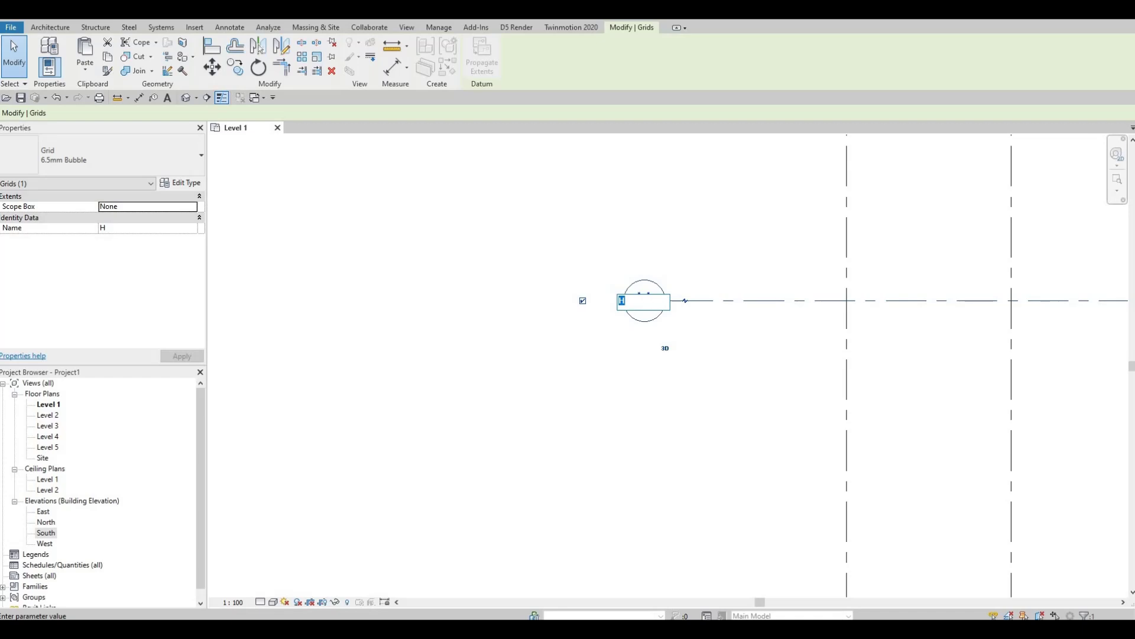
text(1)
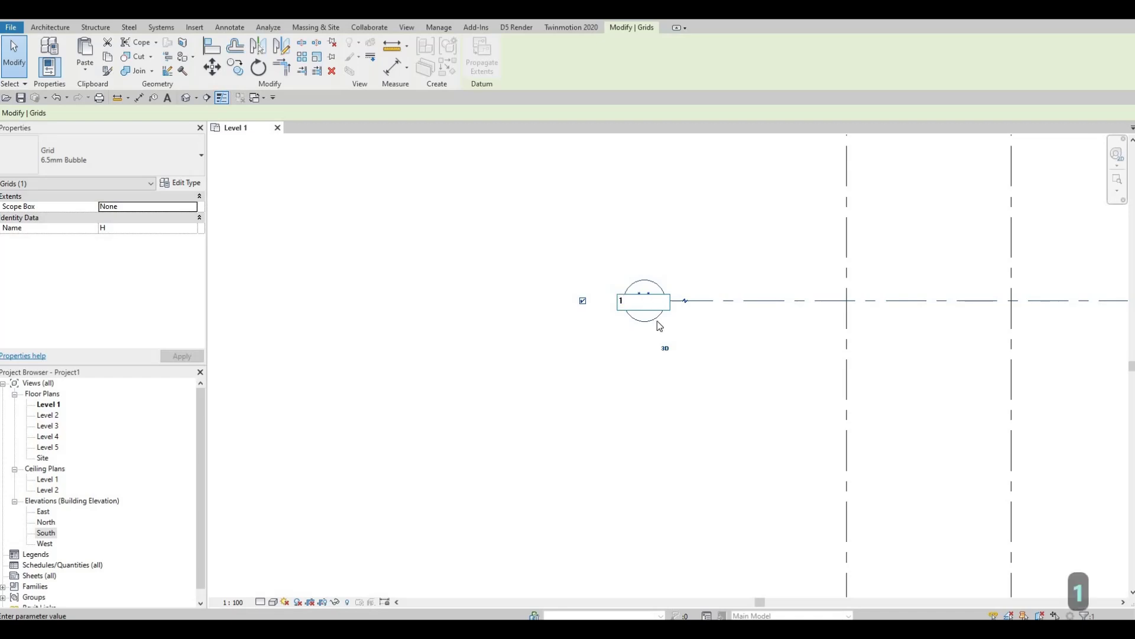
click(779, 389)
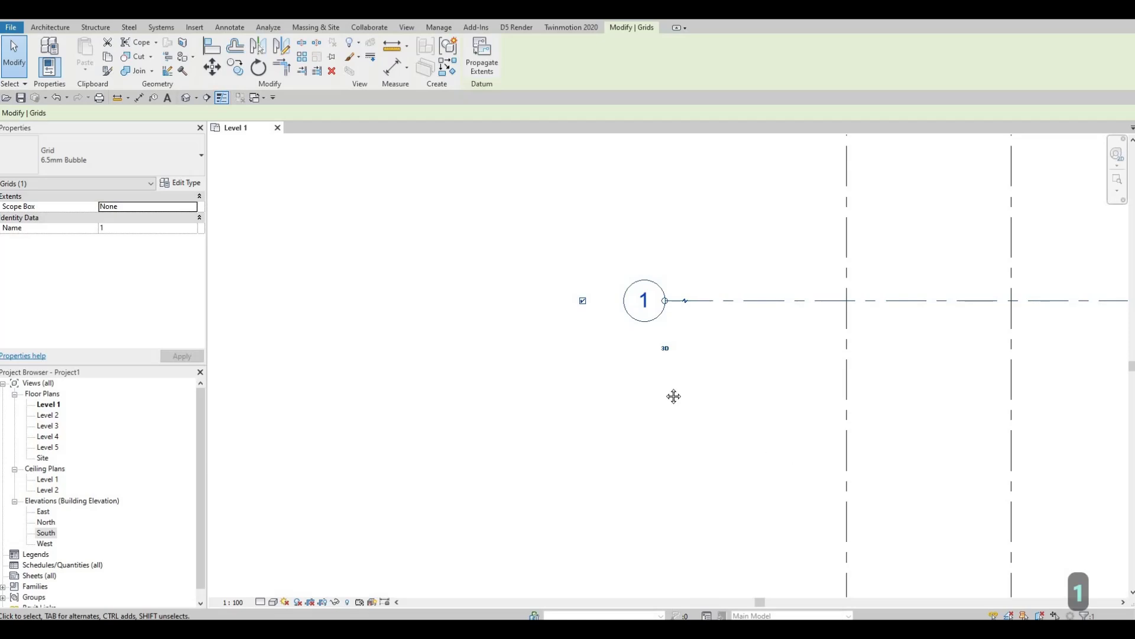
Copy grid 1 downward in multiple mode, adding grid 2 at 6070 from 1 and grid 3 at 6000 from 2
scroll(596, 312, down, 2)
scroll(588, 333, down, 3)
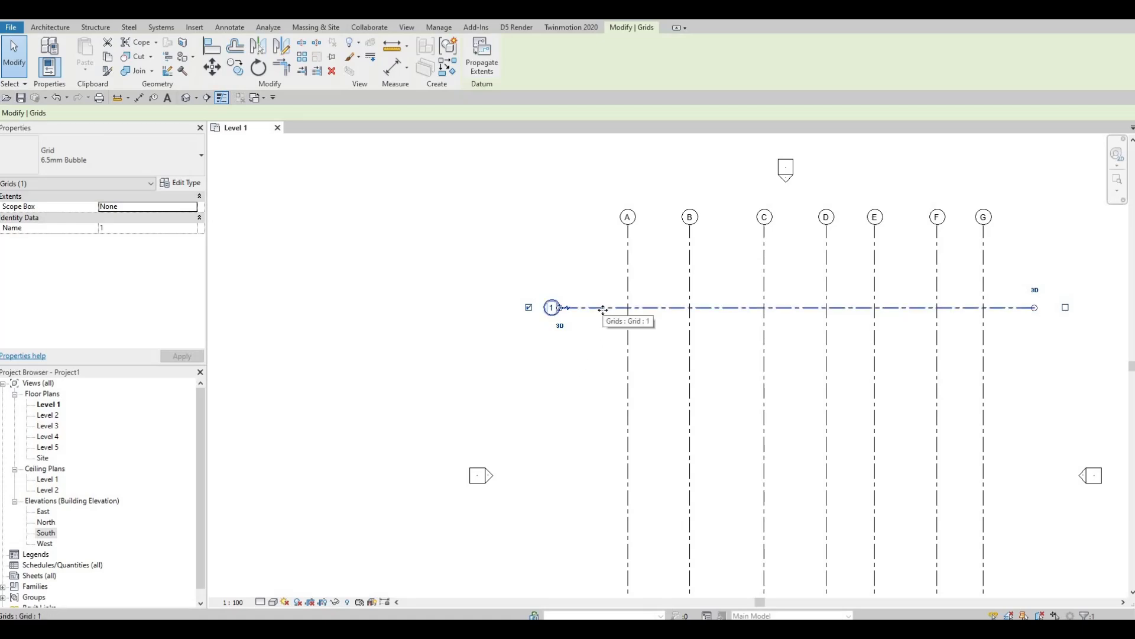
key(c)
key(o)
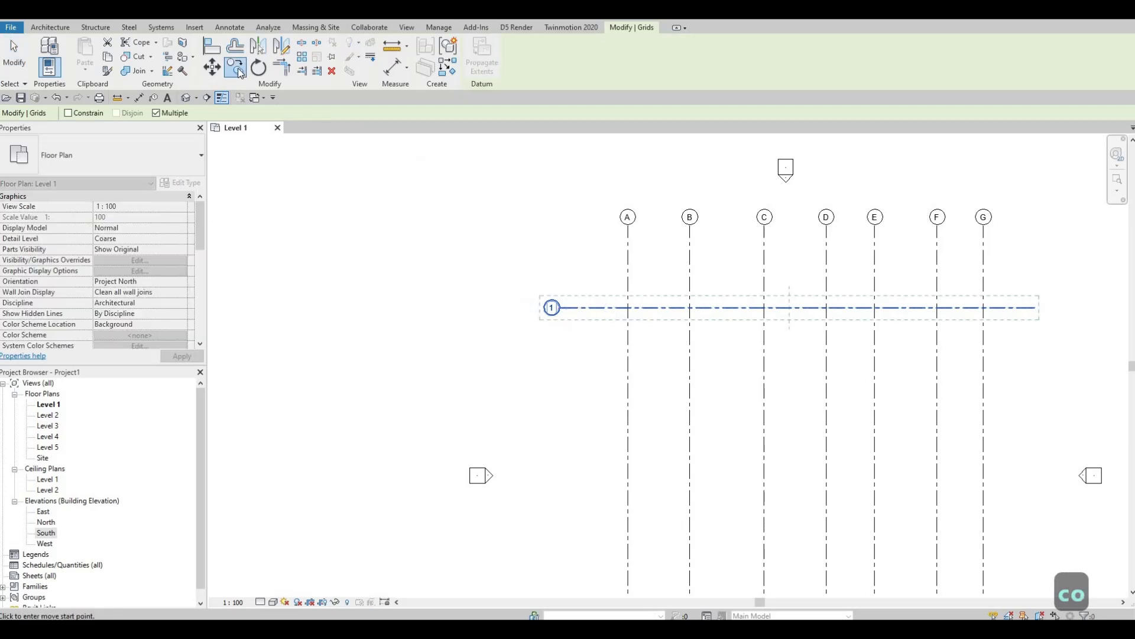
click(598, 307)
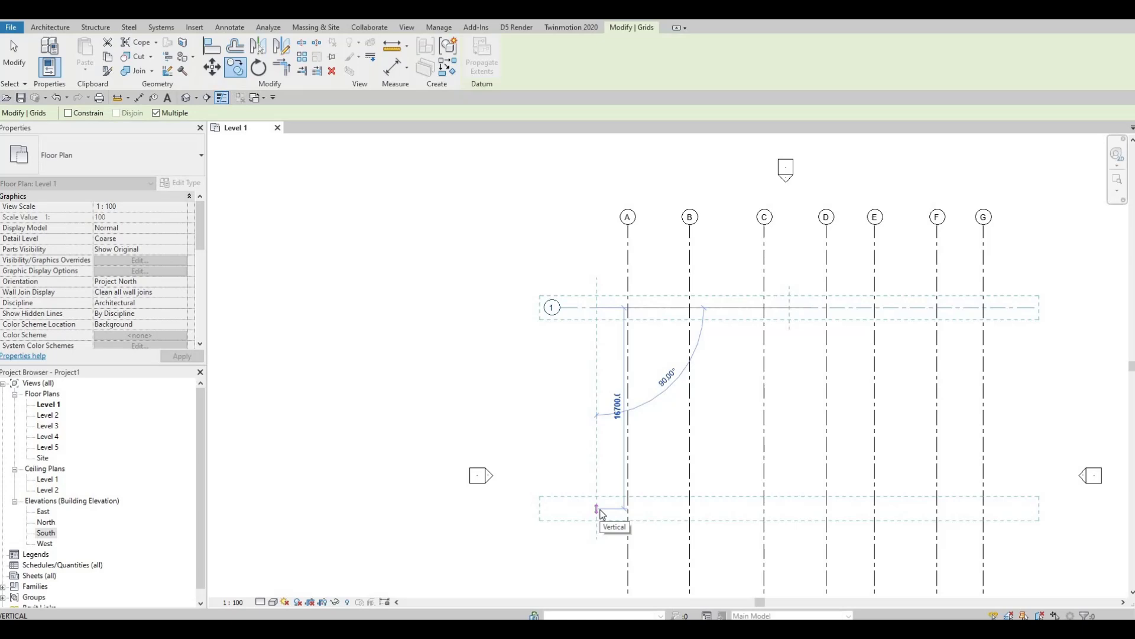
text(6070)
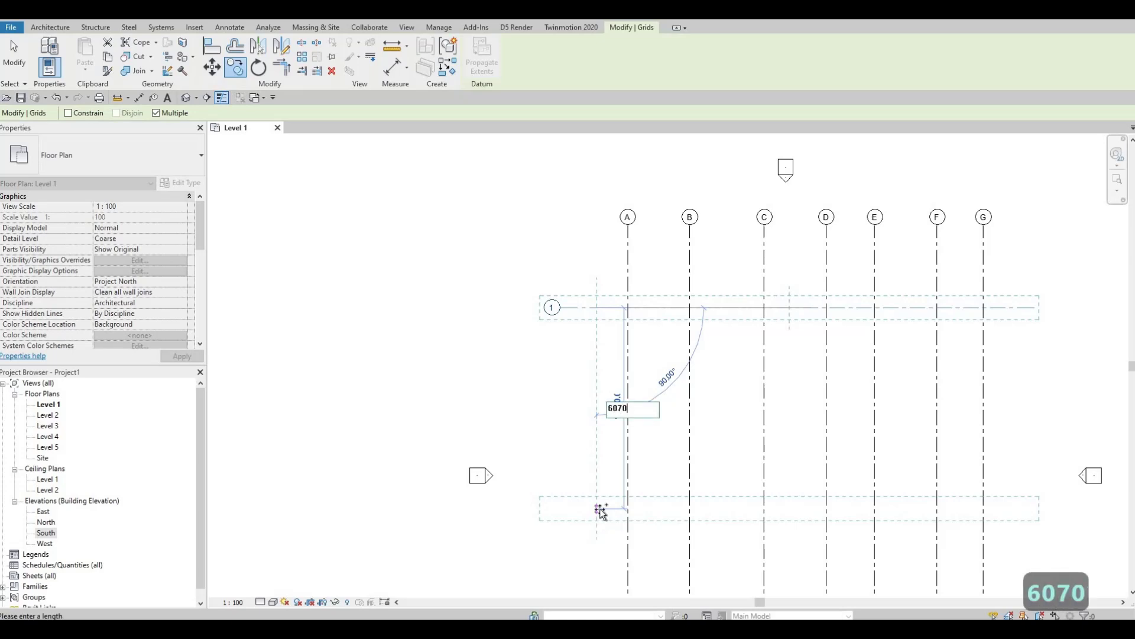
key(Return)
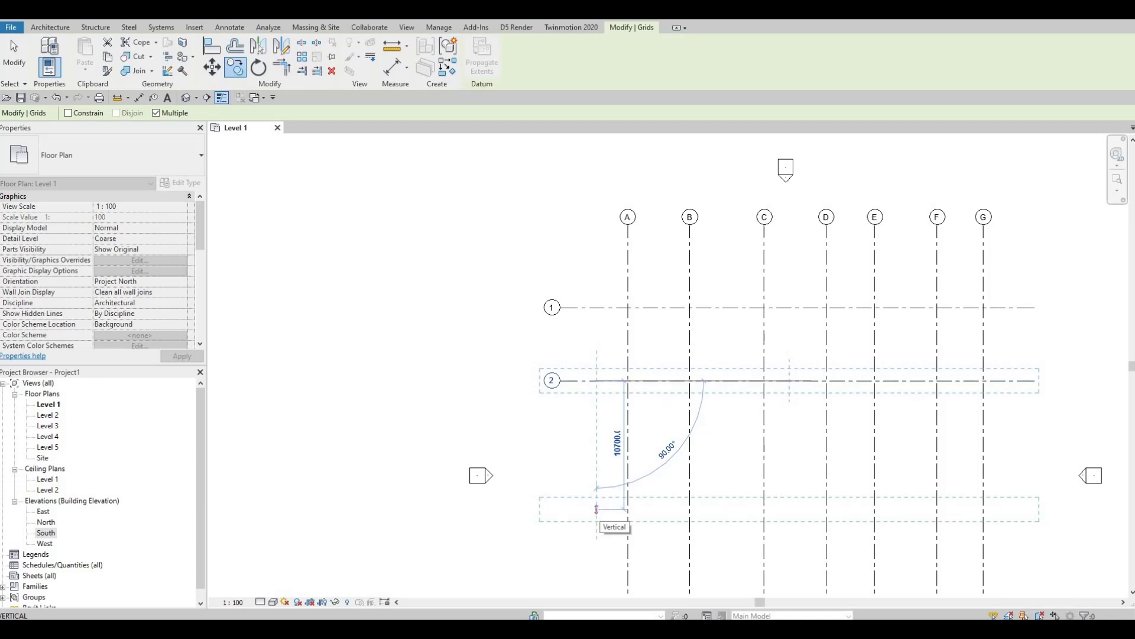
text(6000)
key(Return)
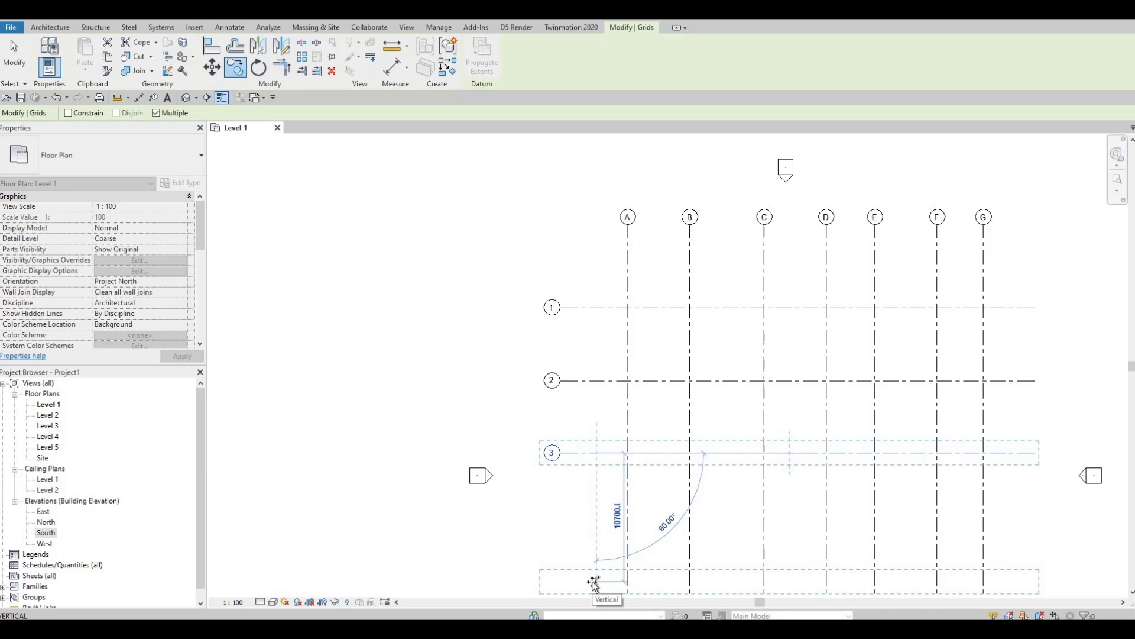
Continue the multiple copy downward, adding grid 4 at 6080 from 3 and grid 5 at 6200 from 4
text(60)
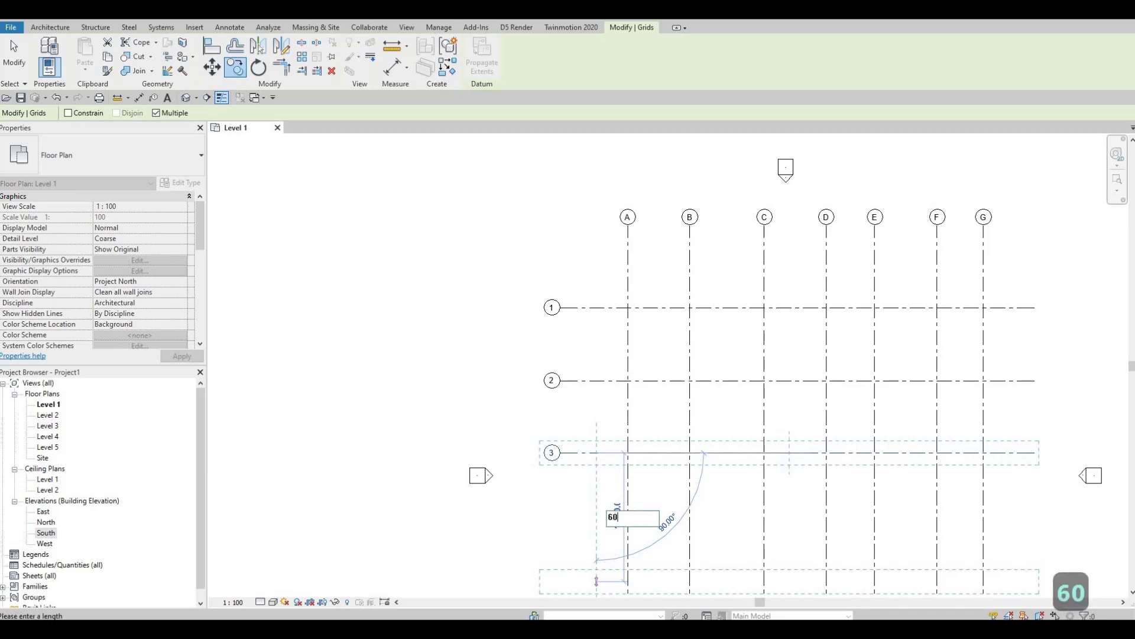
text(80)
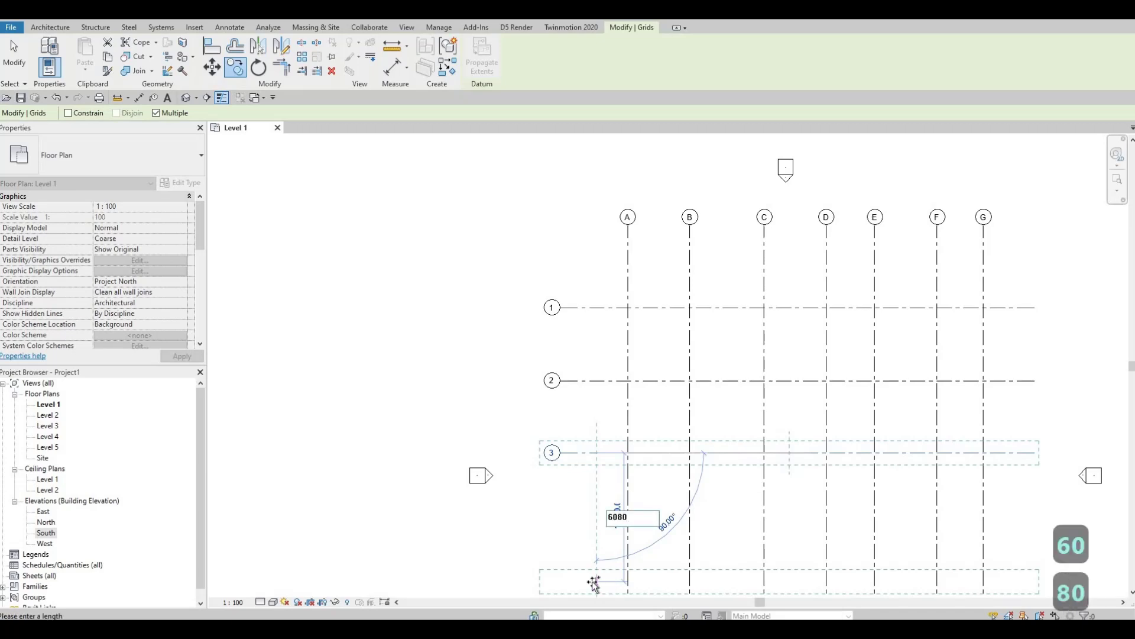
key(Return)
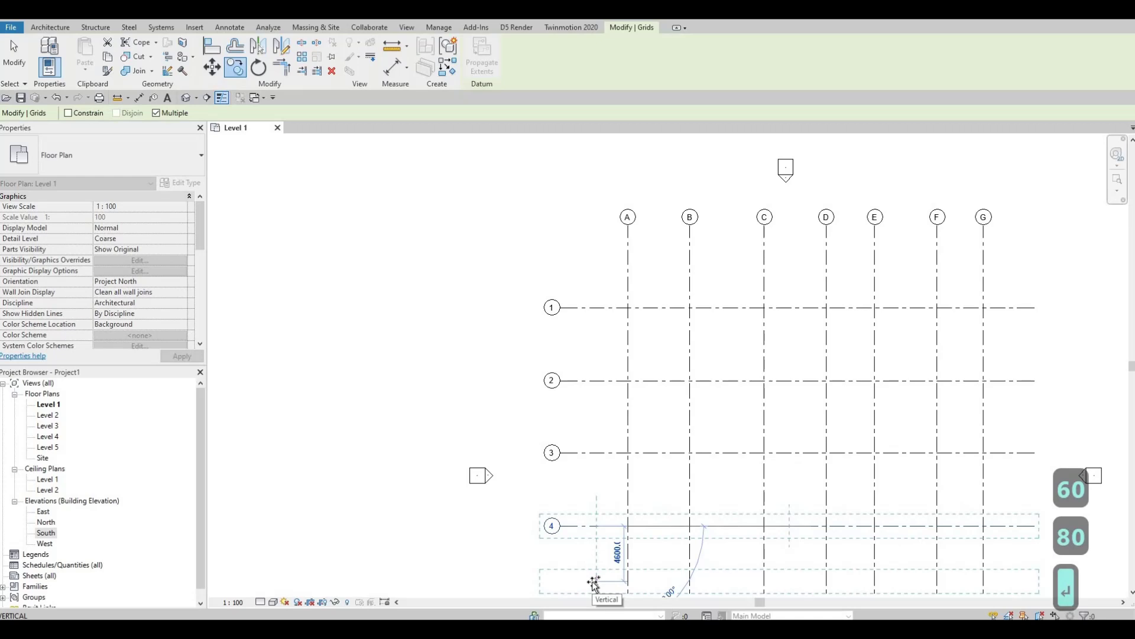
text(62)
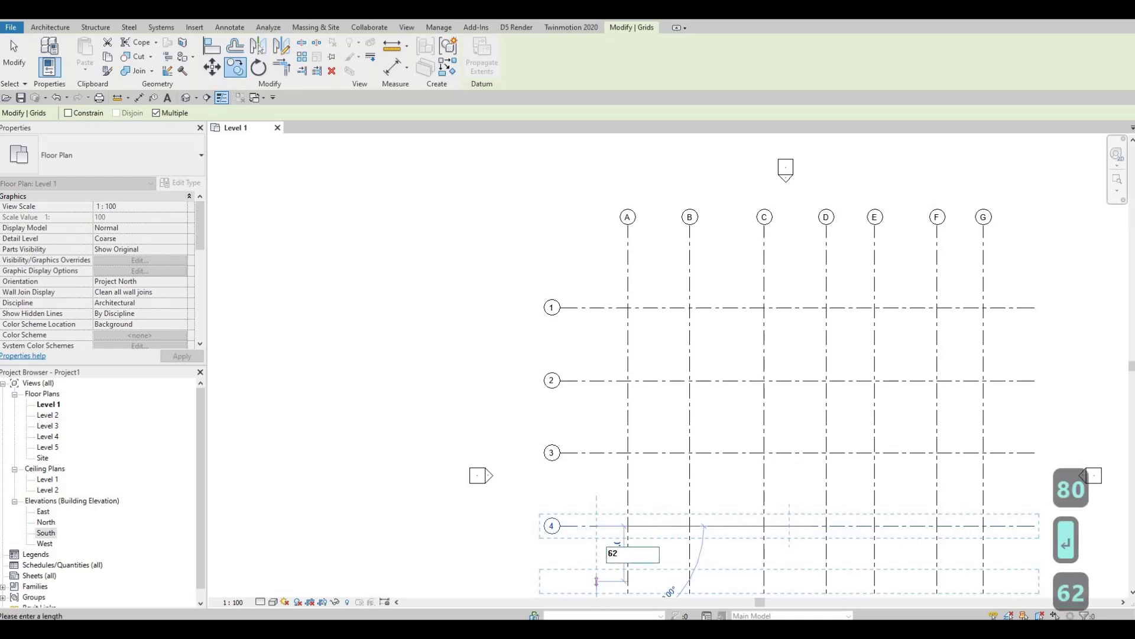
text(00)
key(Return)
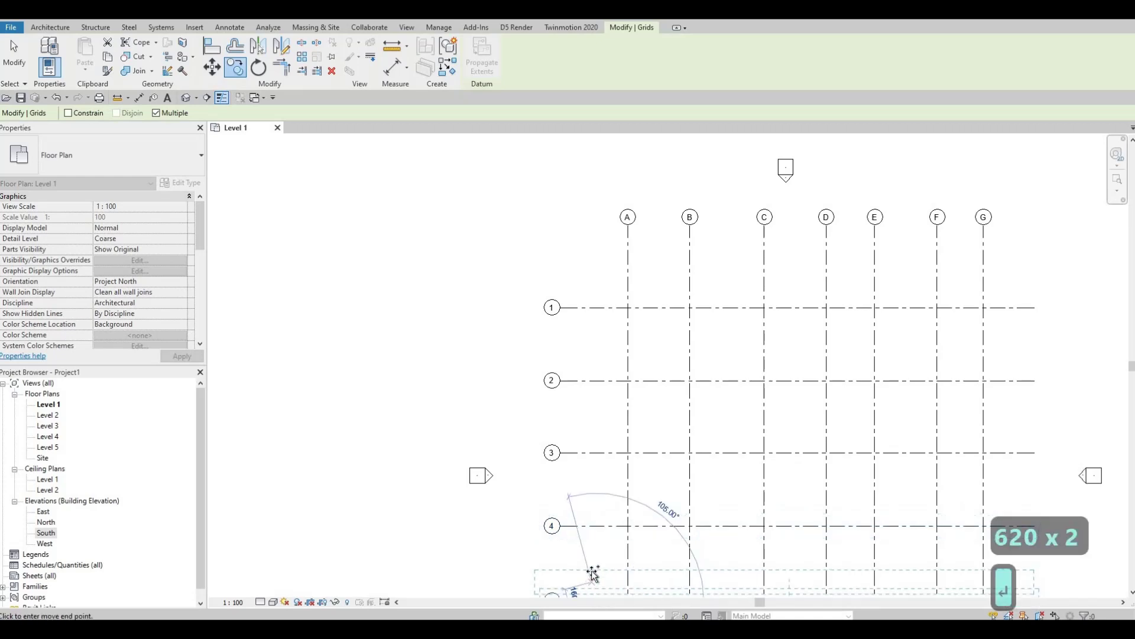
Add two more horizontal grid copies below, 6 at 5990 from 5 and 7 at 6120 from 6
middle_drag(582, 297, 574, 142)
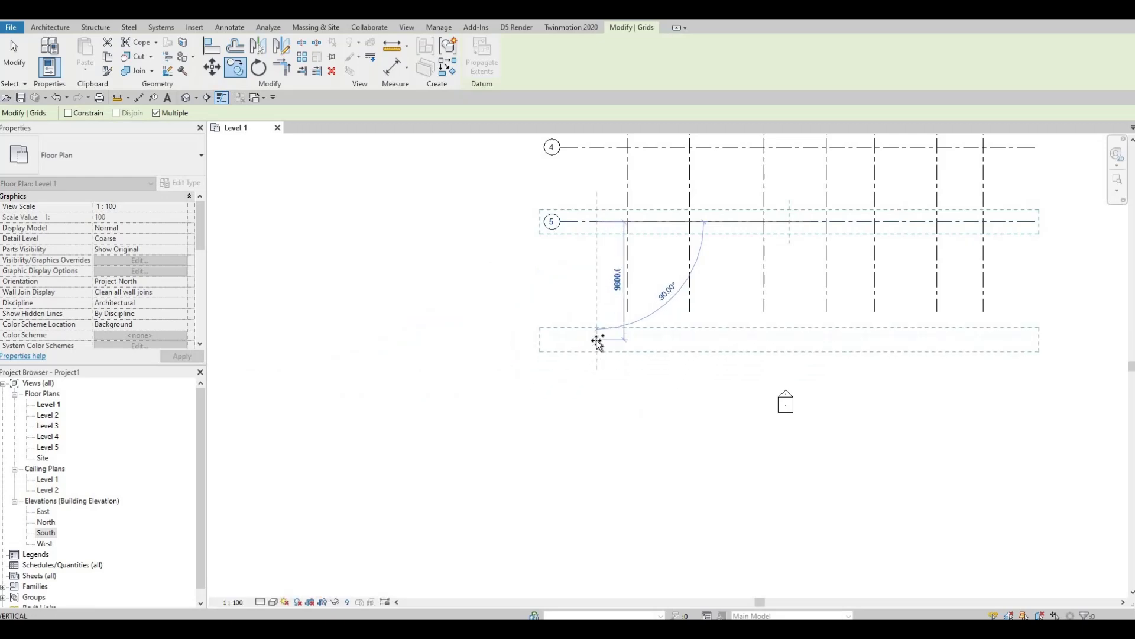
text(5990)
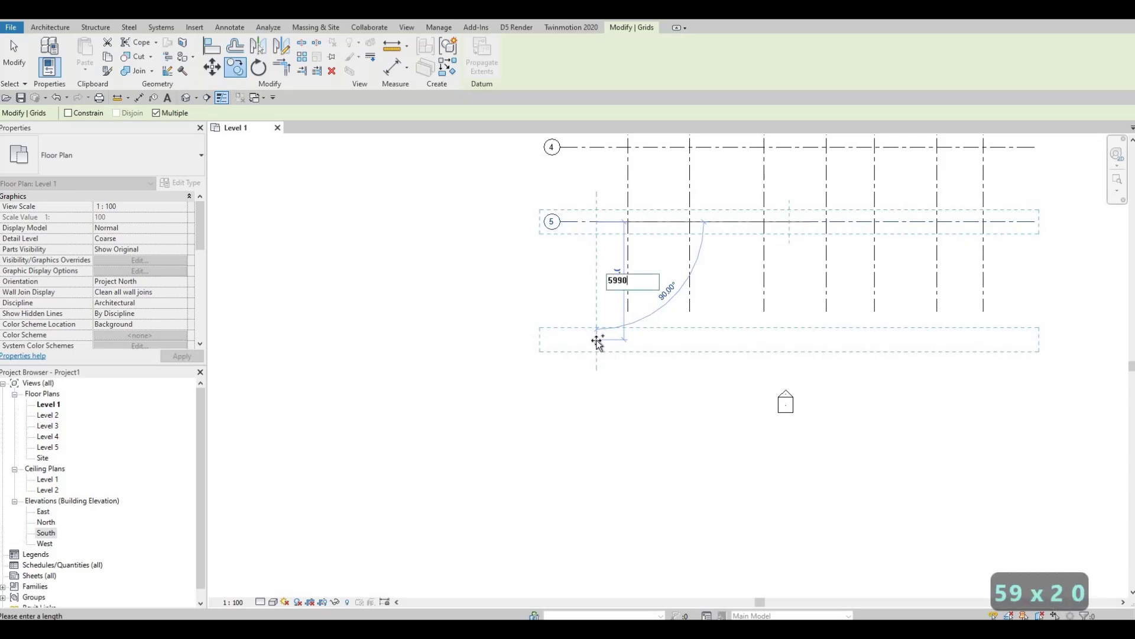
key(Return)
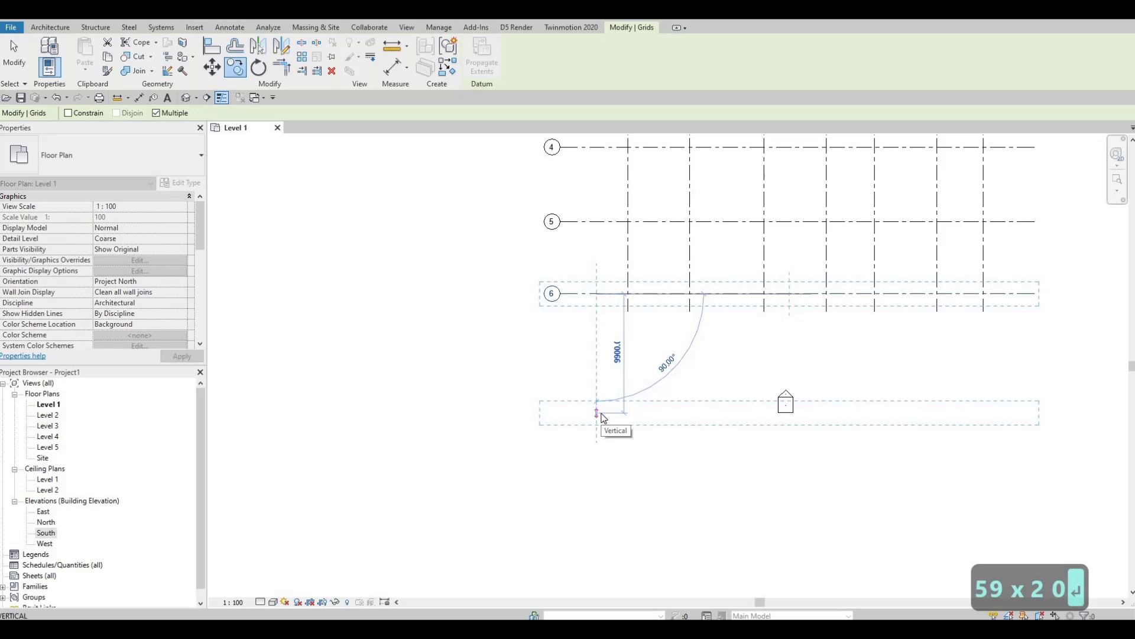
text(61)
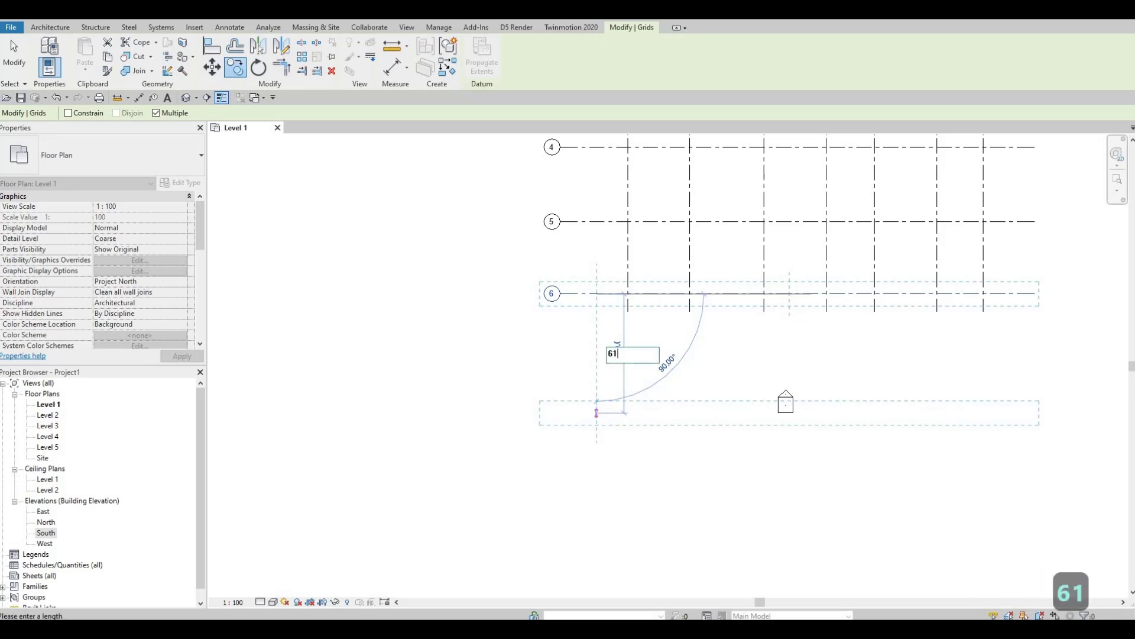
text(20)
key(Return)
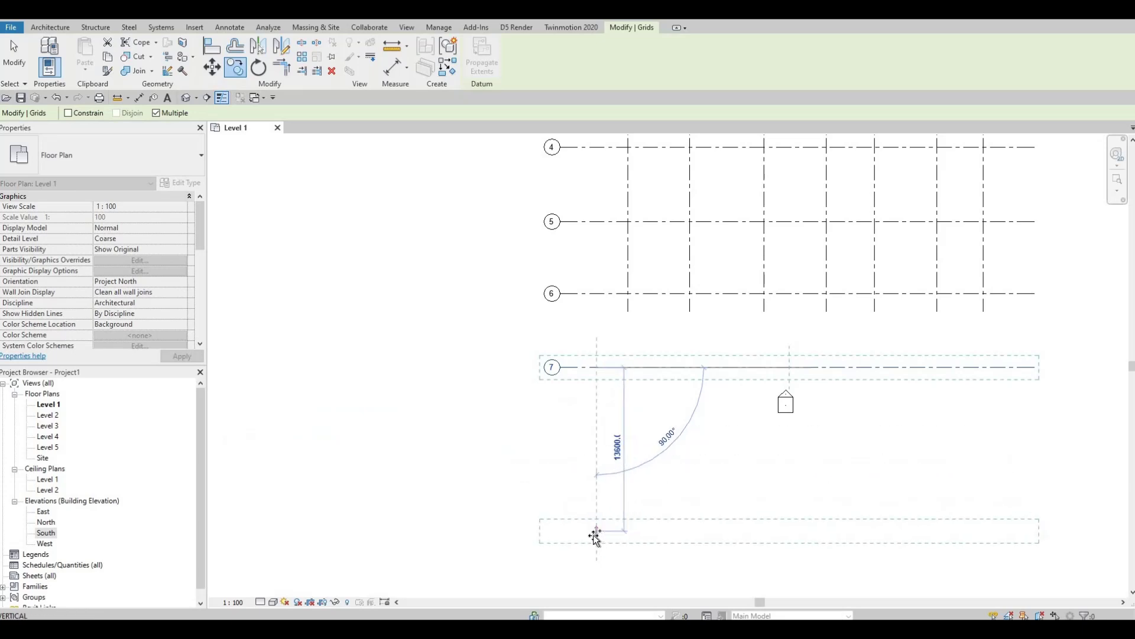
Add the last horizontal grid copy, 8, 5940 below 7 and end the copying
text(5940)
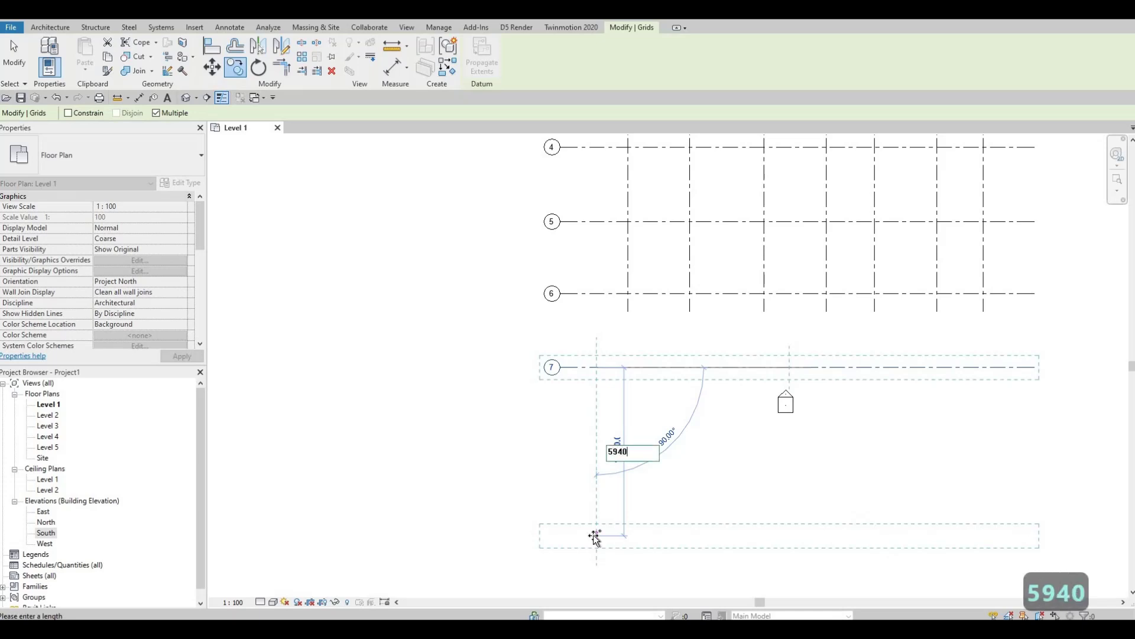
key(Return)
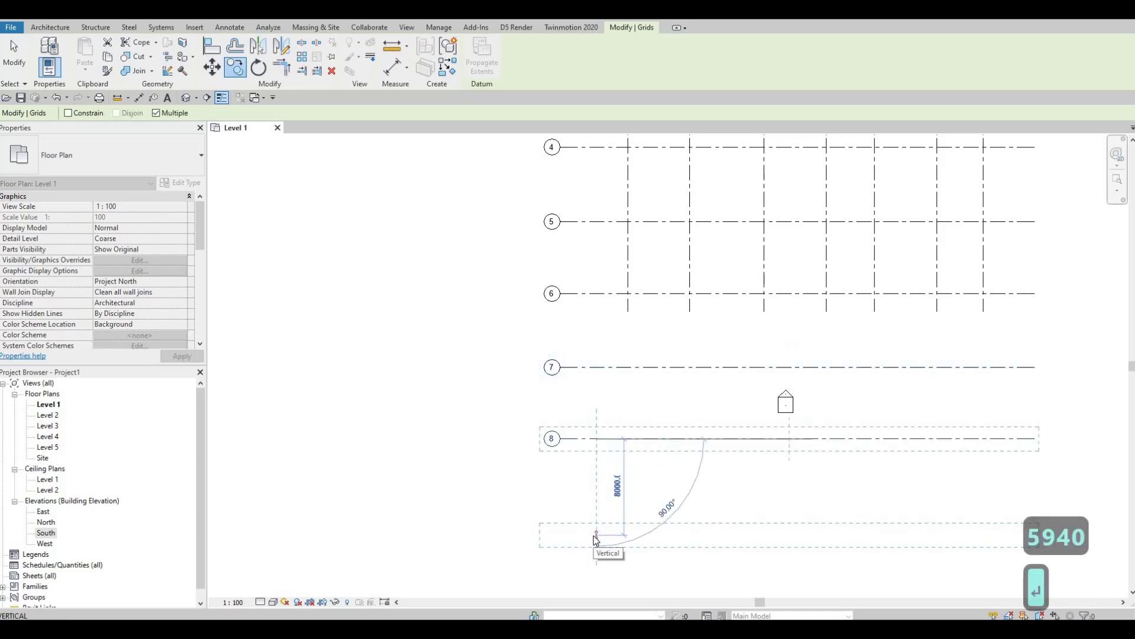
key(Escape)
key(Escape)
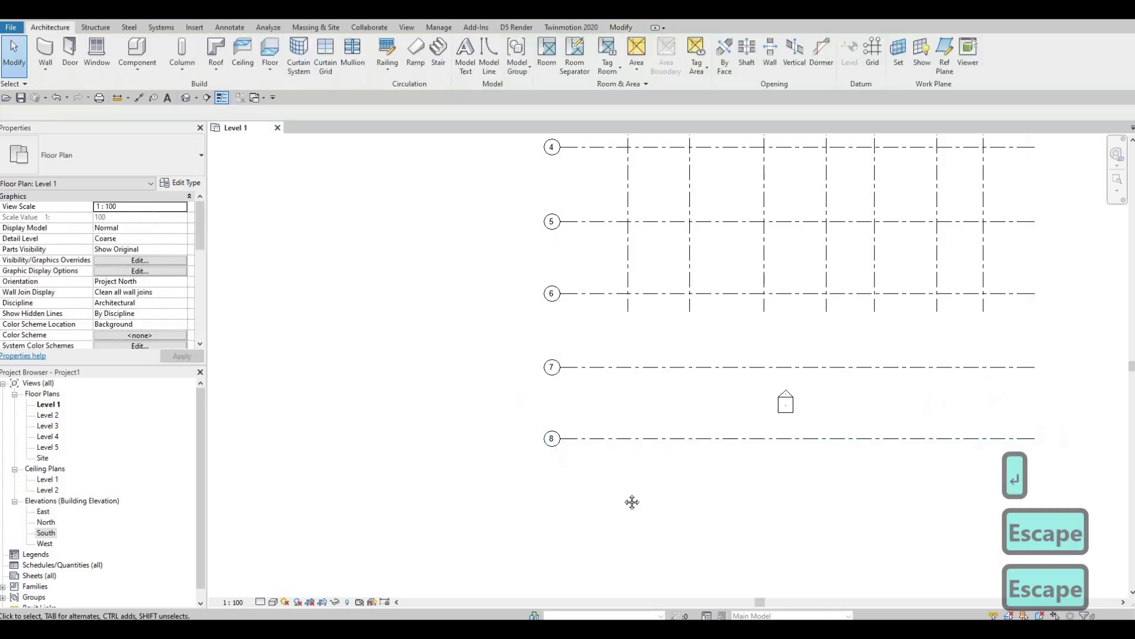
Extend the aligned lower ends of vertical grids A to G down past horizontal grid 8
scroll(656, 503, down, 2)
scroll(644, 527, down, 1)
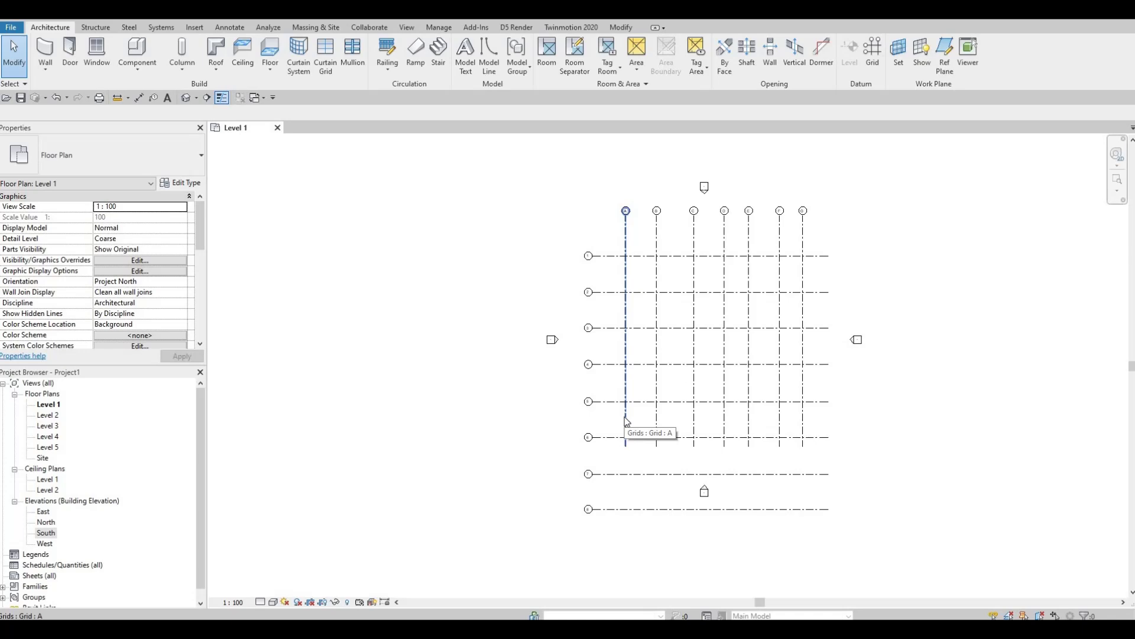
click(627, 422)
scroll(659, 456, up, 2)
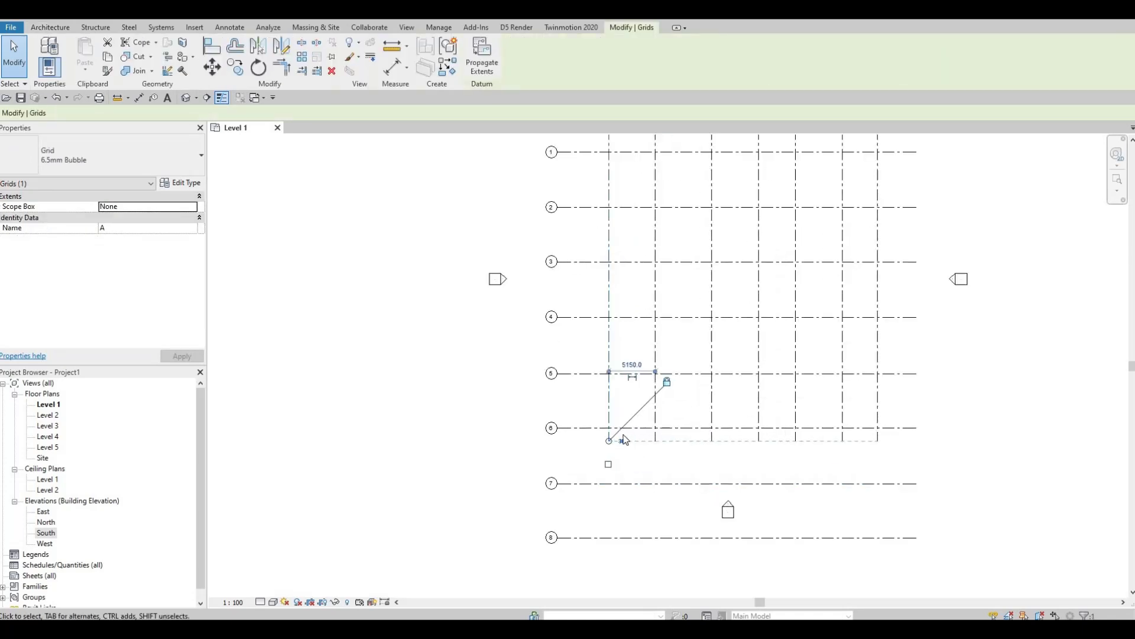
scroll(624, 439, up, 3)
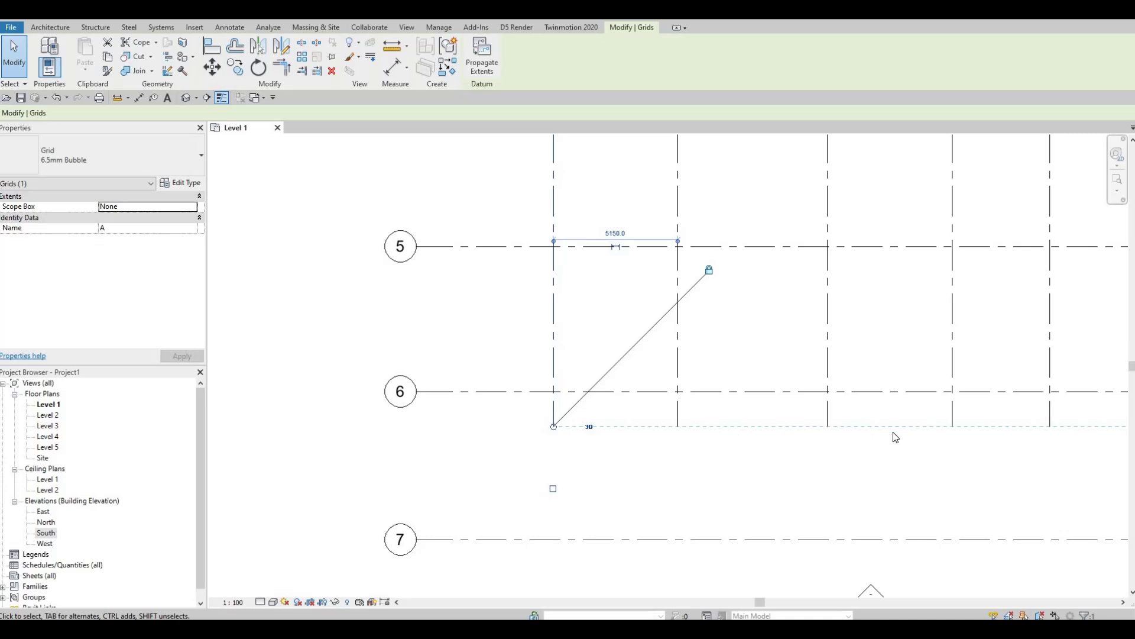
scroll(748, 503, down, 1)
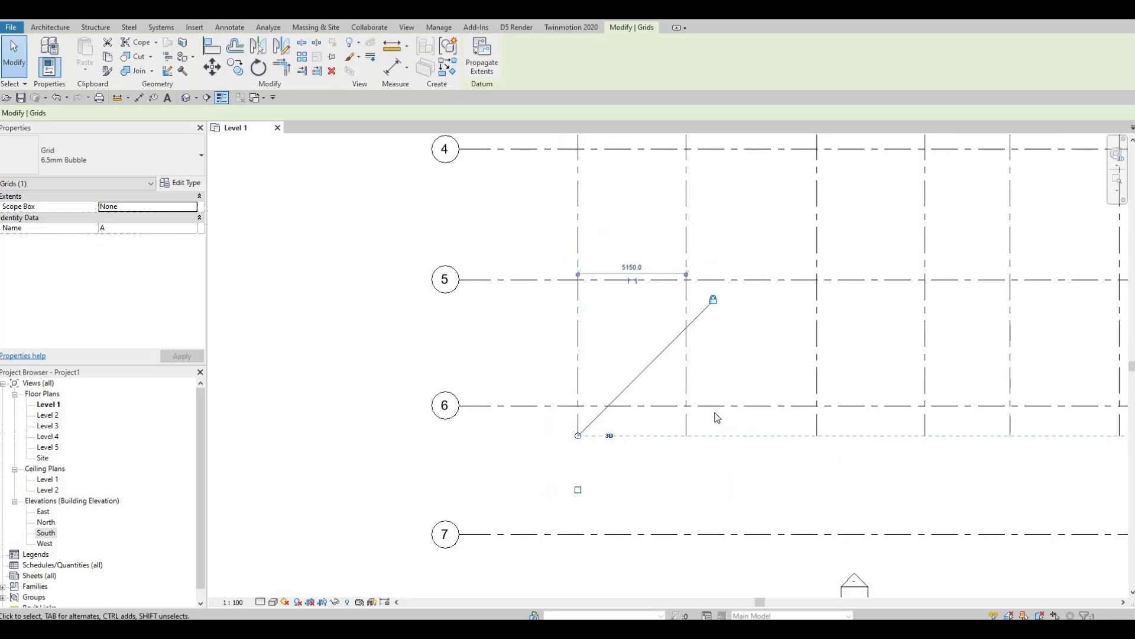
scroll(634, 423, down, 2)
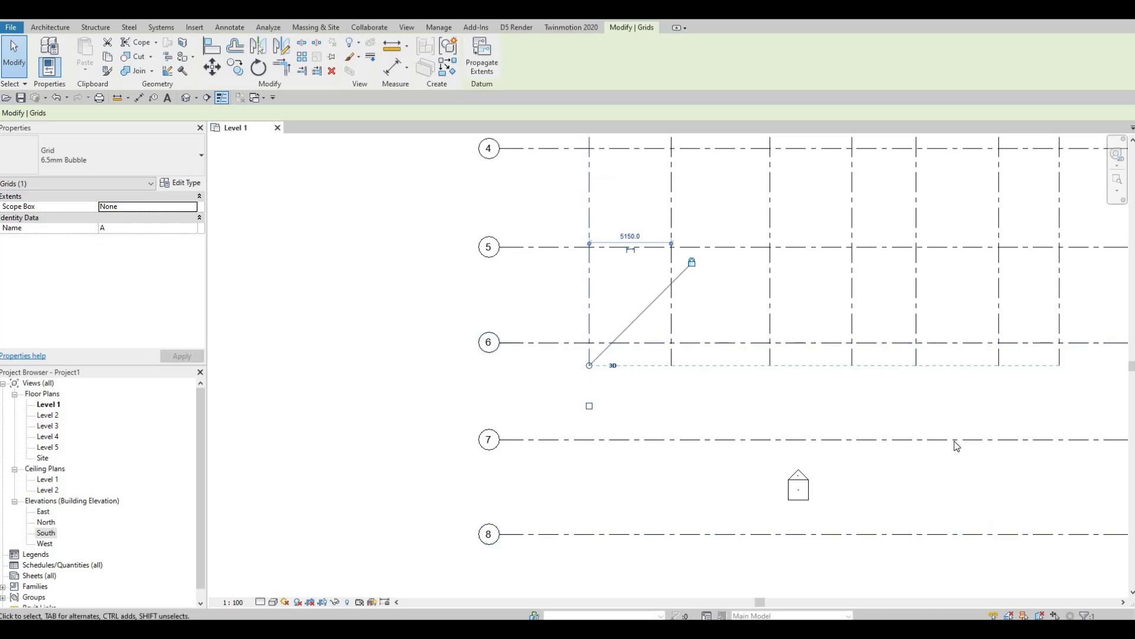
middle_drag(706, 434, 679, 363)
scroll(679, 363, down, 1)
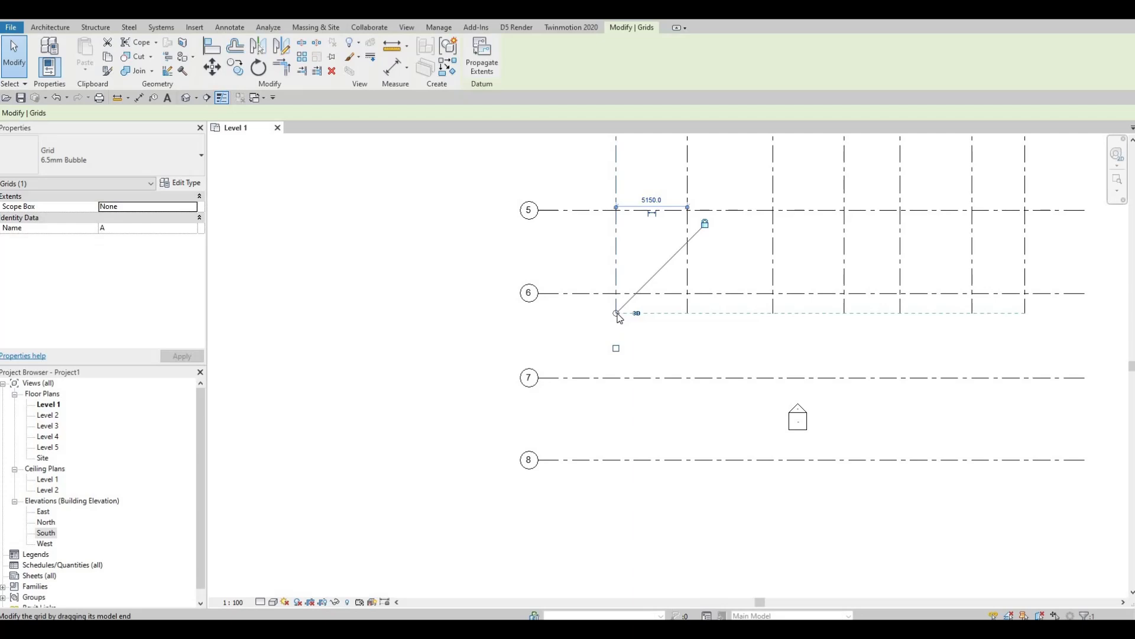
drag(616, 314, 732, 499)
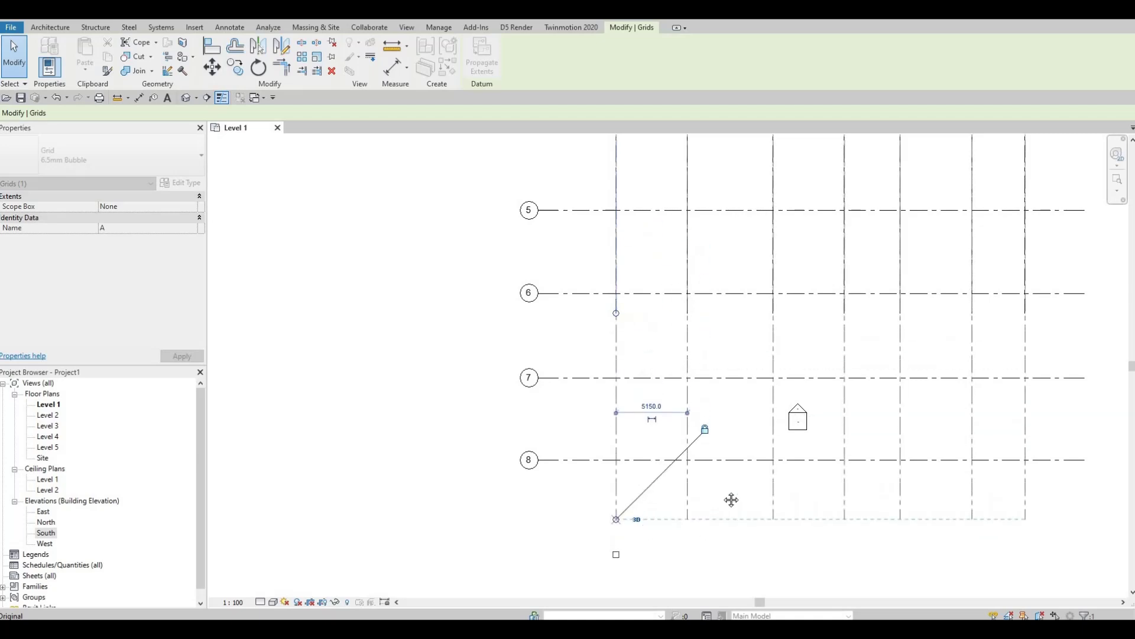
scroll(709, 508, down, 3)
scroll(708, 495, down, 1)
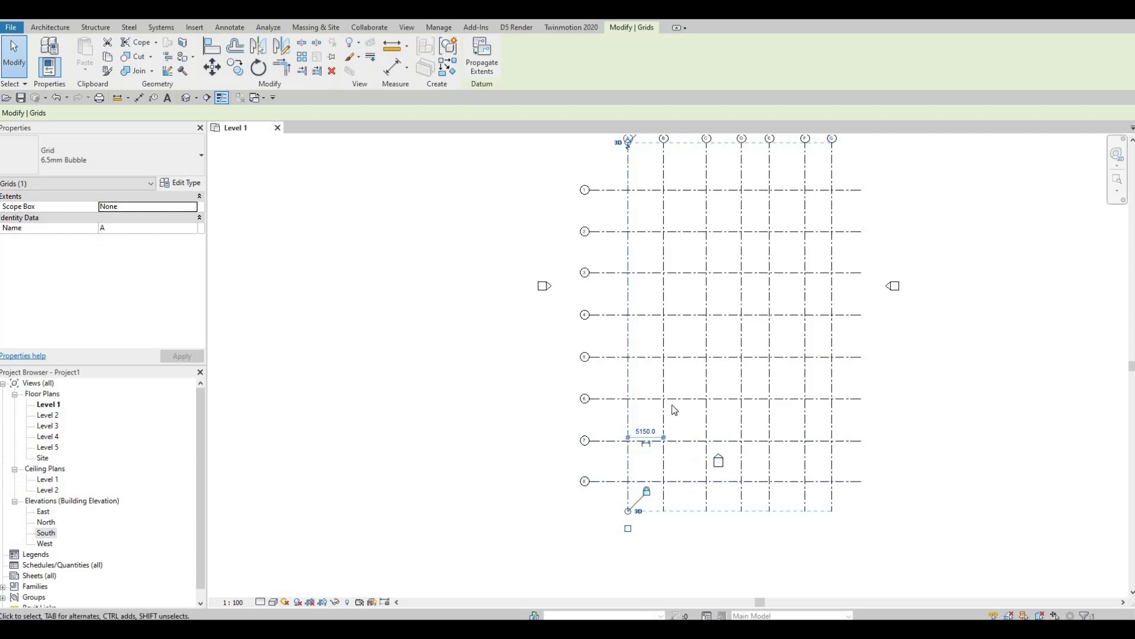
Move the complete south elevation marker from between grids 7 and 8 to the clear space below the vertical grid ends
scroll(705, 378, up, 2)
scroll(706, 379, up, 2)
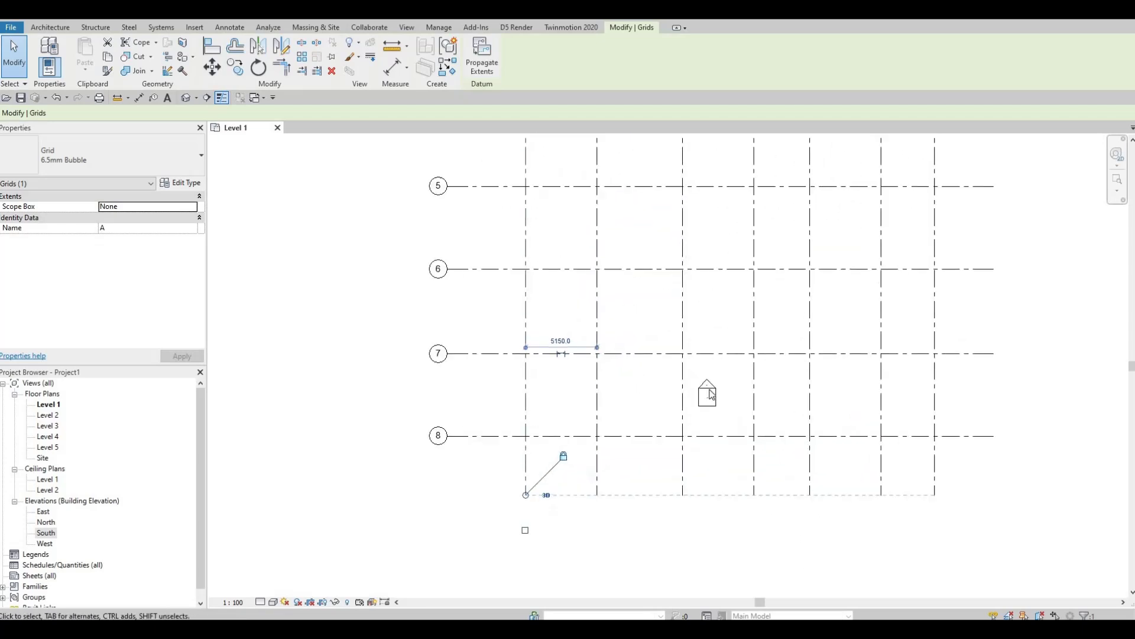
key(Escape)
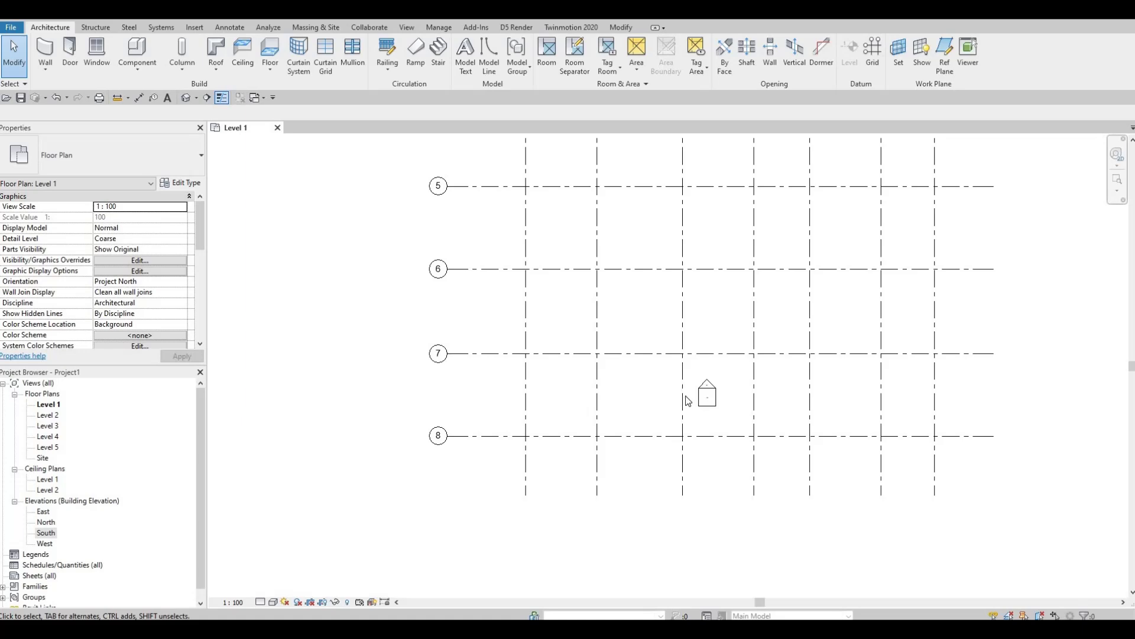
drag(632, 322, 755, 415)
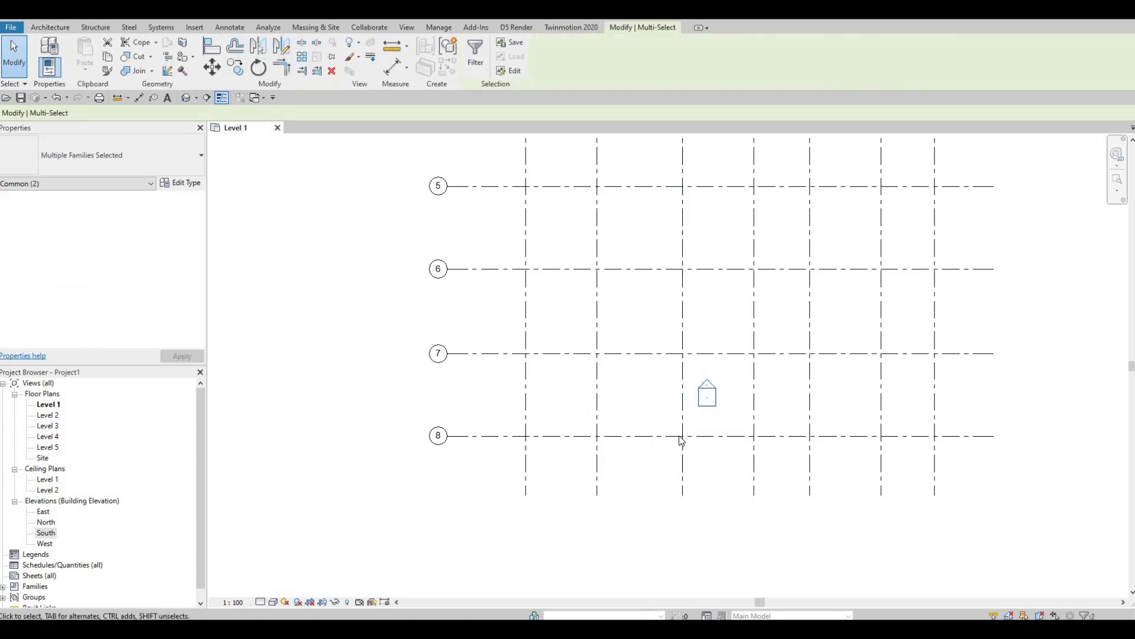
scroll(689, 367, down, 2)
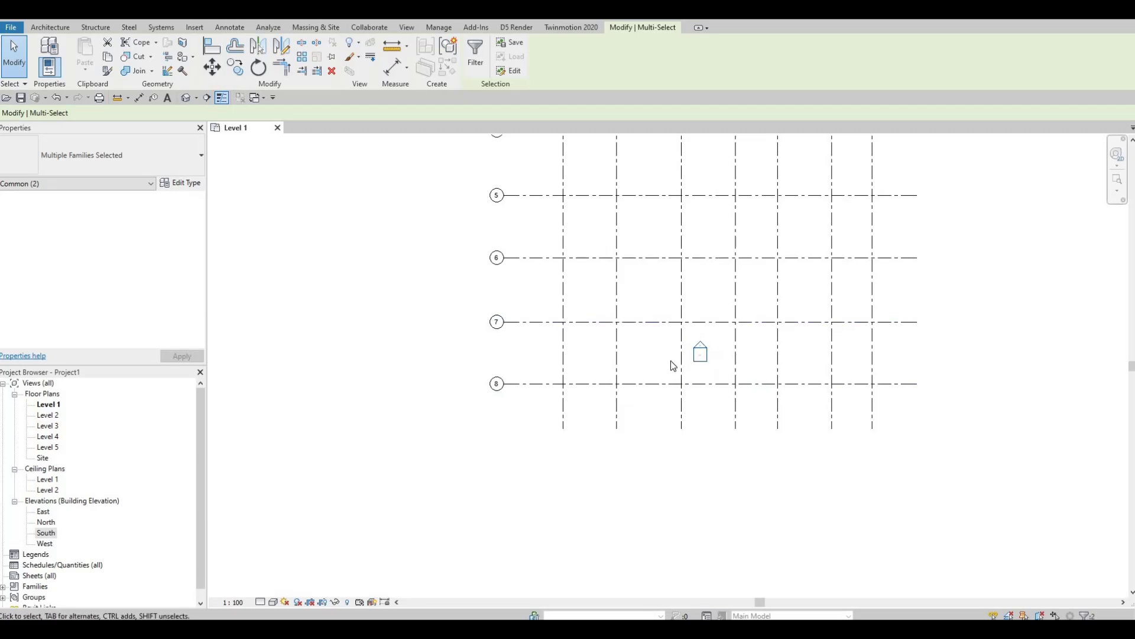
scroll(656, 271, down, 3)
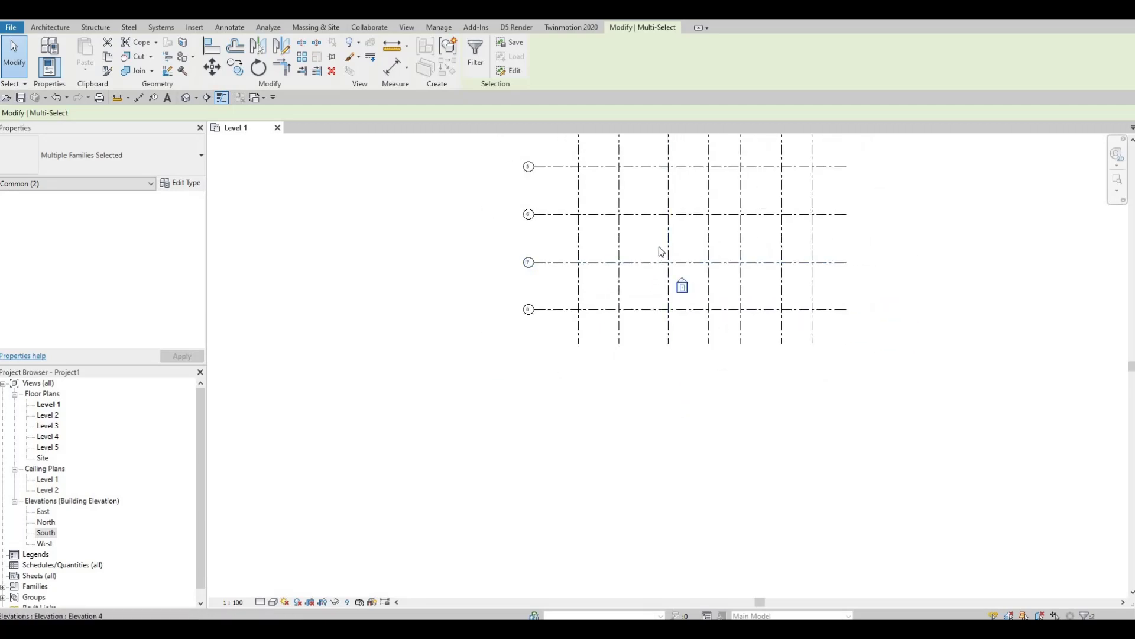
scroll(657, 263, up, 3)
click(749, 348)
drag(722, 343, 722, 344)
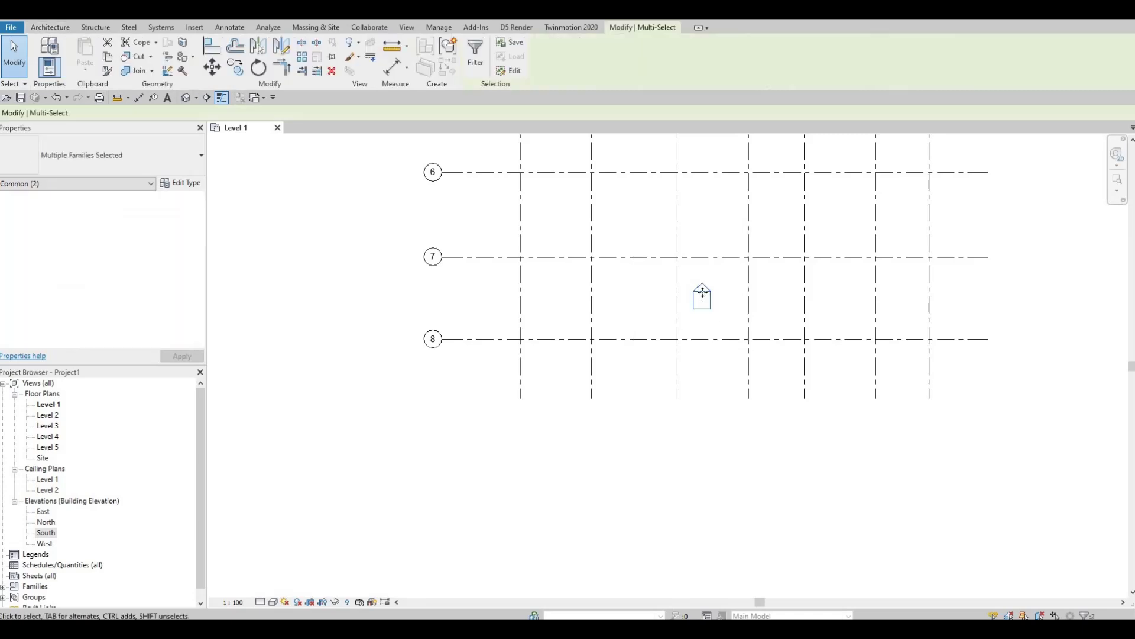
middle_drag(680, 398, 680, 319)
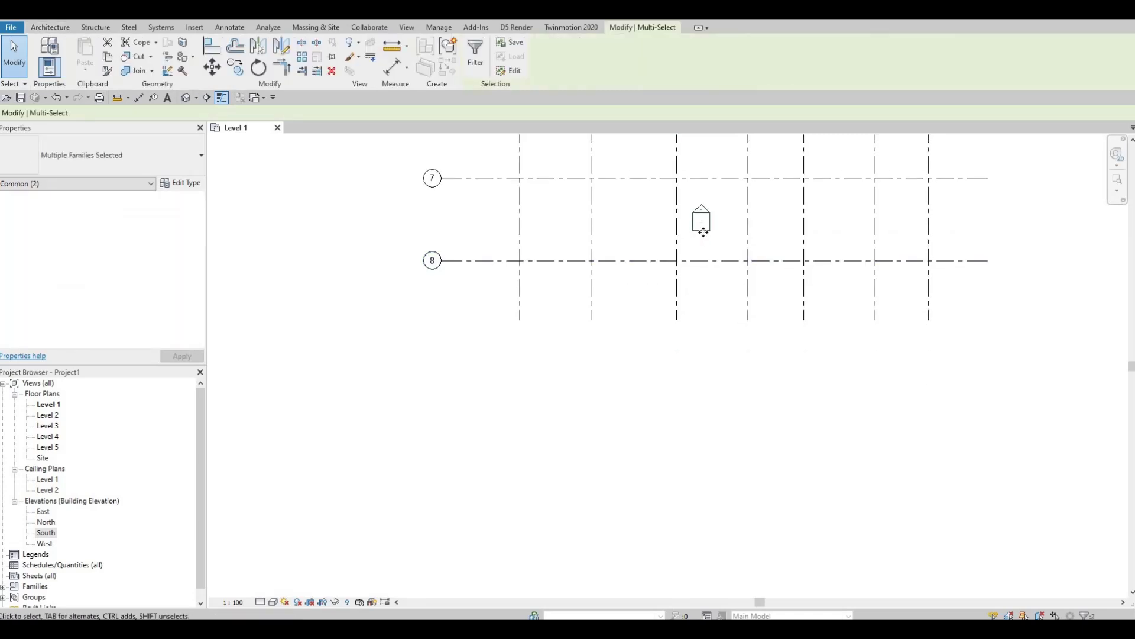
drag(709, 343, 689, 498)
drag(709, 398, 704, 414)
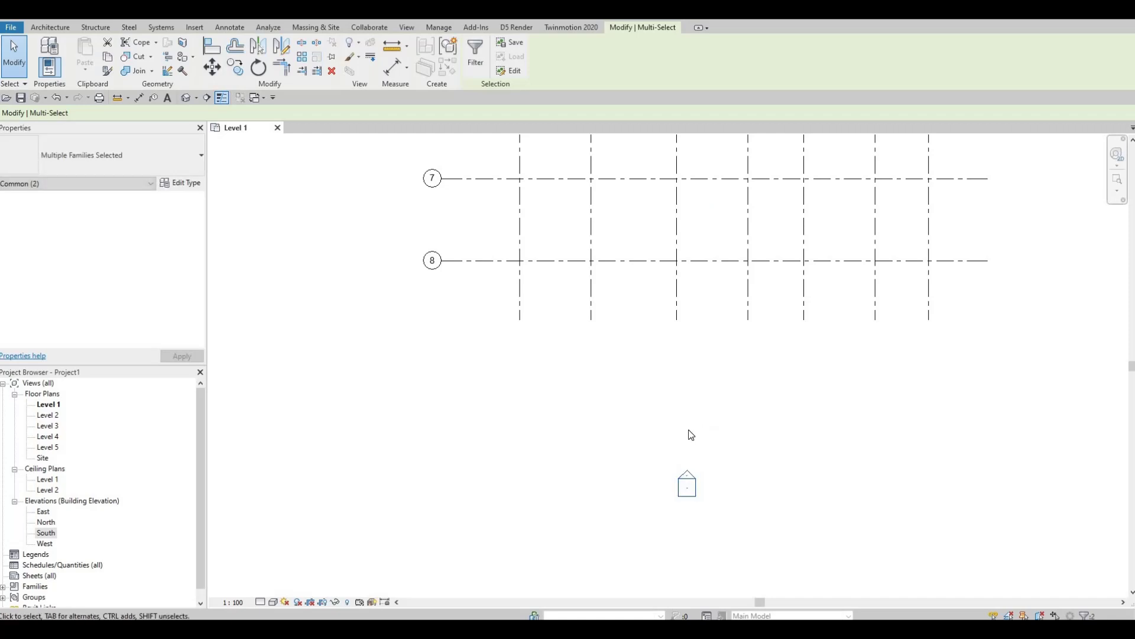
Move the complete west elevation marker farther out from the grid, away from the numbered bubbles
scroll(672, 456, down, 3)
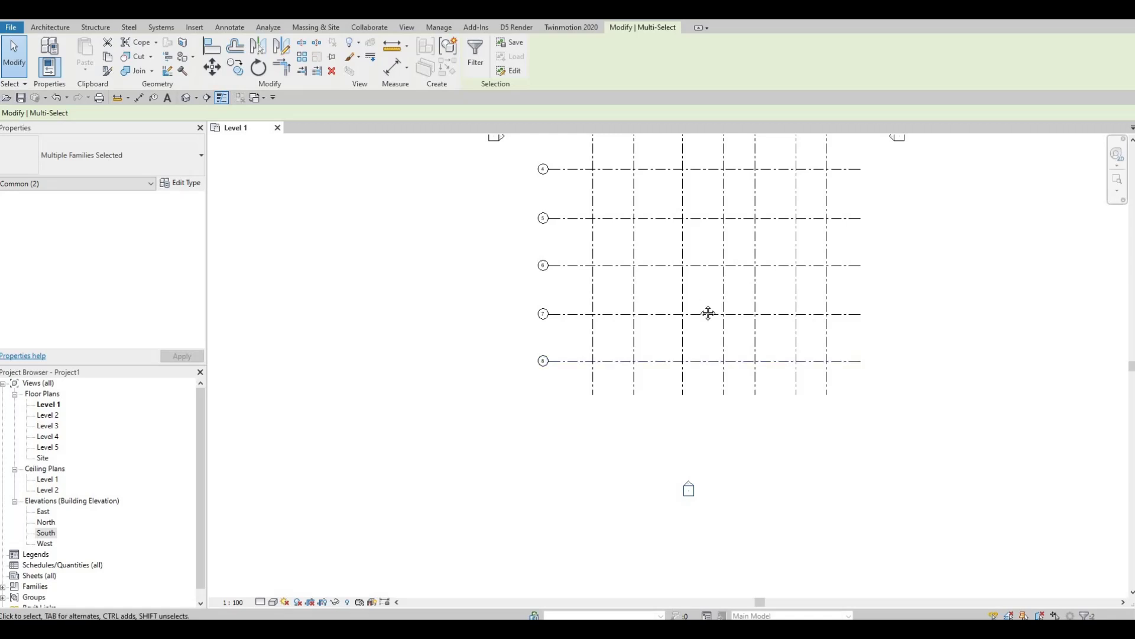
scroll(656, 399, down, 4)
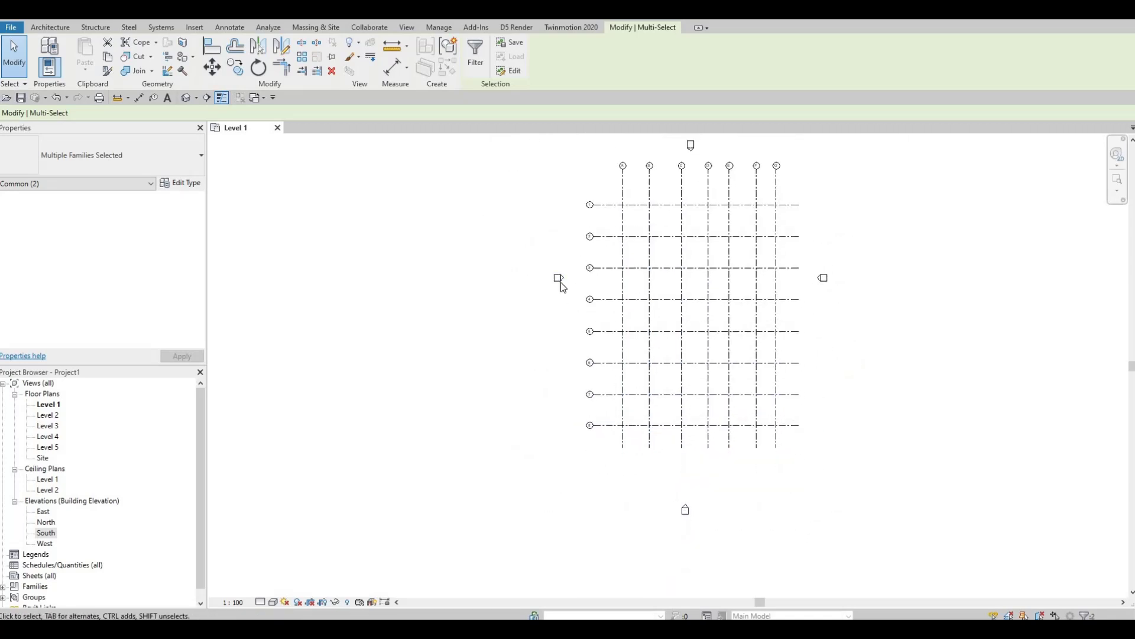
drag(516, 258, 830, 290)
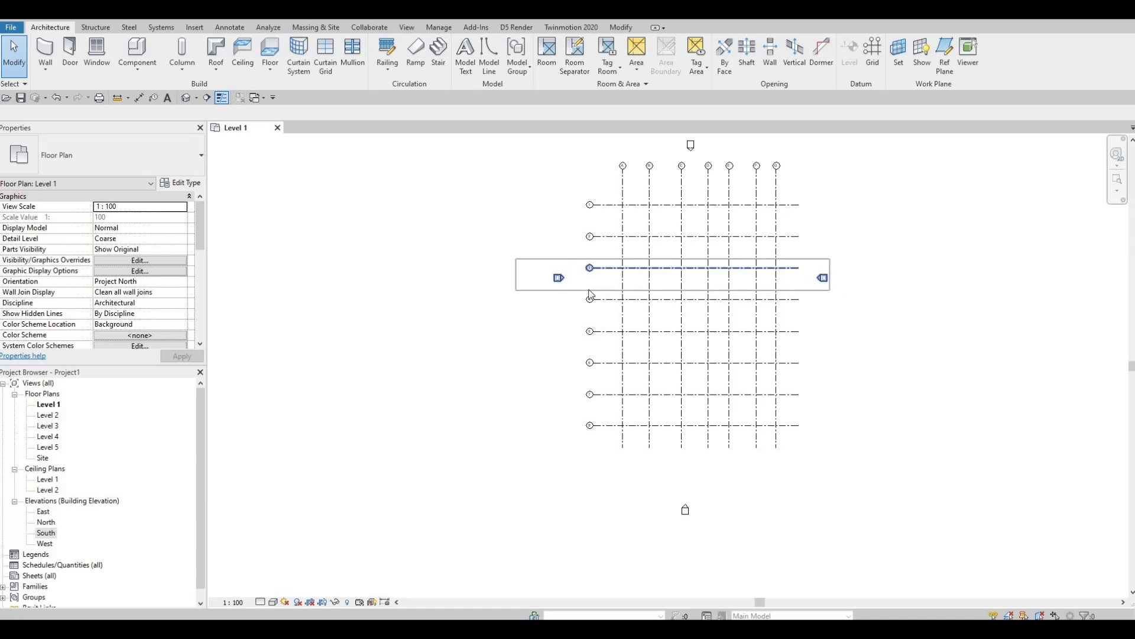
scroll(532, 265, up, 3)
key(Escape)
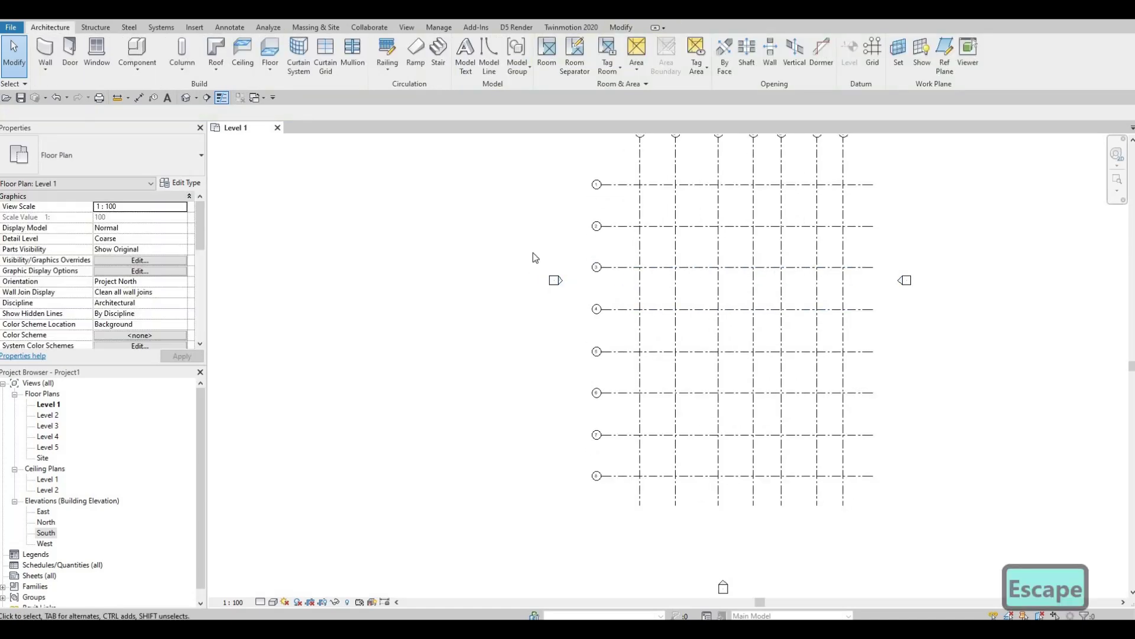
click(546, 282)
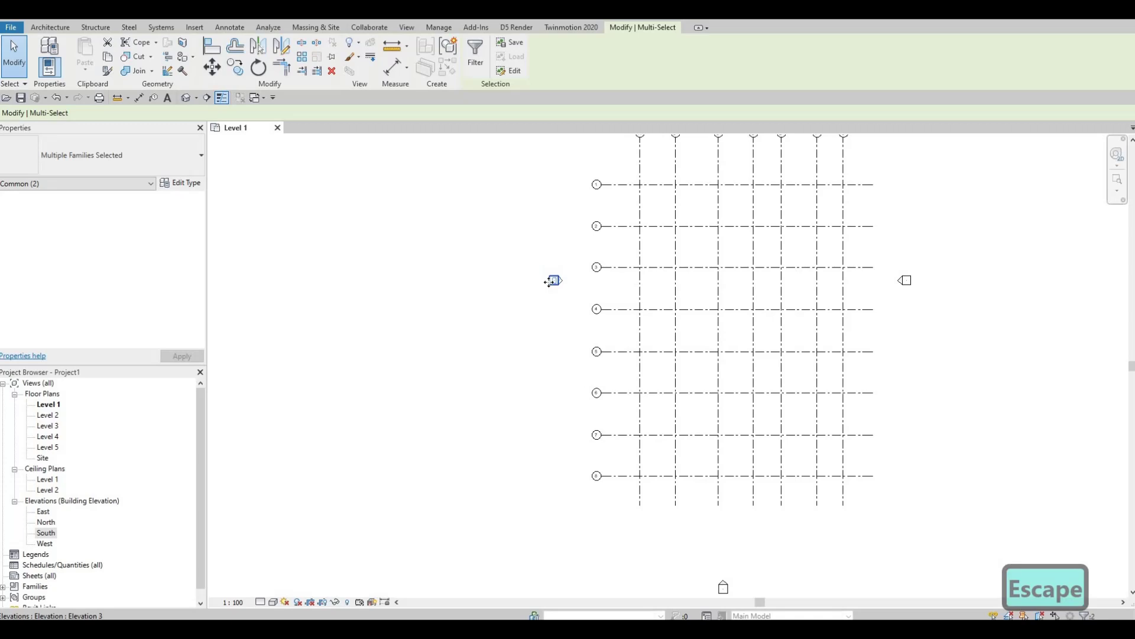
mouse_move(552, 282)
mouse_down()
mouse_move(522, 321)
mouse_move(491, 326)
mouse_up()
scroll(583, 320, down, 4)
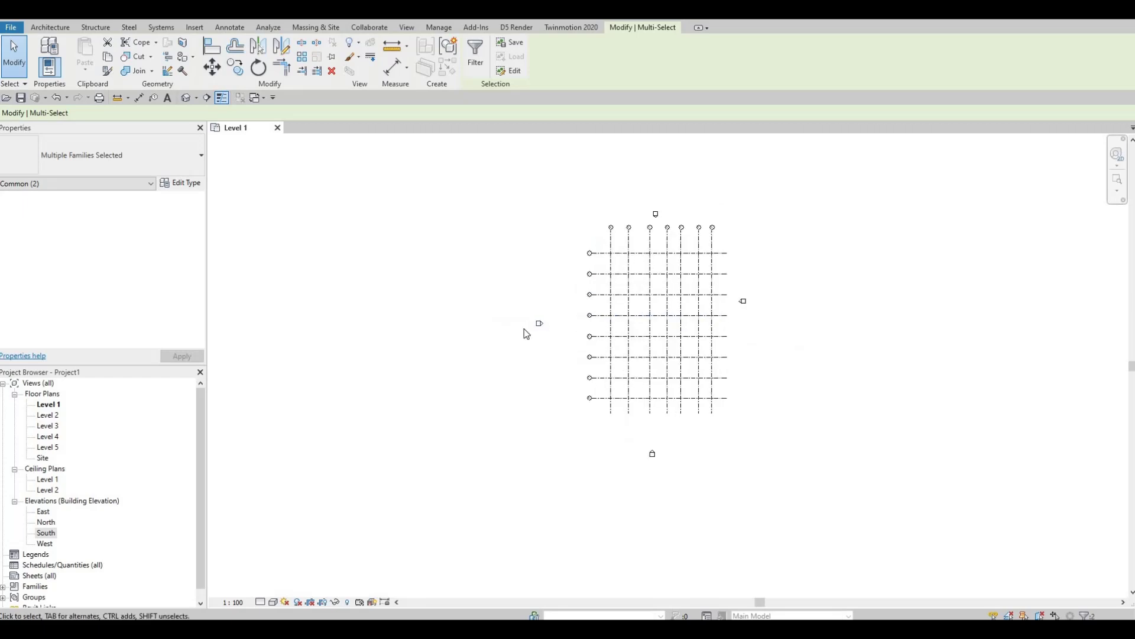
Move the complete east elevation marker farther out from the ends of the horizontal grids
scroll(528, 331, up, 2)
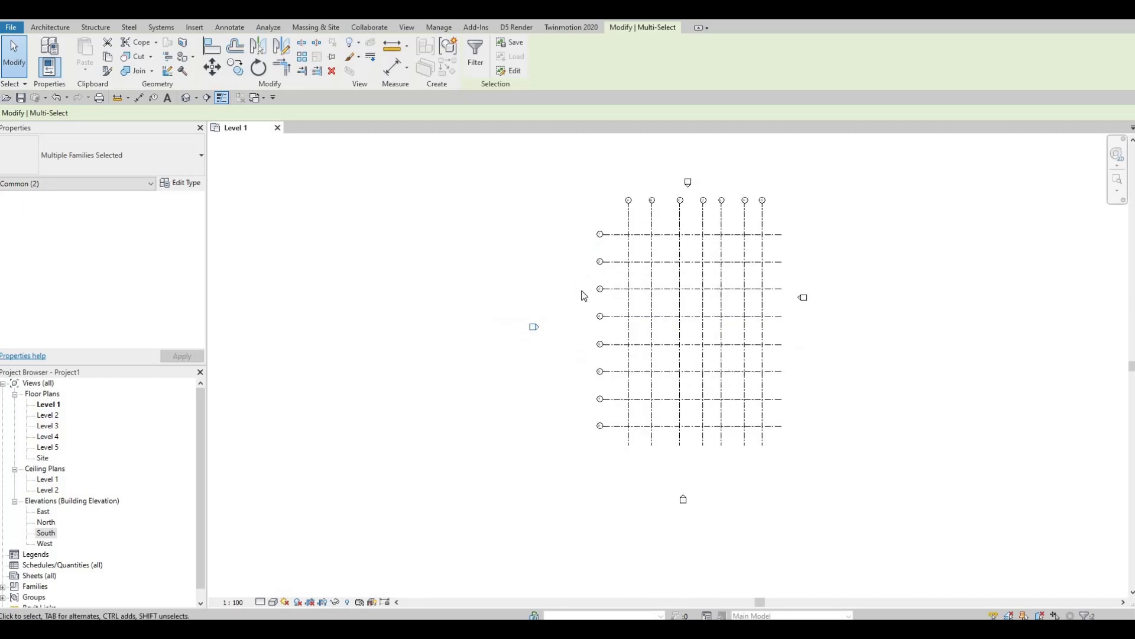
scroll(577, 347, up, 2)
scroll(609, 363, down, 2)
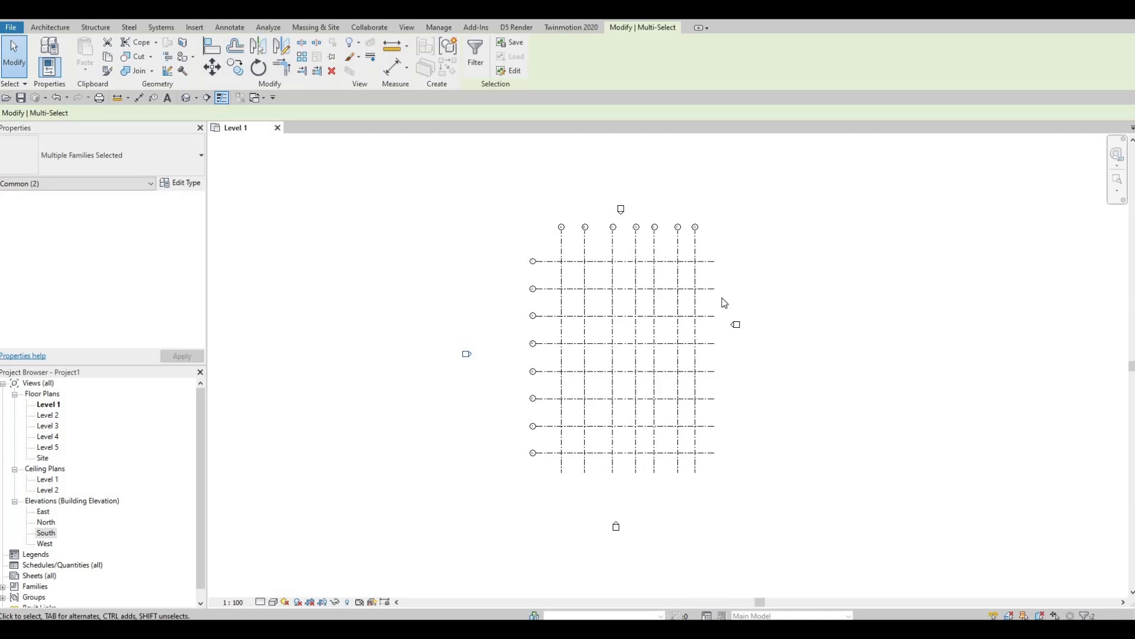
mouse_move(768, 347)
mouse_down()
mouse_move(722, 296)
mouse_move(764, 353)
mouse_move(740, 352)
mouse_up()
middle_drag(567, 370, 603, 351)
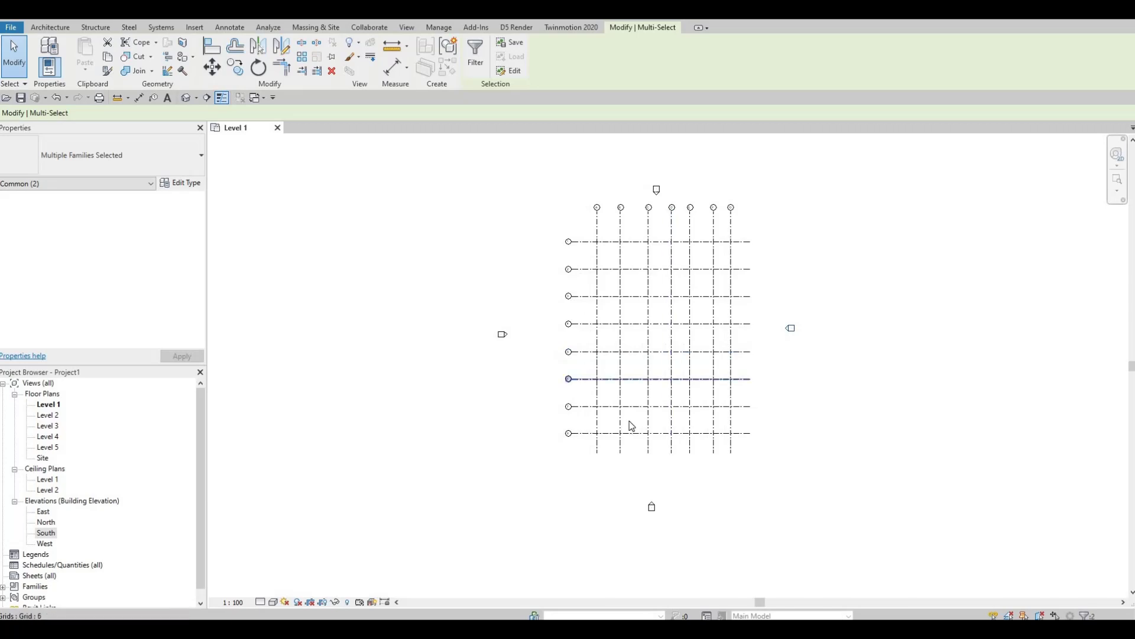
middle_drag(628, 471, 628, 444)
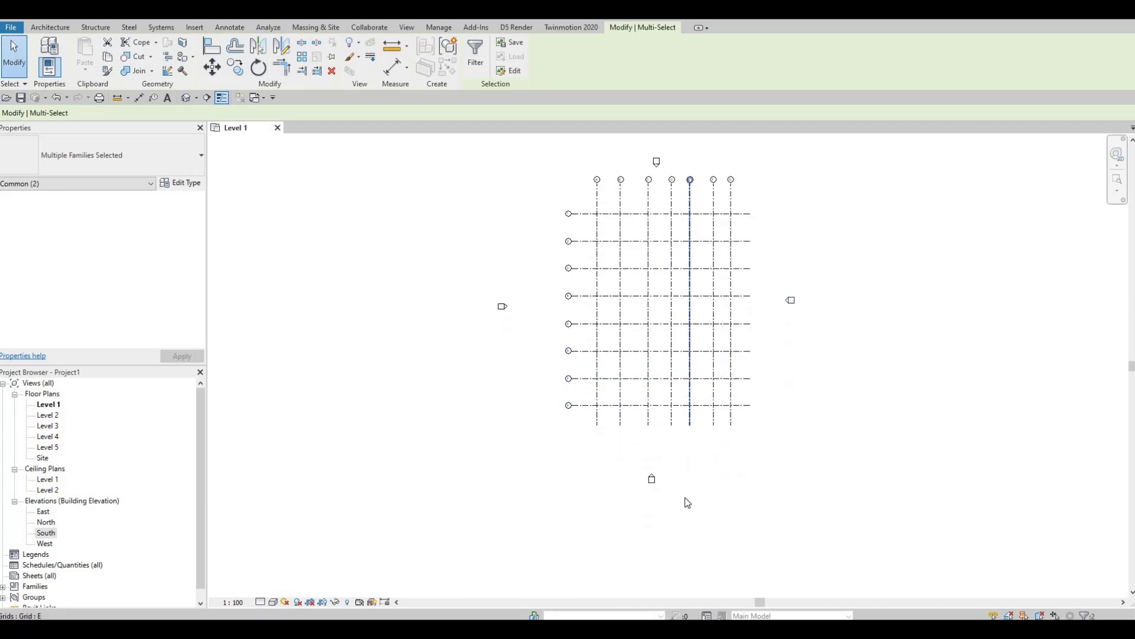
Move the south elevation marker slightly closer to the grid and the north marker farther above the lettered bubbles
key(Escape)
click(653, 478)
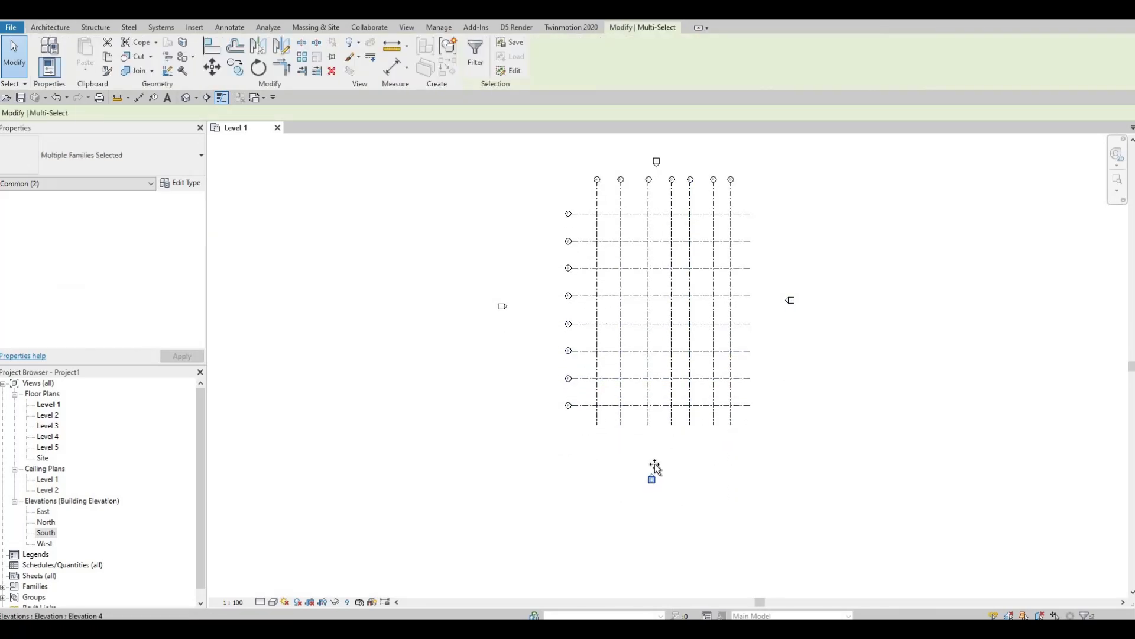
drag(655, 464, 654, 451)
middle_drag(638, 199, 635, 380)
mouse_move(629, 305)
mouse_down()
mouse_move(655, 322)
mouse_move(659, 350)
mouse_move(661, 302)
mouse_move(631, 333)
mouse_up()
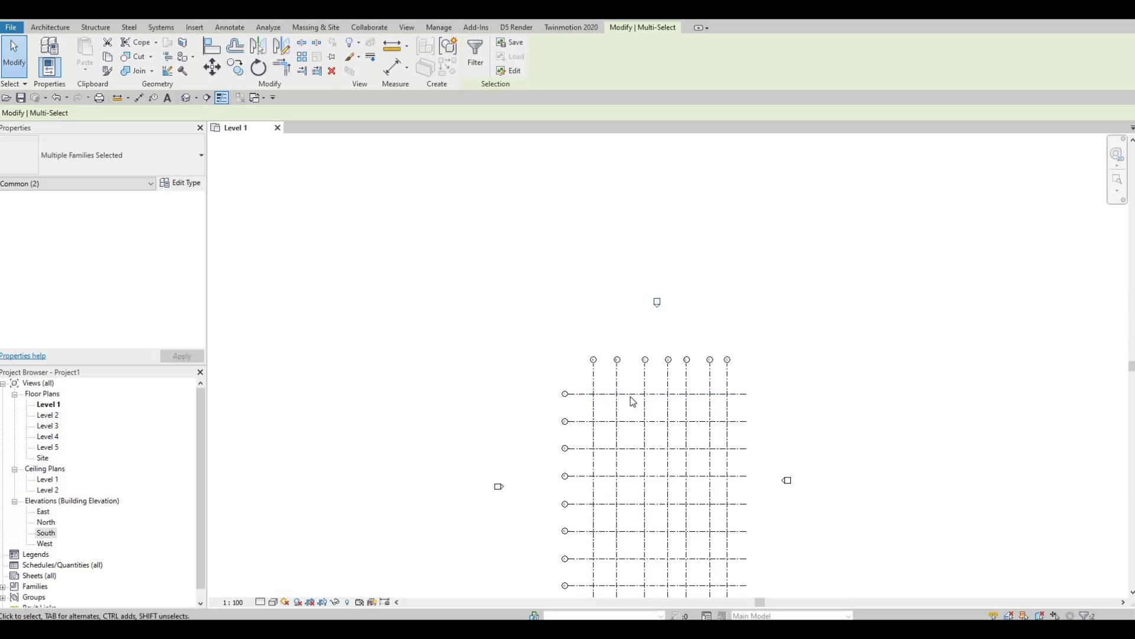
middle_drag(626, 371, 629, 277)
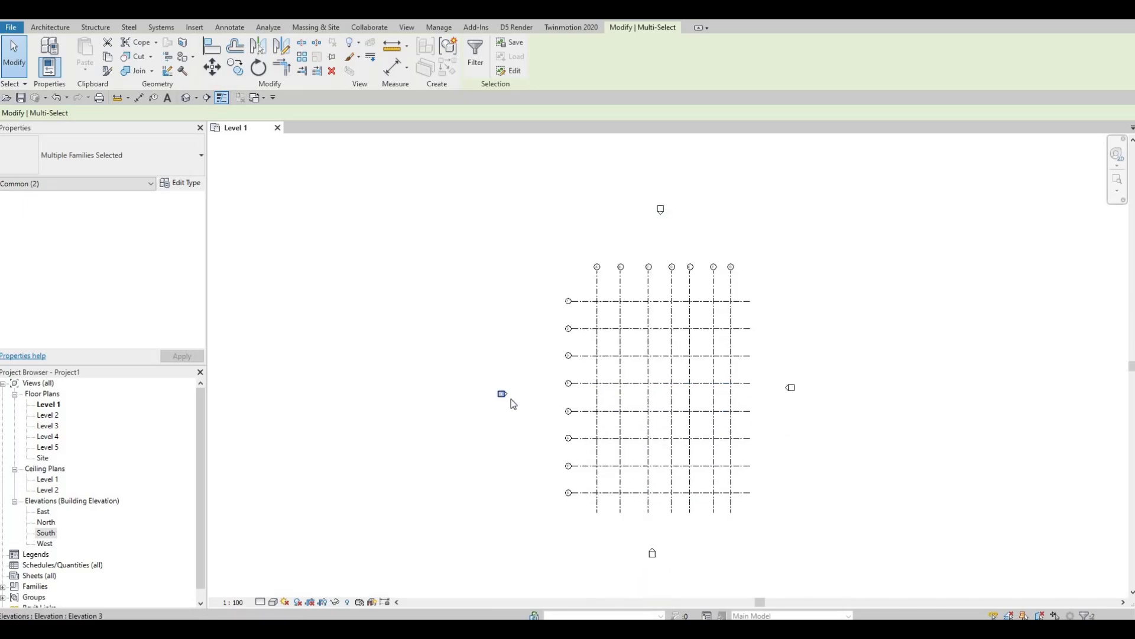
Open the West elevation view from its marker in the plan
scroll(510, 400, up, 5)
double_click(511, 399)
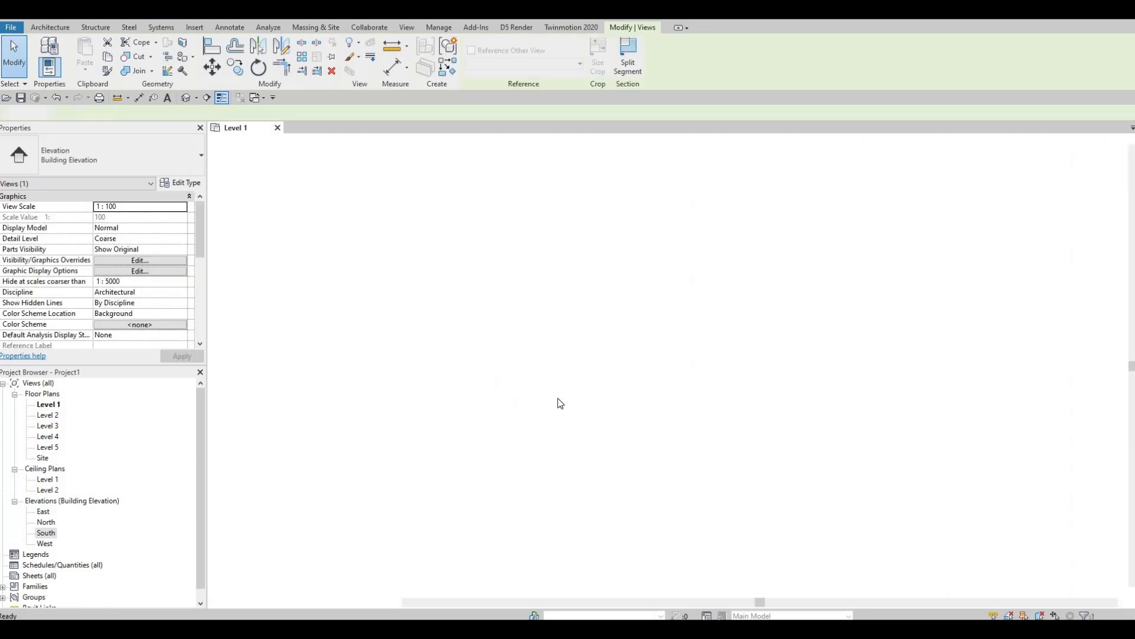
scroll(614, 393, down, 3)
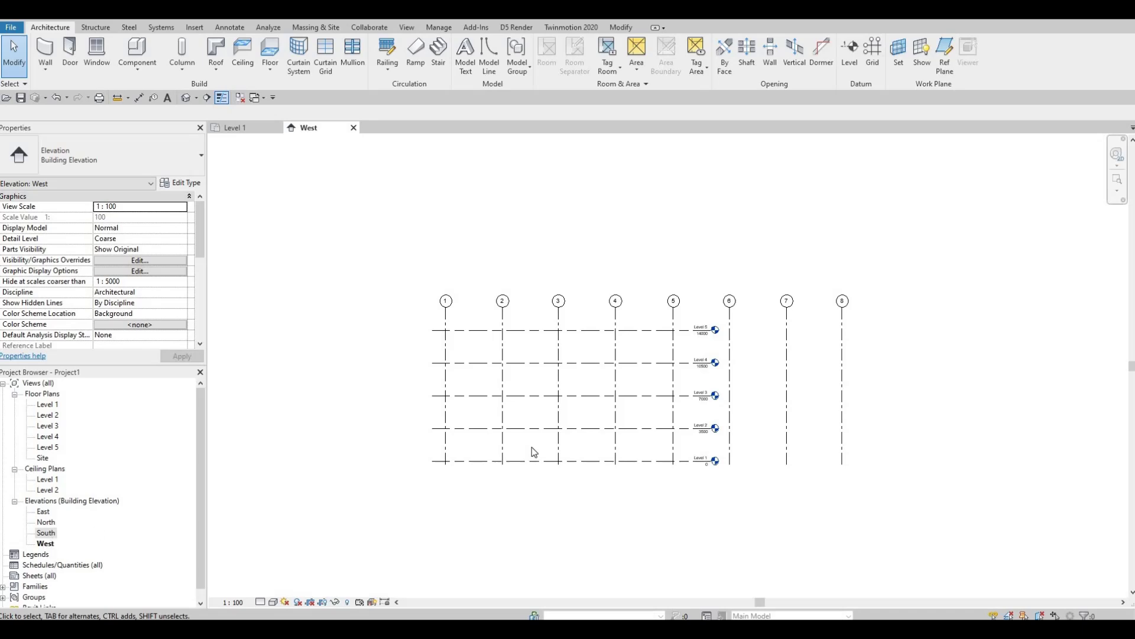
Extend the aligned lines of Levels 1 to 5 so their heads sit past grid 8 and their other ends reach farther beyond grid 1
click(749, 332)
scroll(747, 328, up, 3)
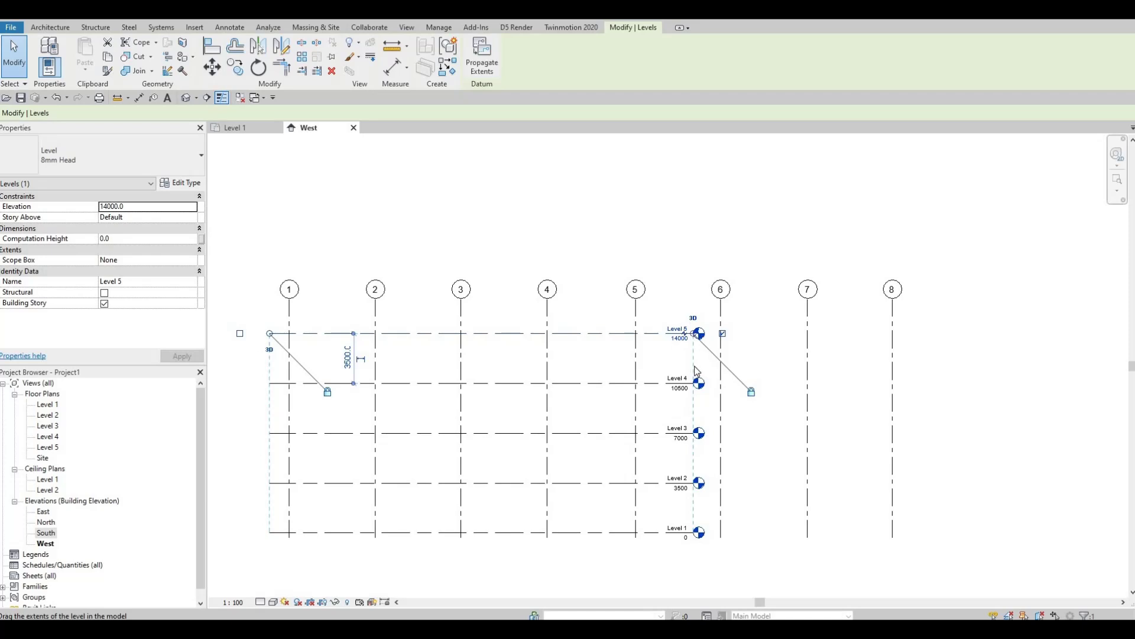
scroll(694, 356, up, 2)
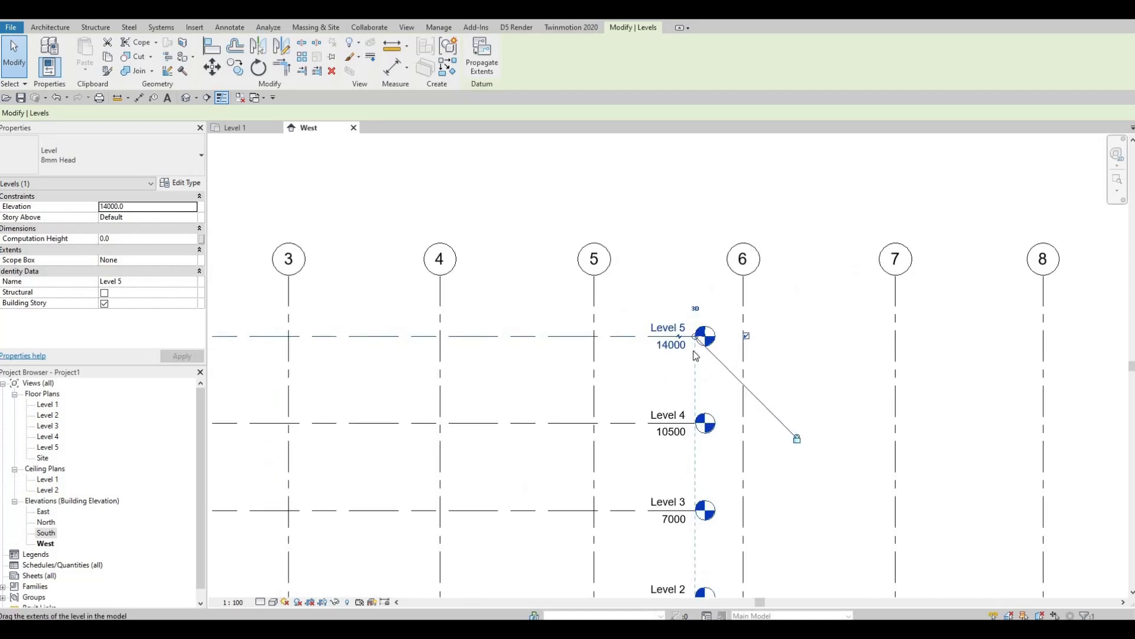
middle_drag(693, 377, 688, 362)
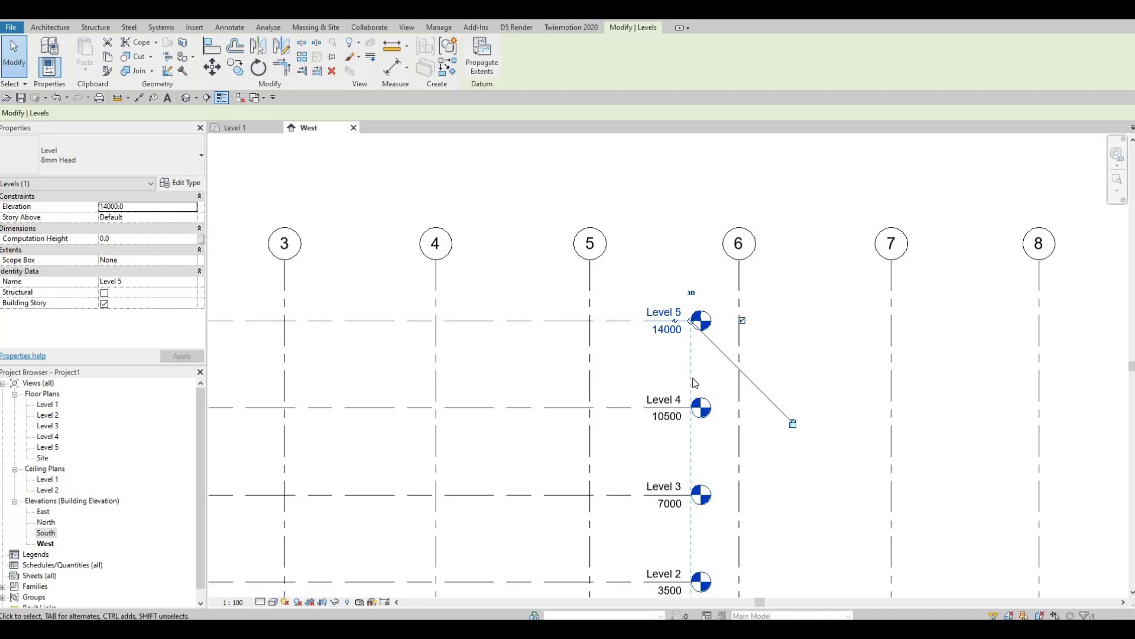
scroll(653, 324, down, 2)
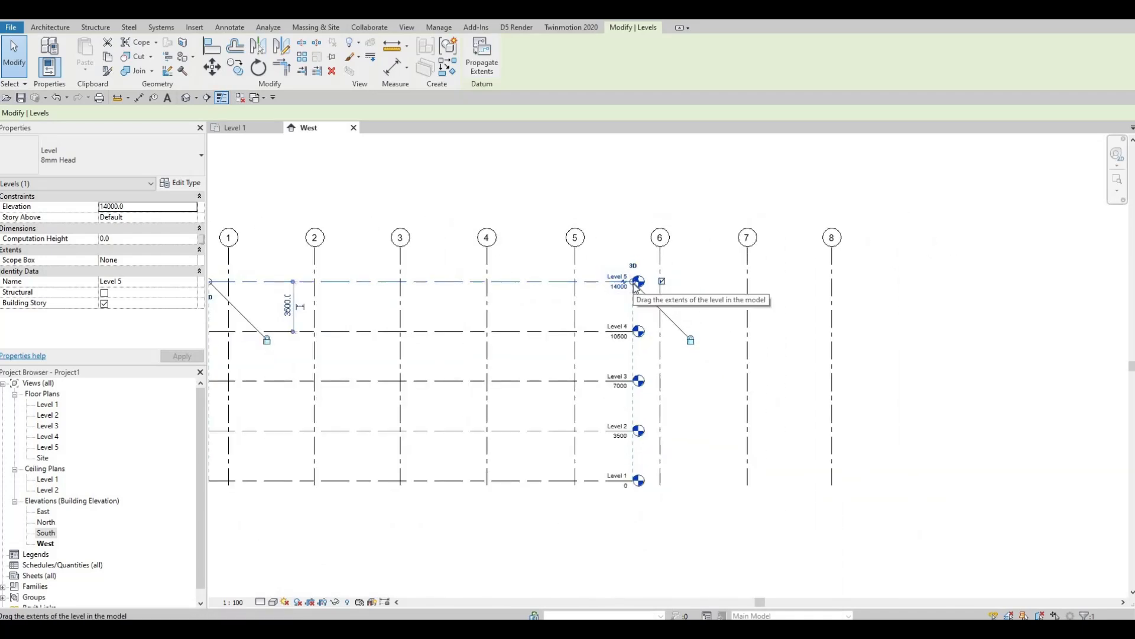
drag(636, 287, 975, 327)
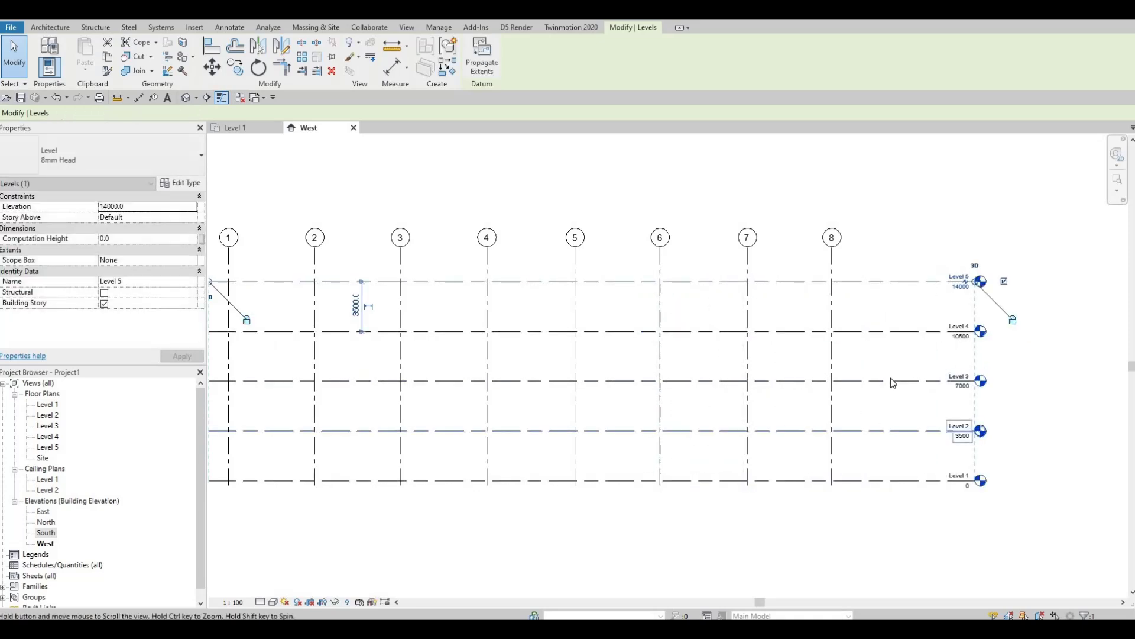
scroll(892, 382, down, 1)
drag(406, 265, 378, 267)
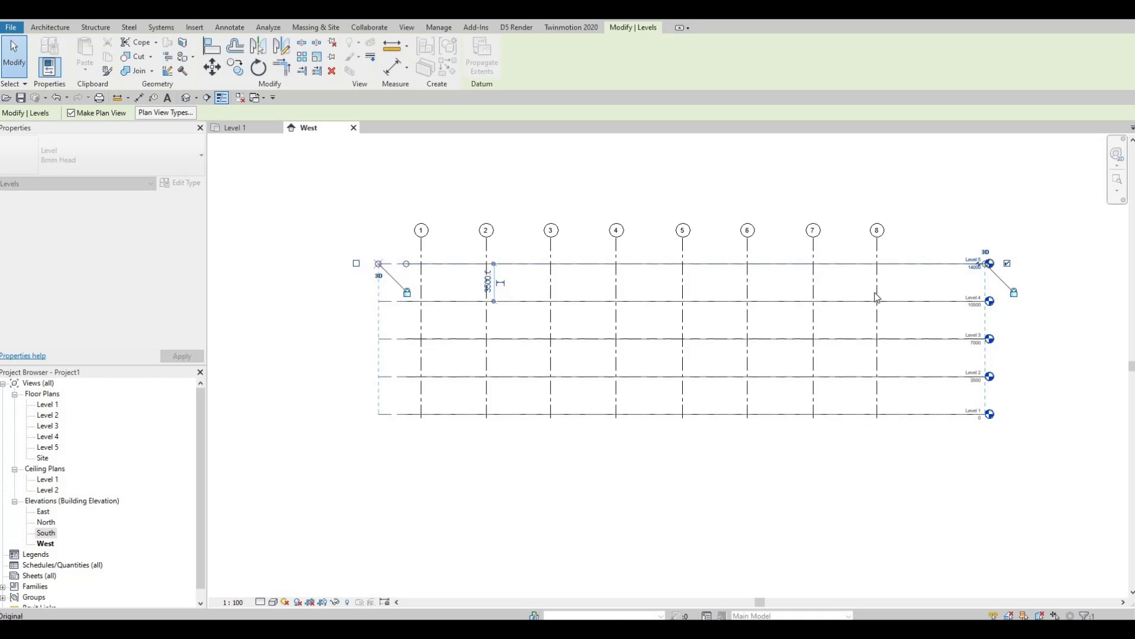
Return to the Level 1 floor plan at the lettered grid bubbles A to G
click(236, 128)
scroll(469, 341, down, 5)
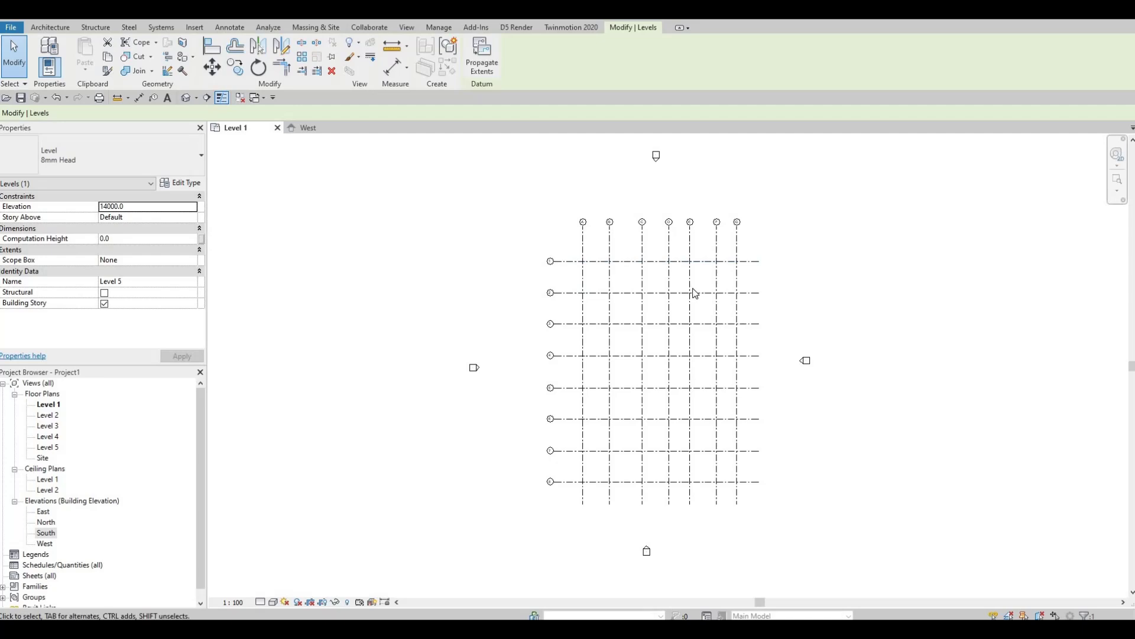
middle_drag(680, 244, 566, 261)
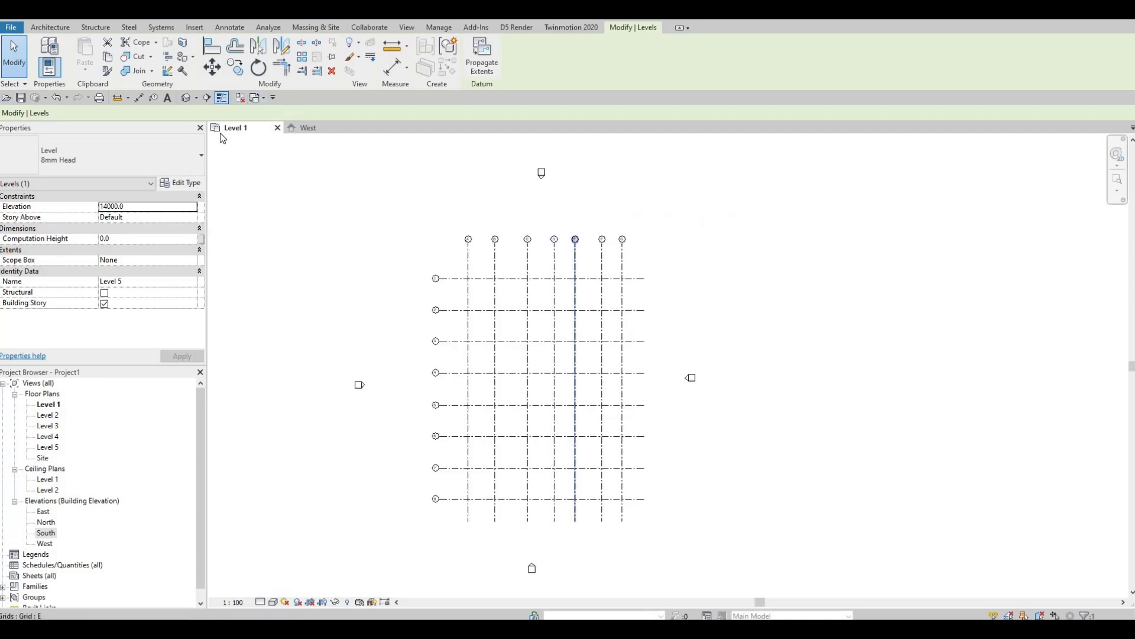
scroll(538, 185, up, 2)
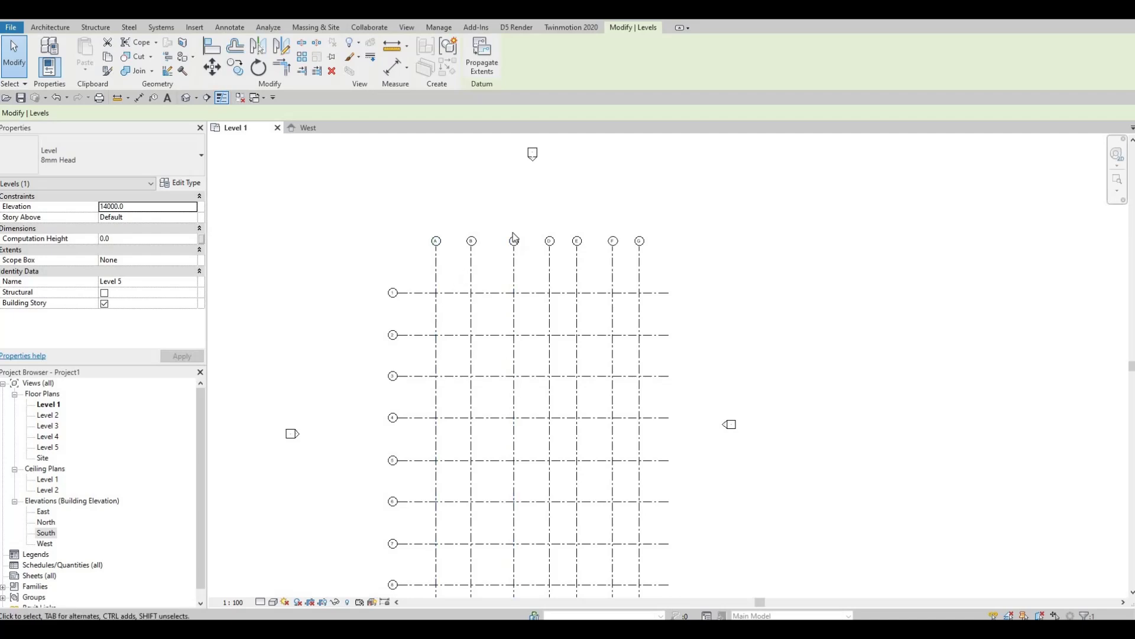
scroll(489, 234, up, 3)
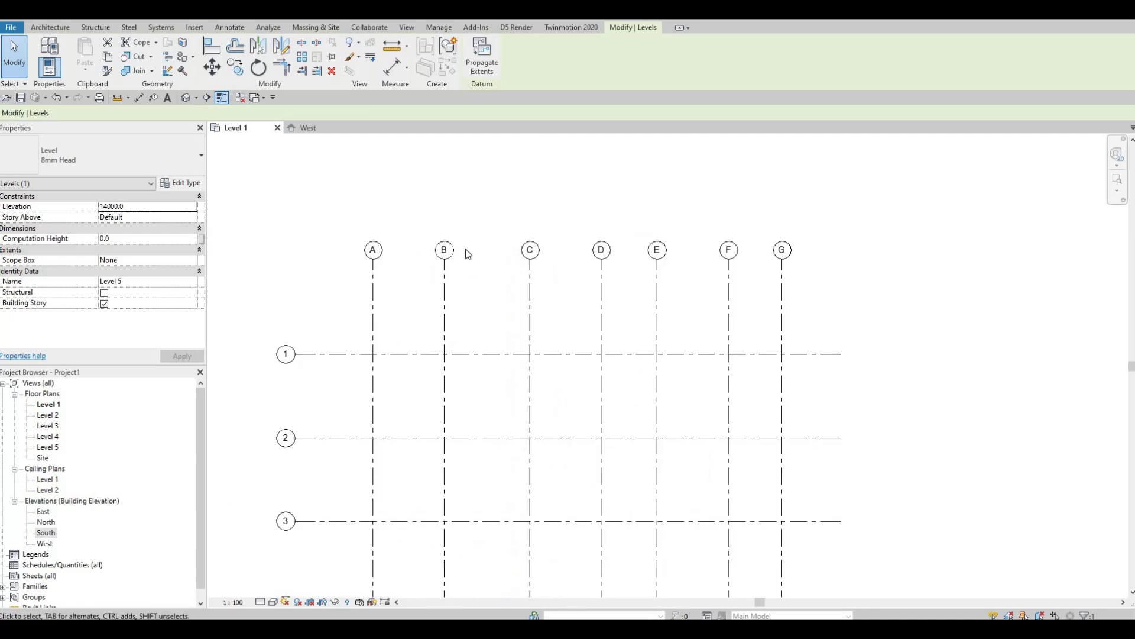
scroll(469, 254, up, 2)
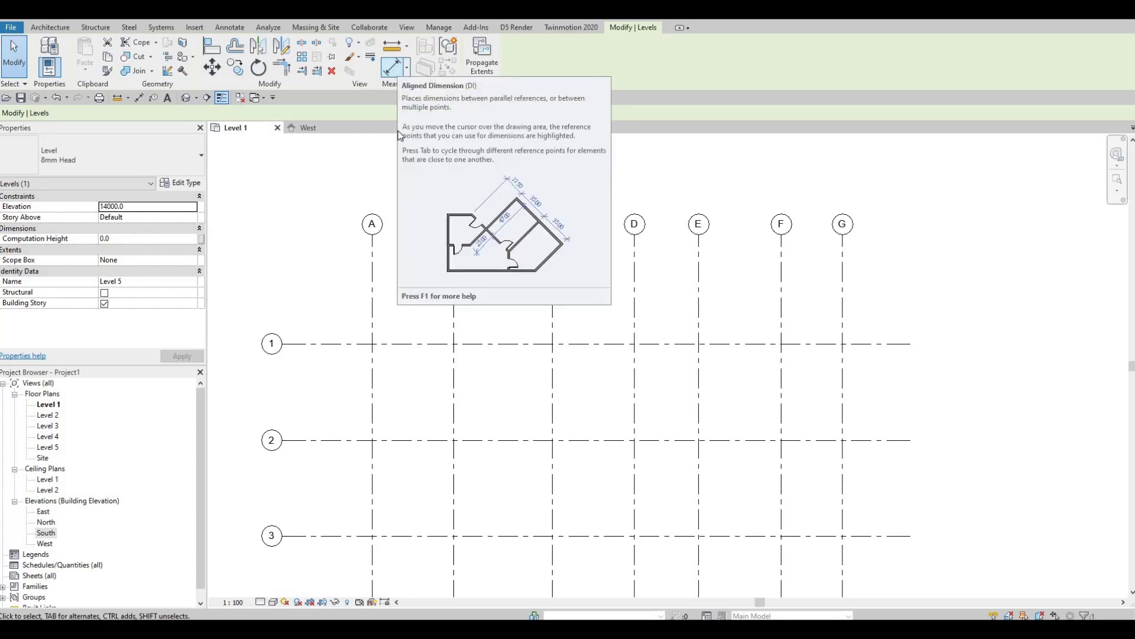
Add a continuous aligned dimension string across vertical grids A to G, placed between grid 1 and the lettered bubbles
click(392, 67)
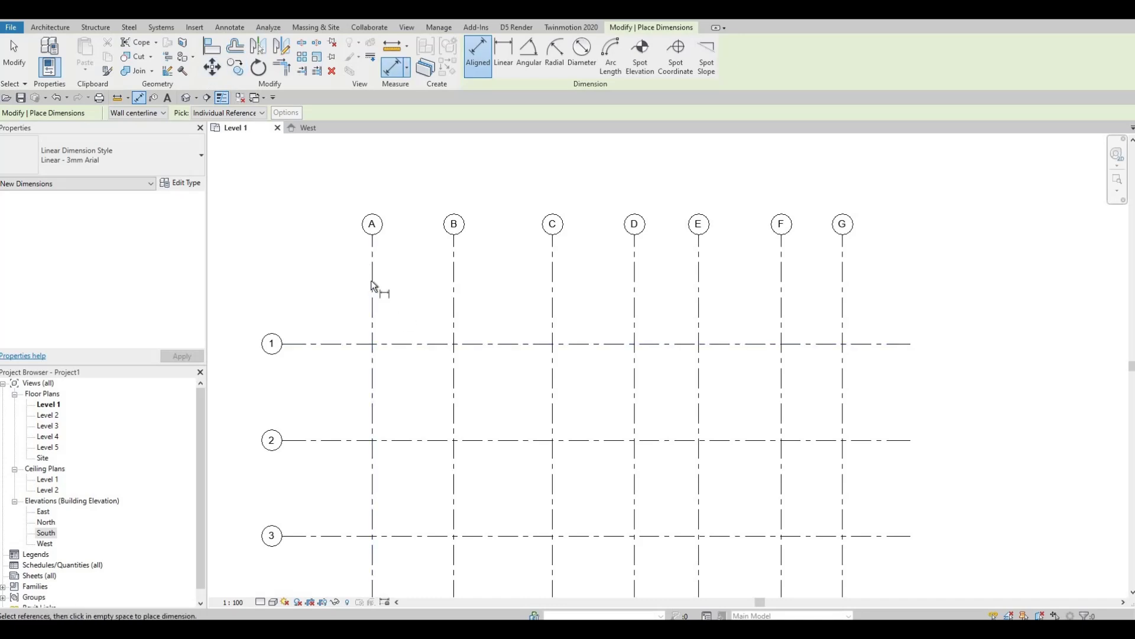
click(455, 289)
click(456, 290)
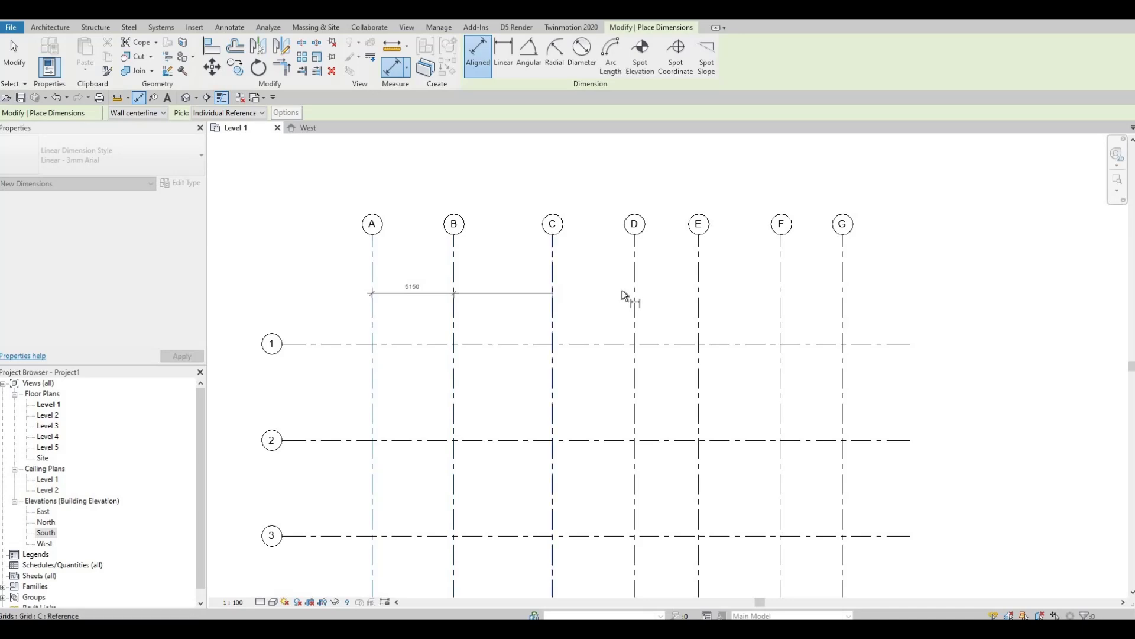
click(553, 291)
scroll(586, 288, up, 2)
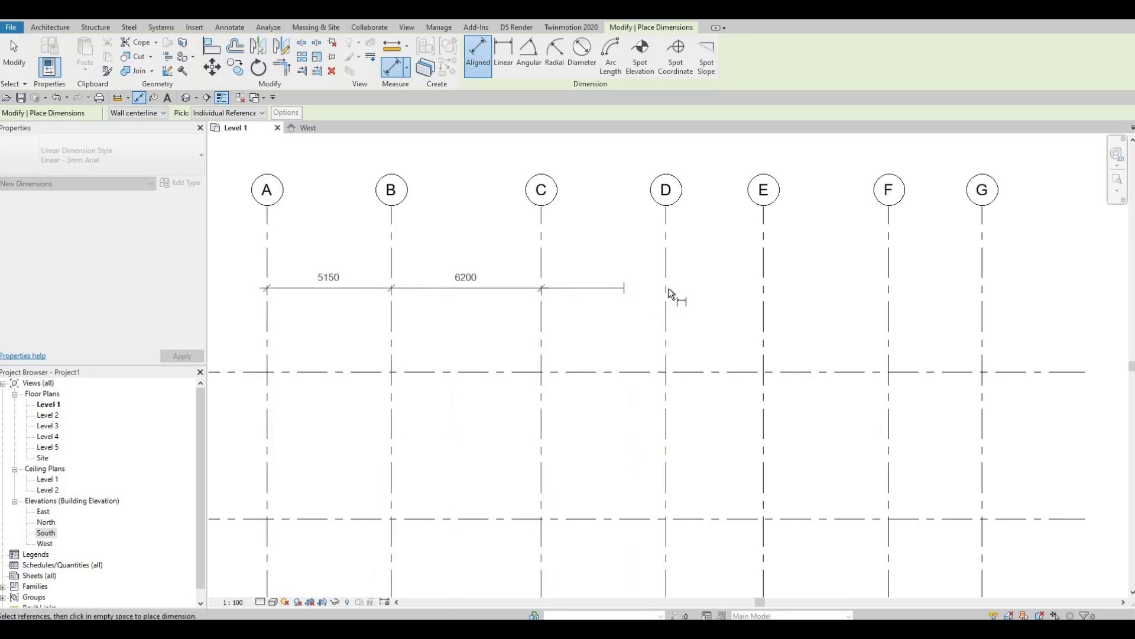
click(674, 289)
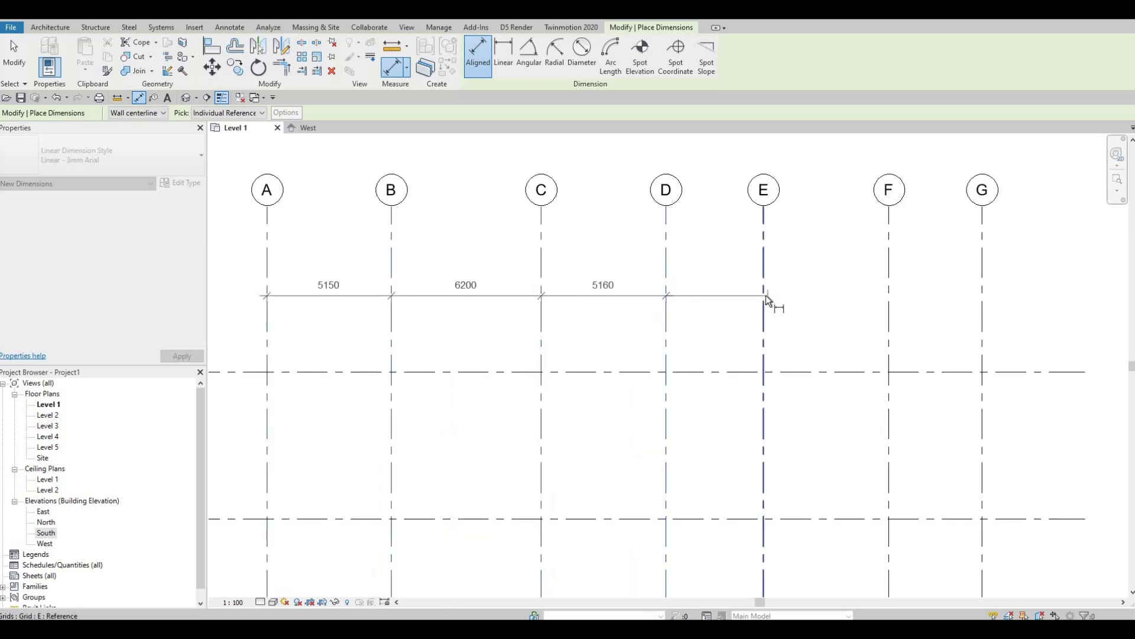
click(765, 299)
click(890, 299)
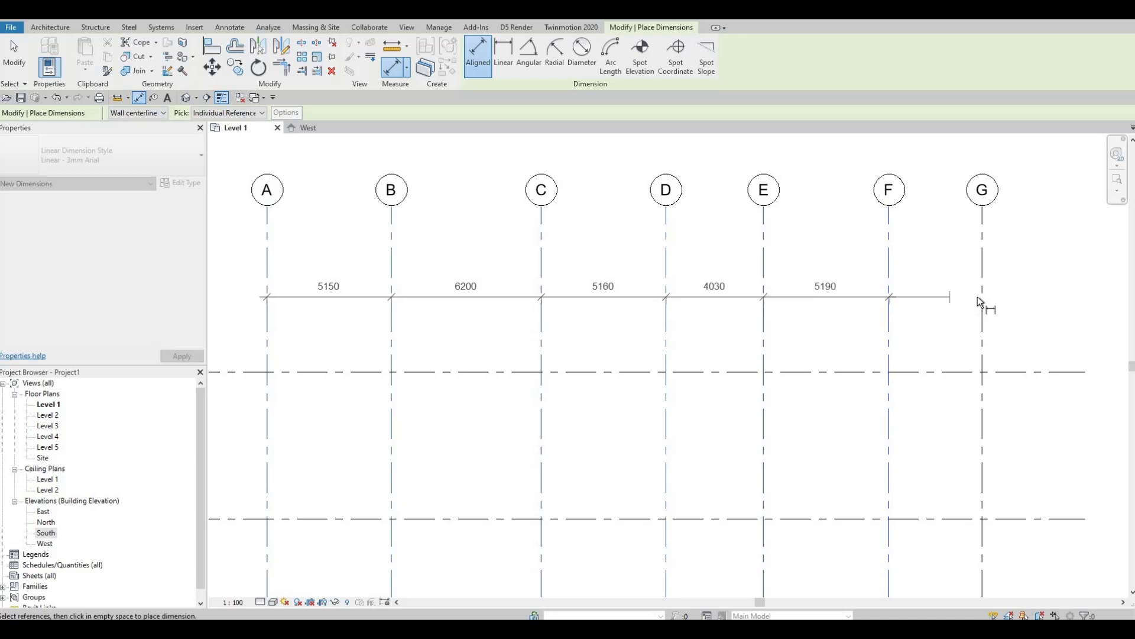
click(1007, 290)
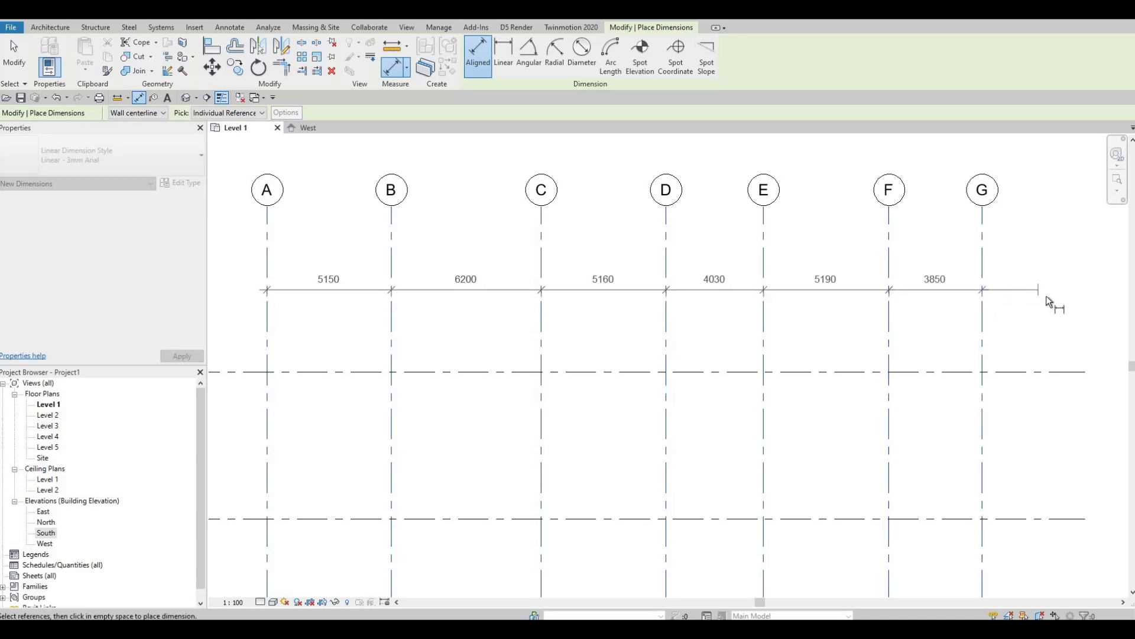
click(621, 308)
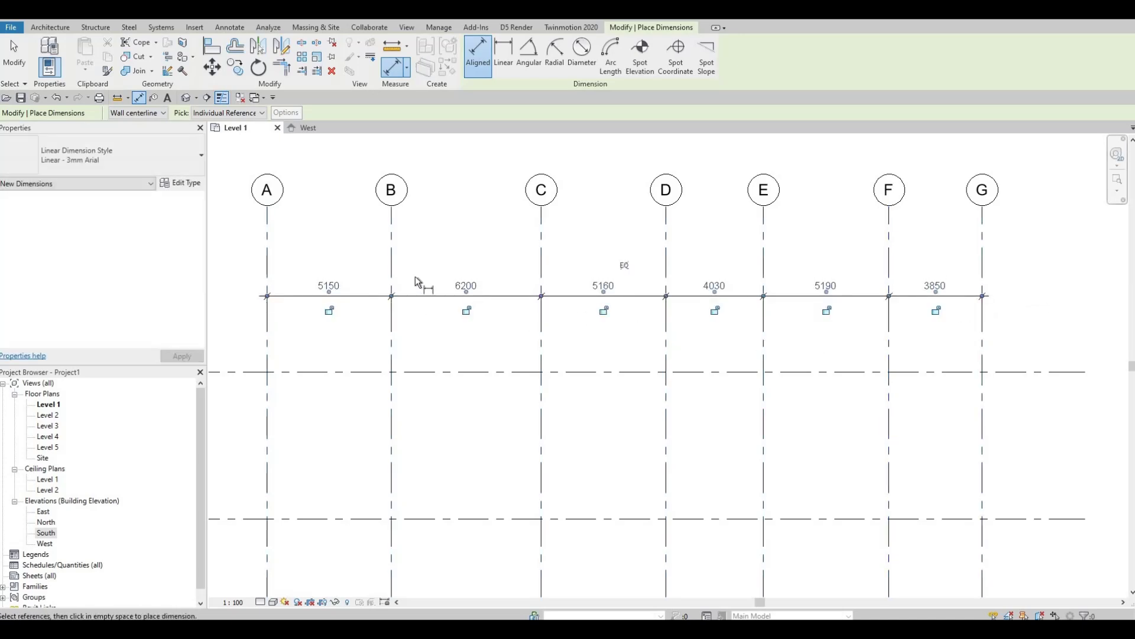
Add an overall aligned dimension from grid A to grid G, between the spacing dimensions and the lettered bubbles
click(267, 251)
click(981, 251)
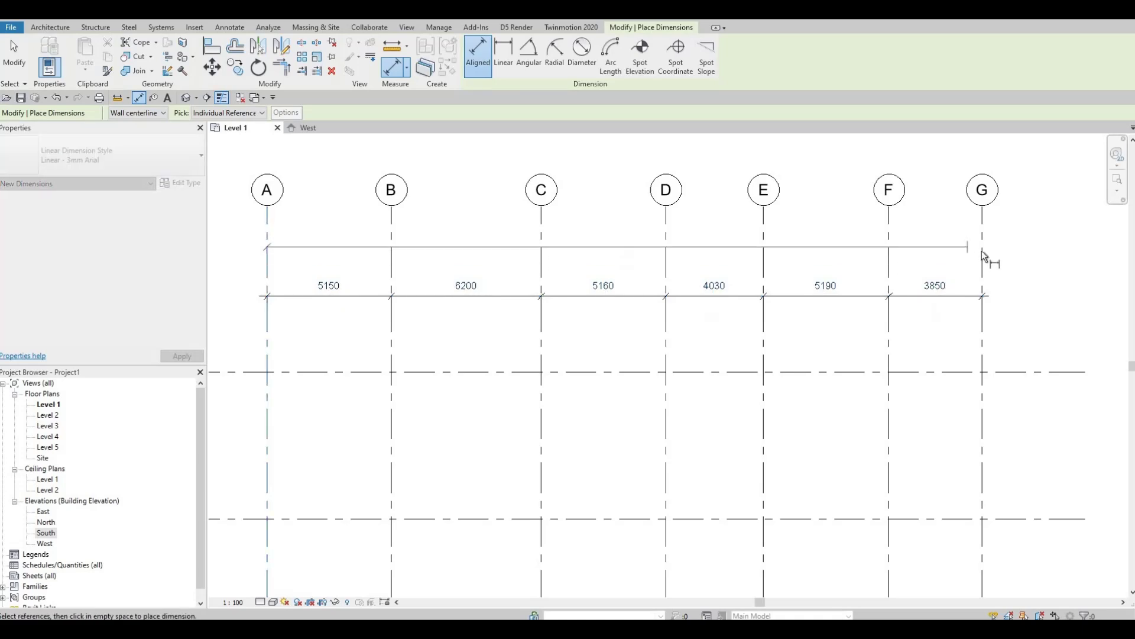
click(1017, 250)
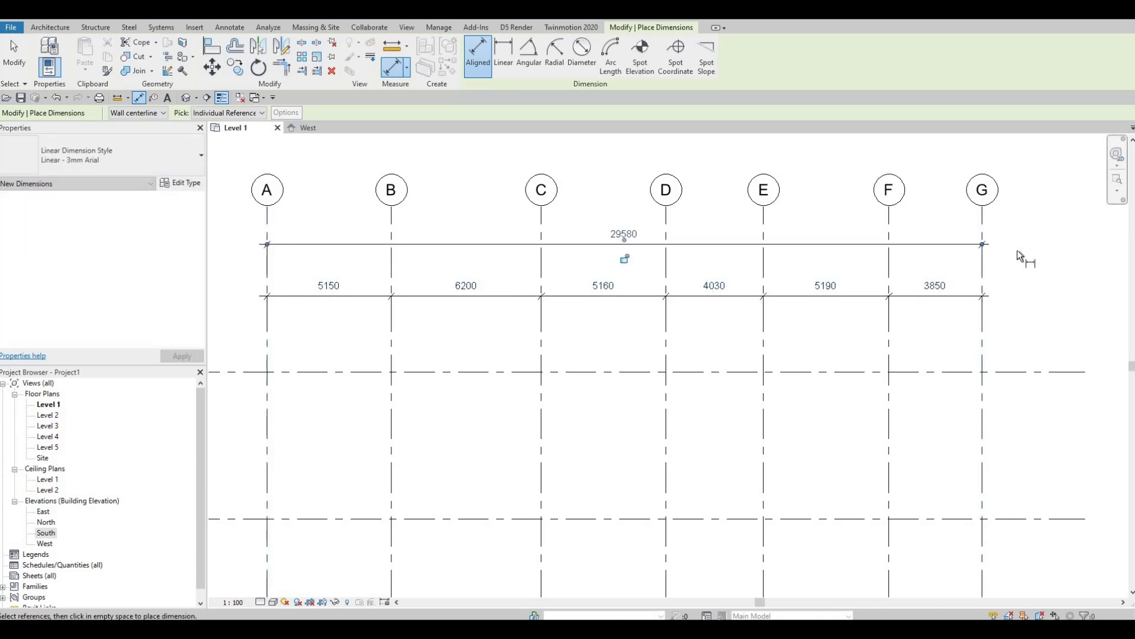
Add a continuous aligned dimension string across horizontal grids 1 to 8, placed between grid A and the numbered bubbles
middle_drag(489, 273, 515, 248)
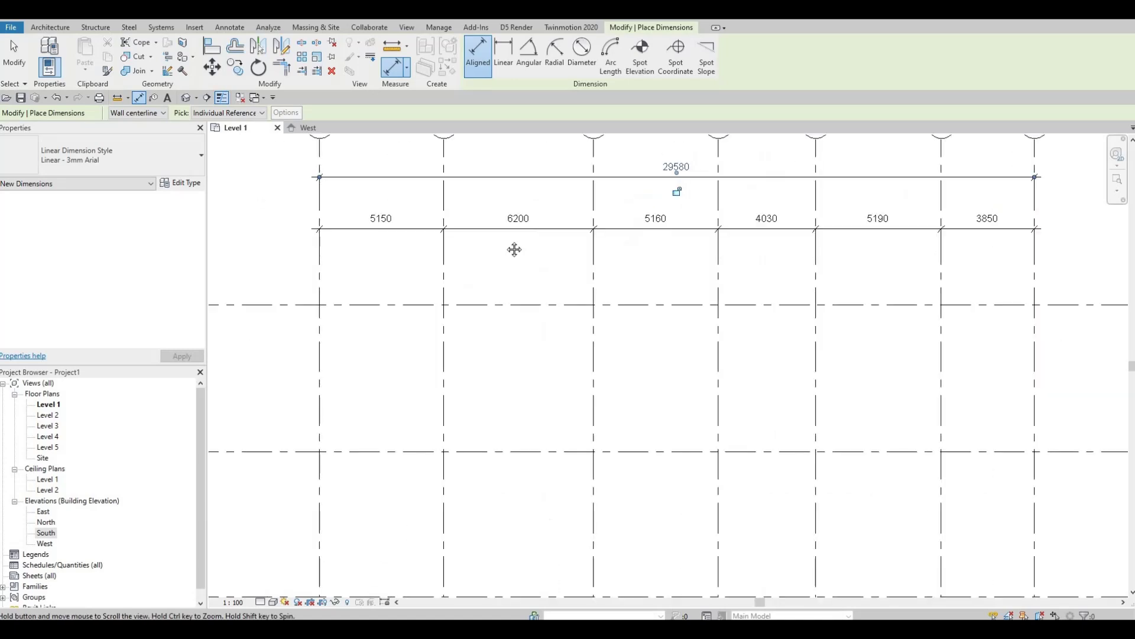
scroll(455, 235, down, 3)
click(455, 224)
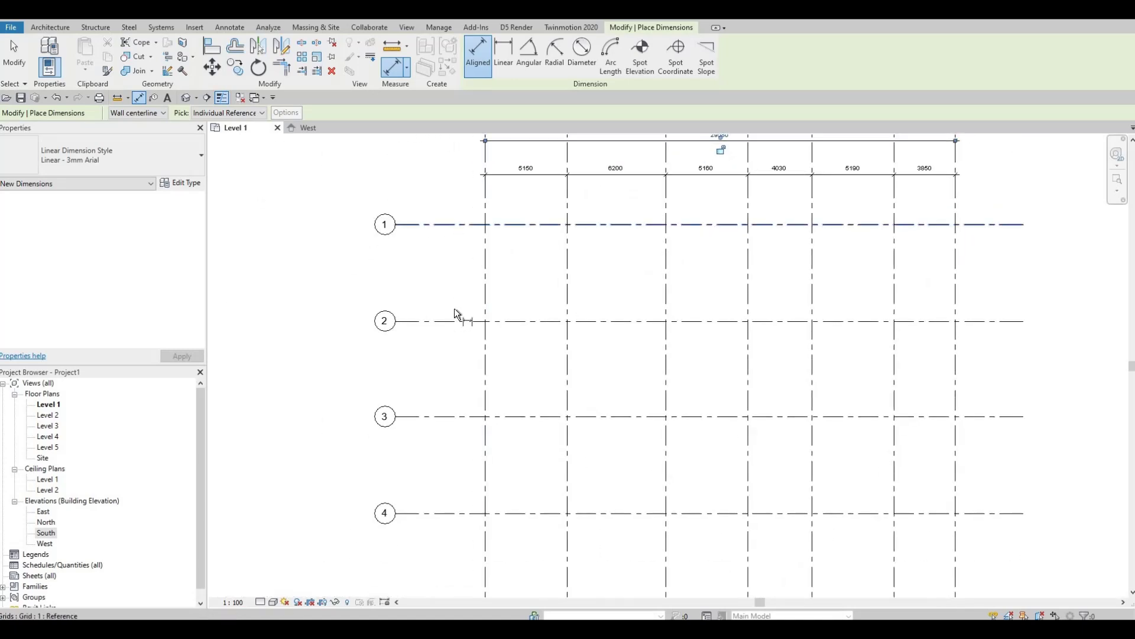
click(459, 320)
click(463, 417)
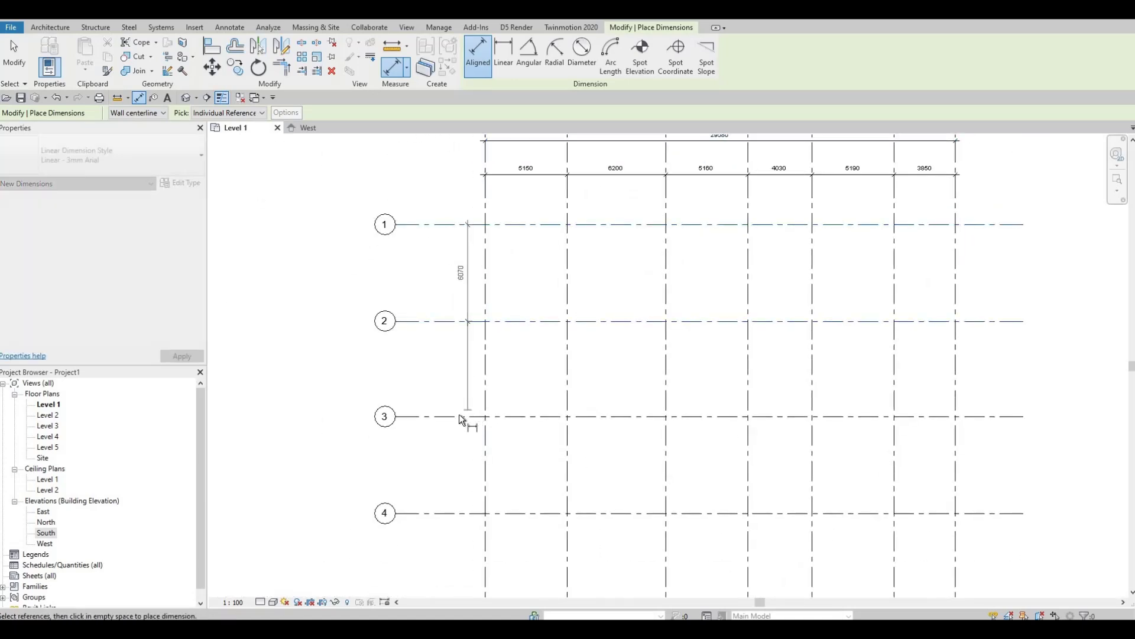
ctrl+scroll(449, 373, down, 4)
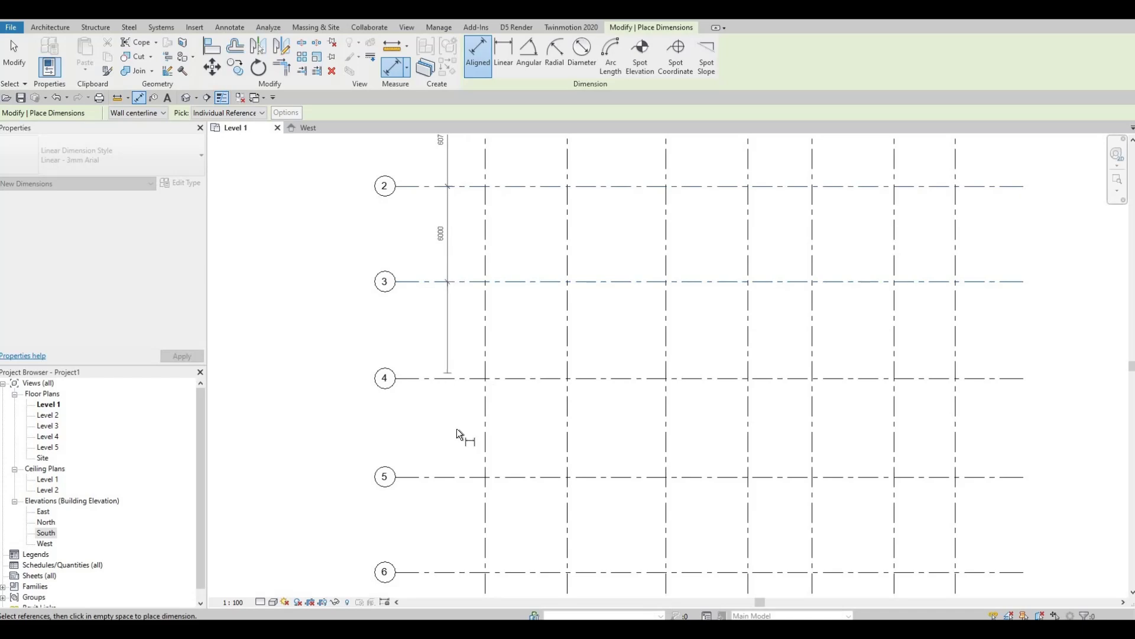
click(462, 377)
ctrl+scroll(467, 378, down, 4)
click(455, 465)
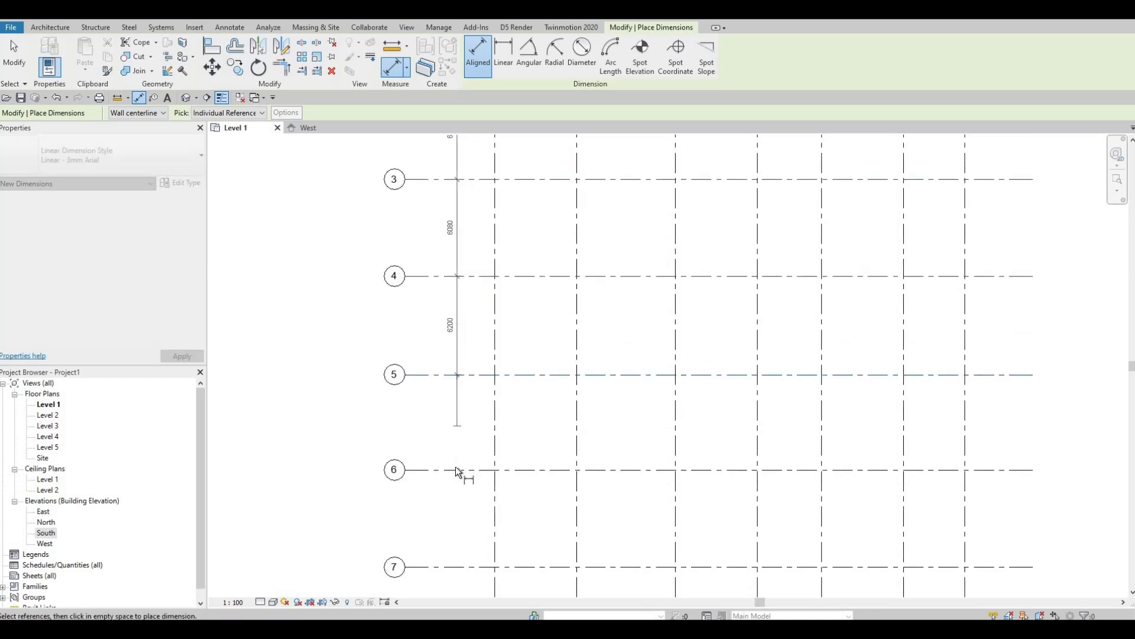
ctrl+scroll(476, 337, down, 4)
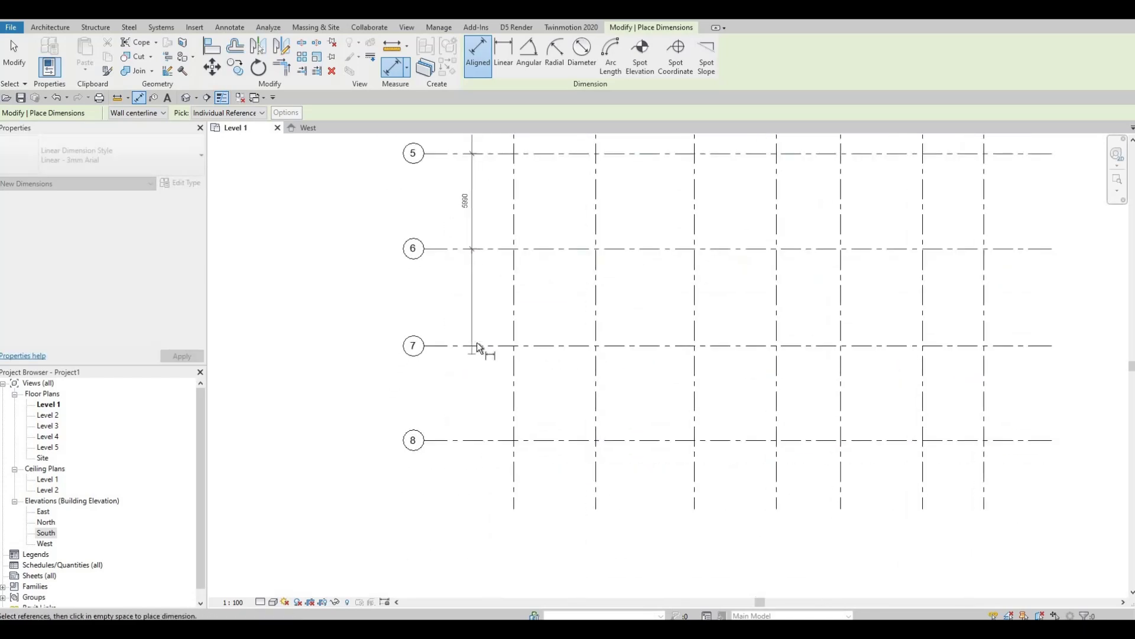
click(477, 345)
click(477, 439)
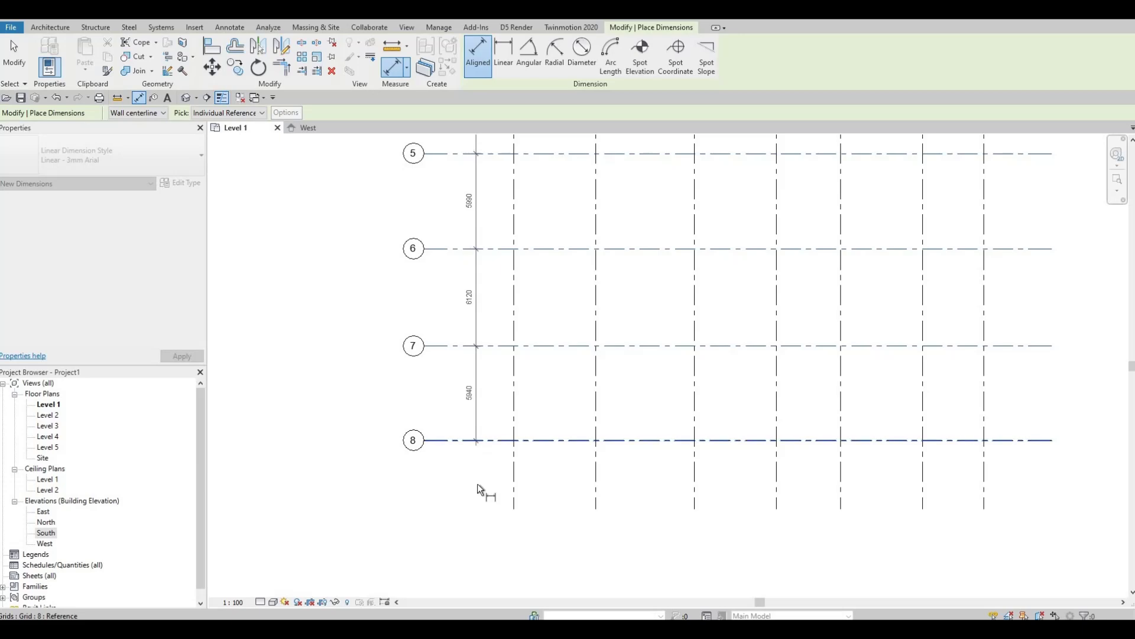
Add an overall aligned dimension between grids 8 and 1, outside the spacing dimensions, and end the dimension command
click(445, 442)
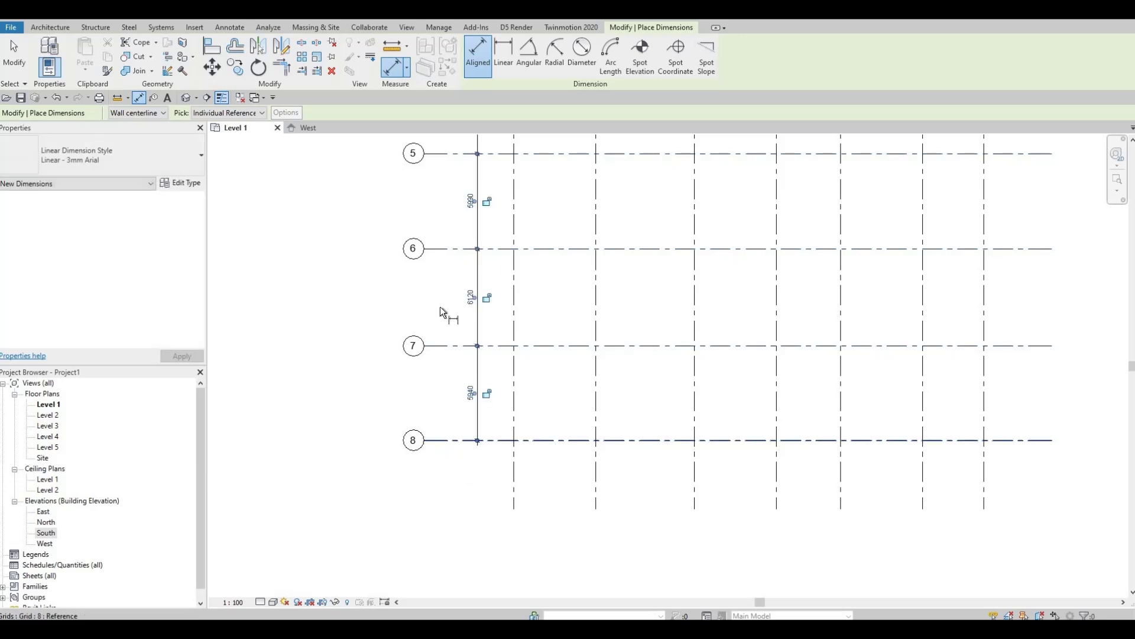
ctrl+scroll(437, 248, up, 5)
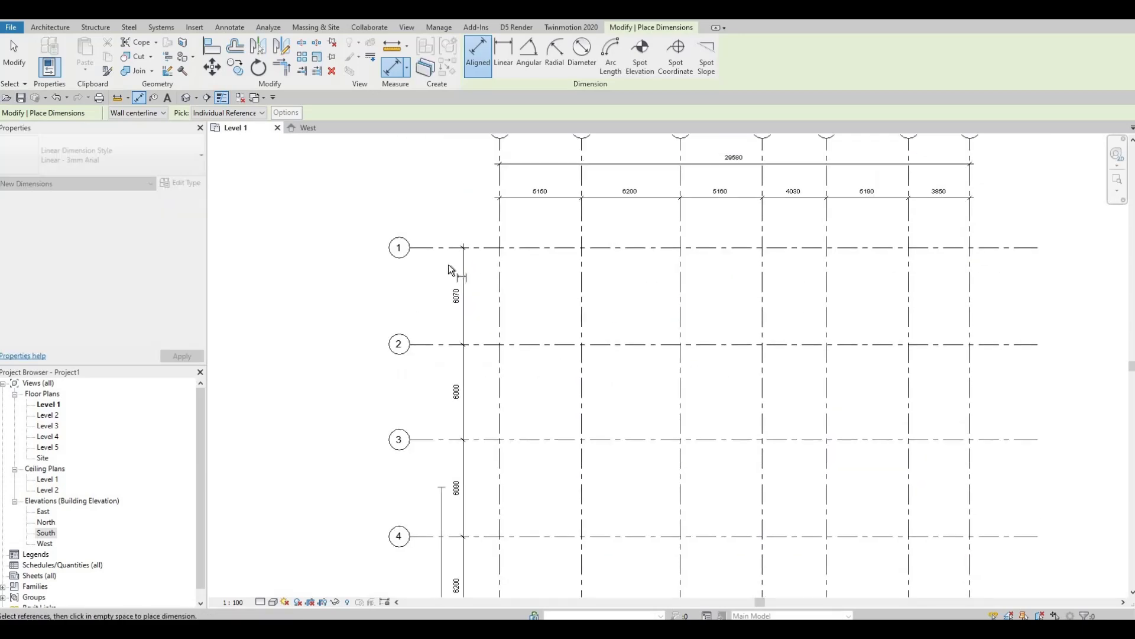
scroll(450, 260, up, 2)
click(451, 261)
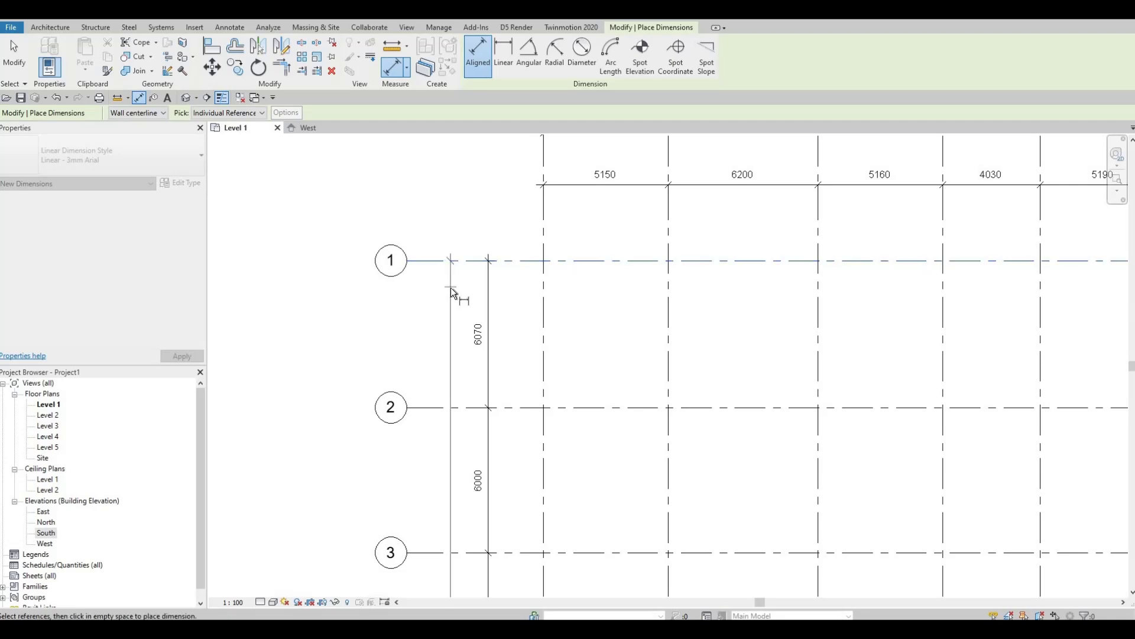
scroll(520, 349, down, 2)
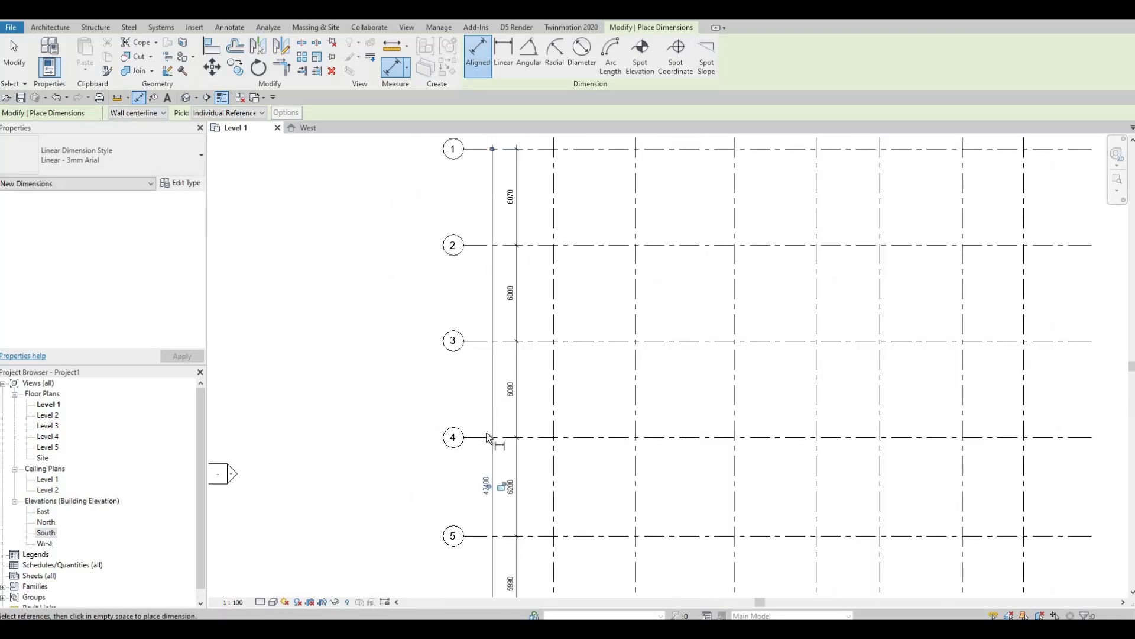
ctrl+scroll(499, 459, down, 1)
scroll(500, 460, up, 2)
scroll(501, 460, up, 2)
key(Escape)
key(Escape)
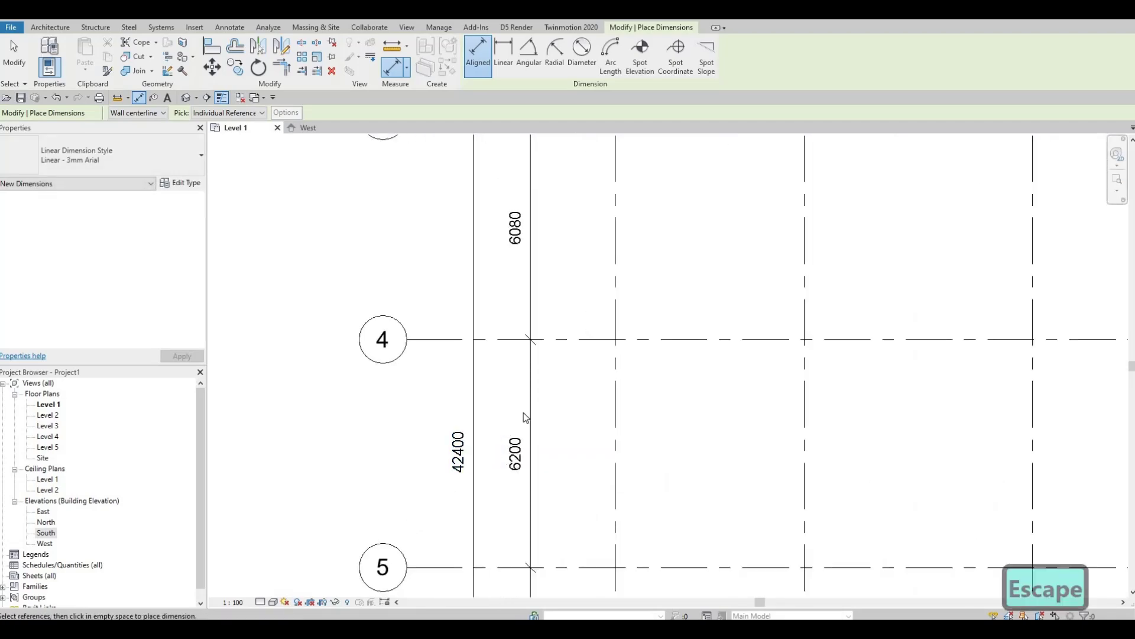
Examine the spacing and overall dimensions along the numbered and lettered grids in the Level 1 plan
scroll(524, 406, down, 3)
scroll(528, 320, up, 2)
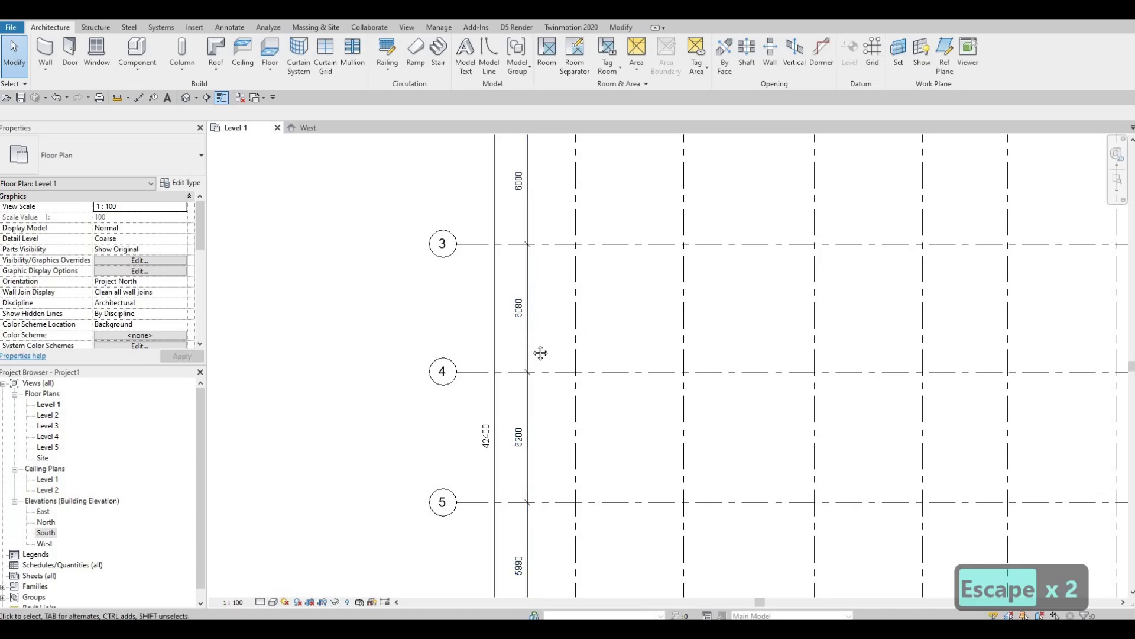
middle_drag(516, 348, 517, 357)
scroll(509, 391, down, 1)
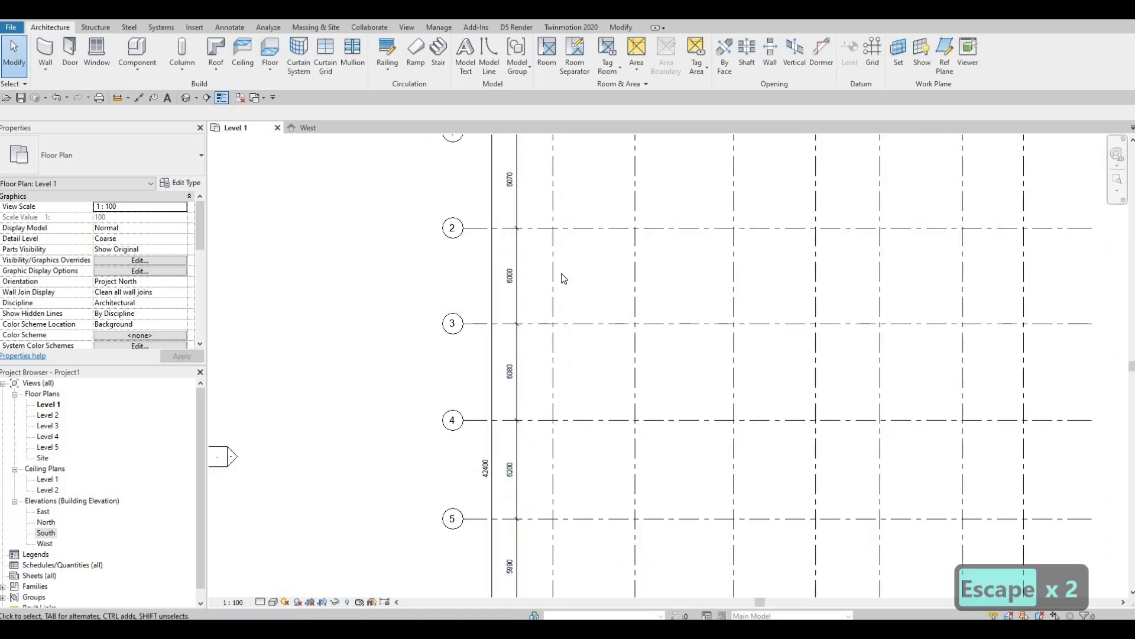
middle_drag(512, 237, 587, 375)
scroll(558, 233, up, 1)
middle_drag(609, 251, 598, 353)
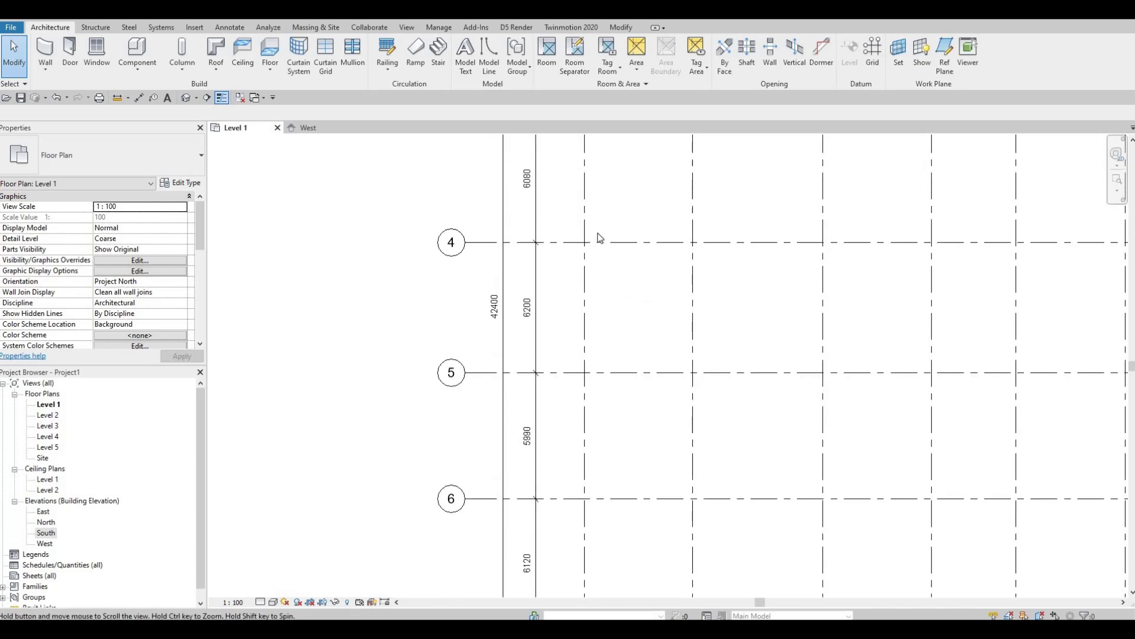
middle_drag(598, 236, 607, 266)
middle_drag(582, 368, 591, 228)
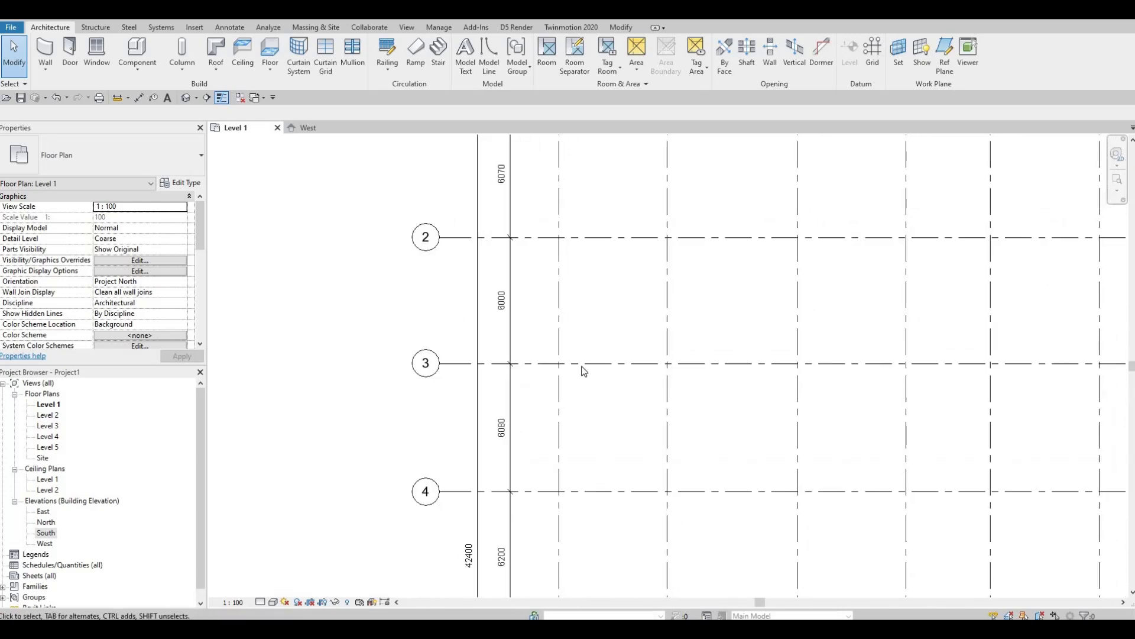
middle_drag(583, 370, 583, 296)
middle_drag(438, 356, 276, 438)
middle_drag(415, 338, 398, 341)
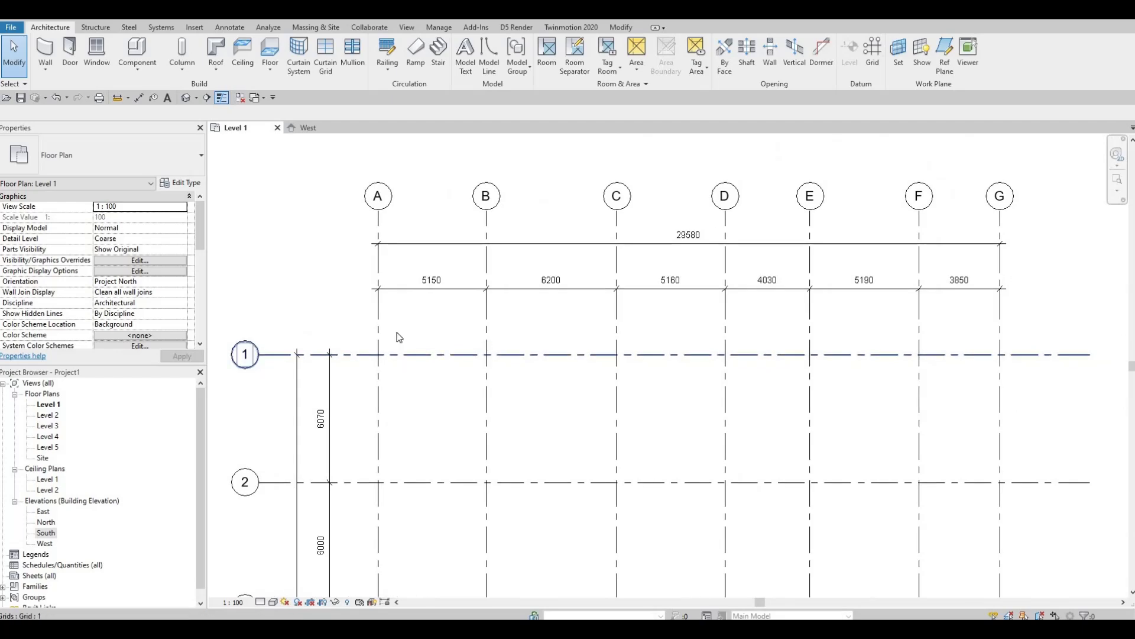
middle_drag(476, 258, 482, 243)
scroll(482, 243, down, 3)
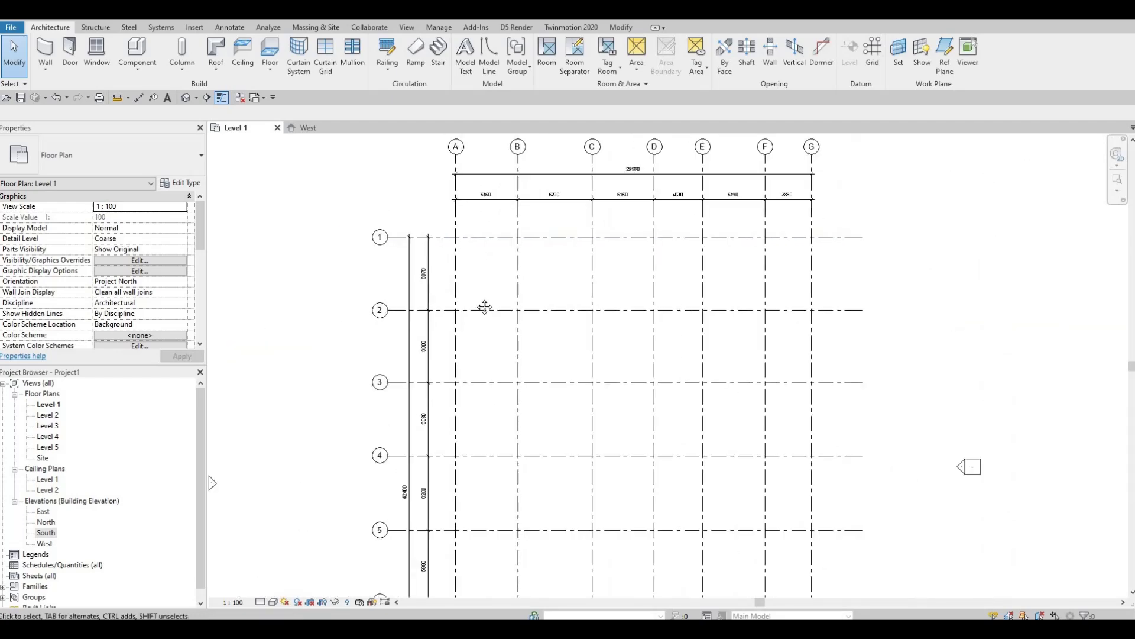
scroll(425, 317, up, 3)
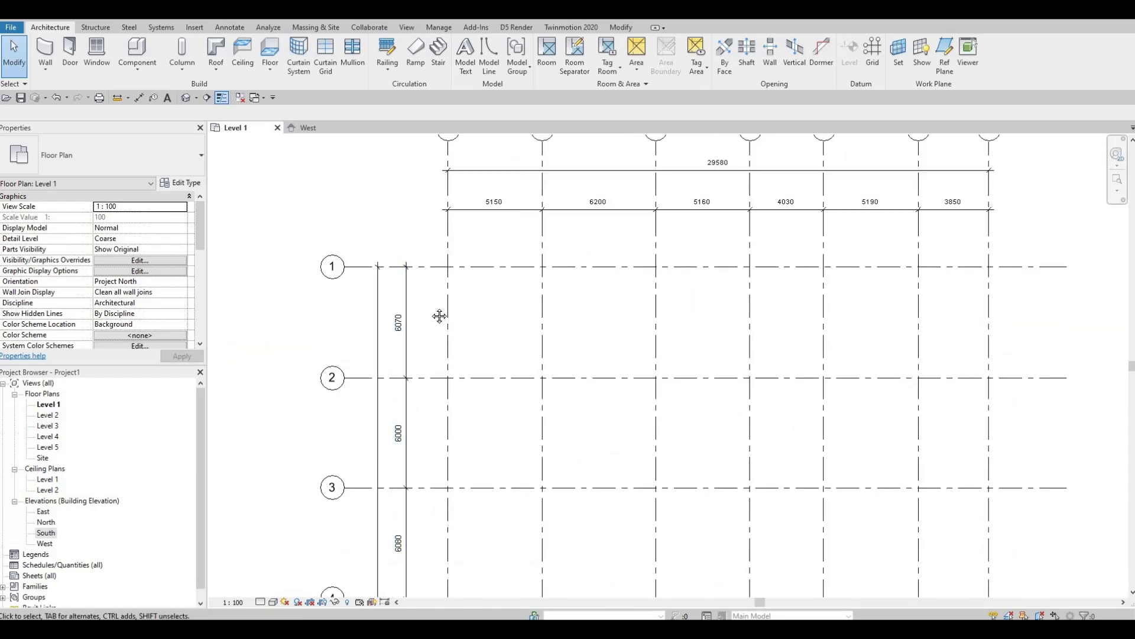
middle_drag(494, 313, 516, 292)
scroll(502, 281, down, 4)
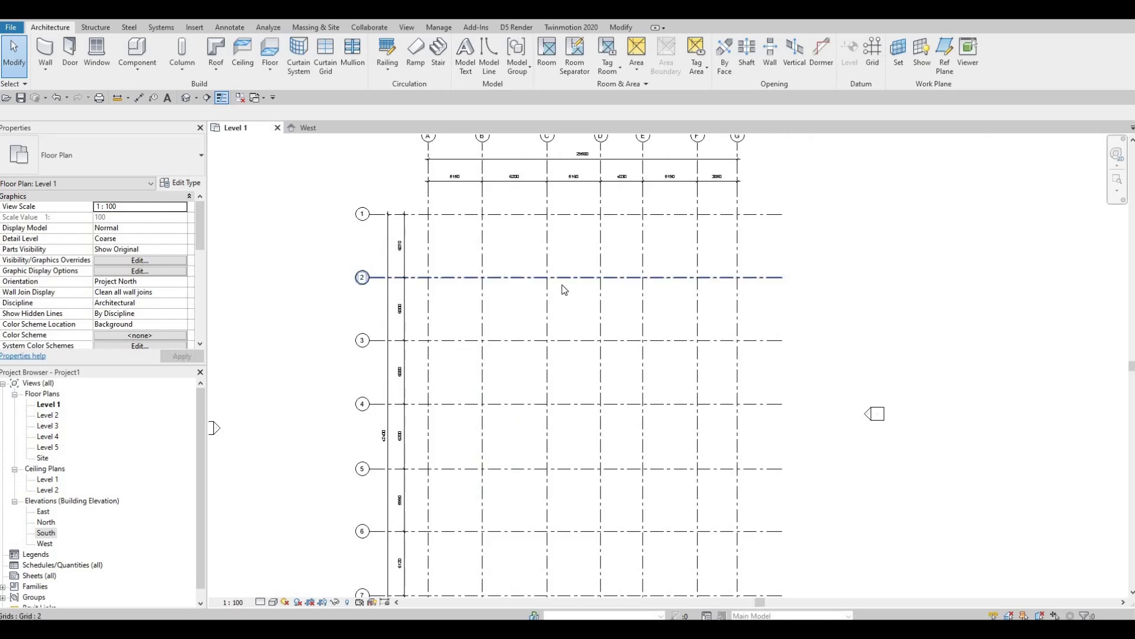
scroll(576, 285, down, 2)
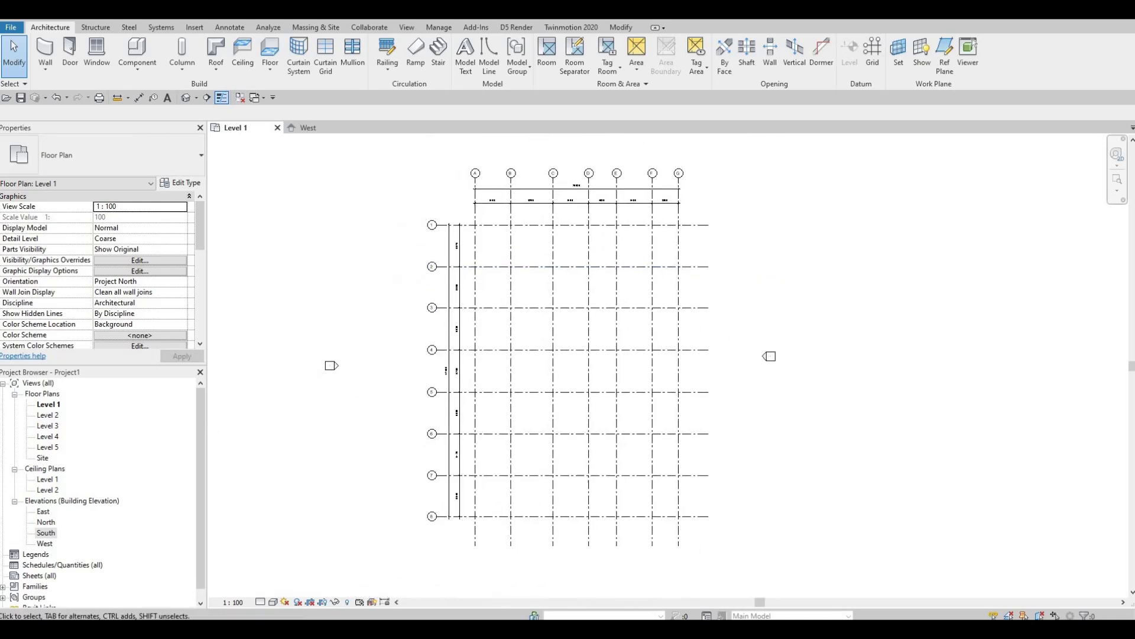
Copy grid 8 by a distance of 6500 toward the south elevation marker and end the copy command
scroll(337, 515, up, 2)
middle_drag(535, 577, 467, 431)
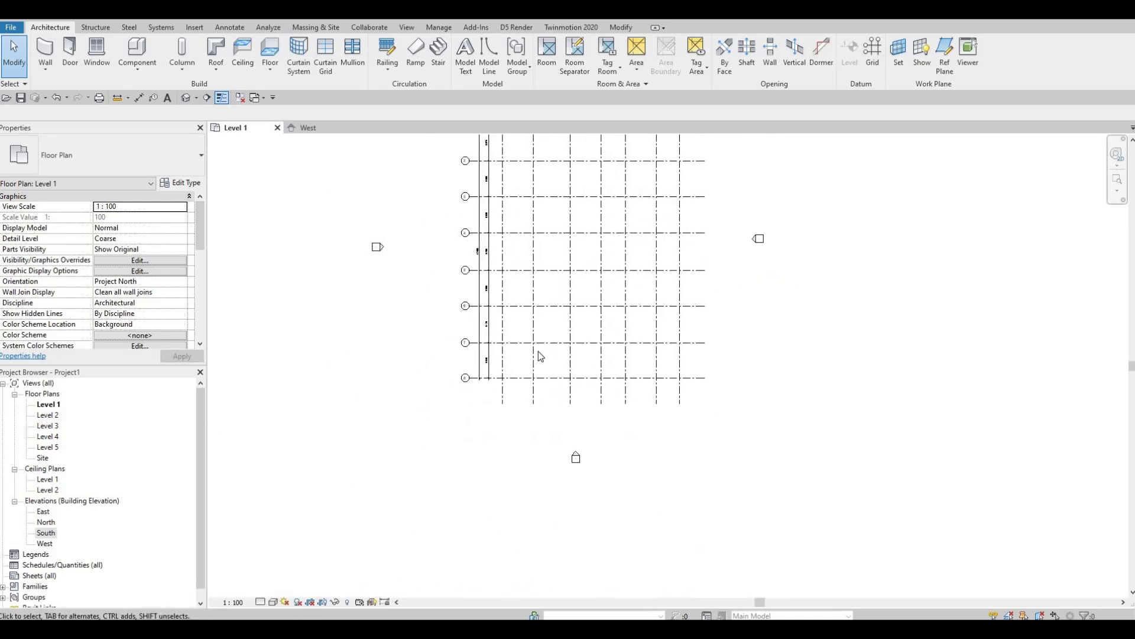
scroll(549, 371, up, 2)
scroll(549, 371, up, 2)
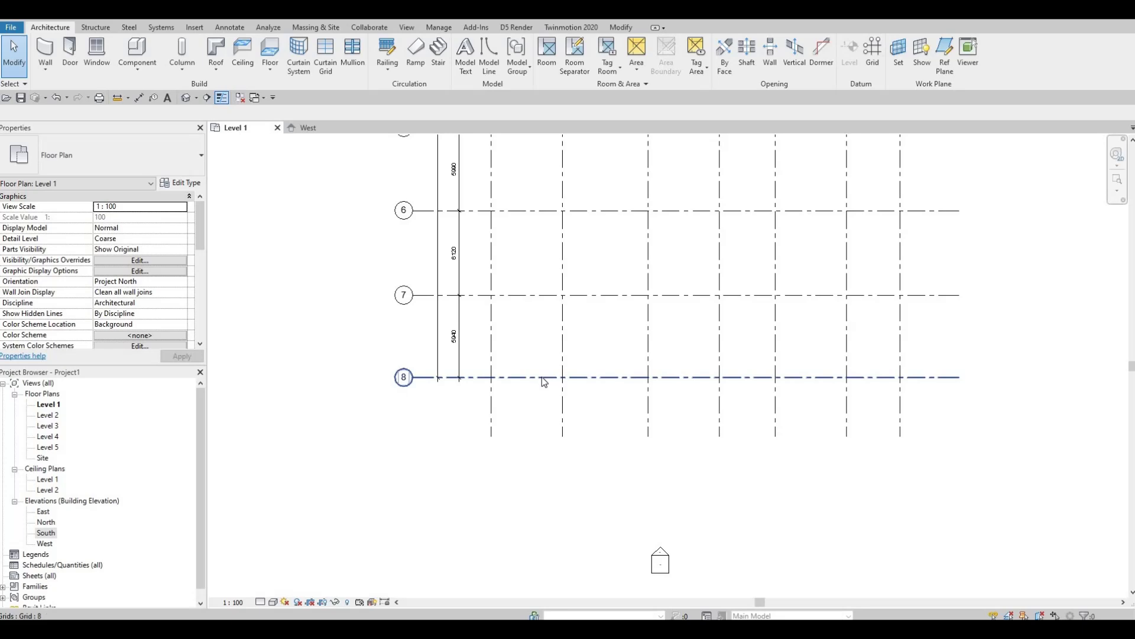
click(523, 380)
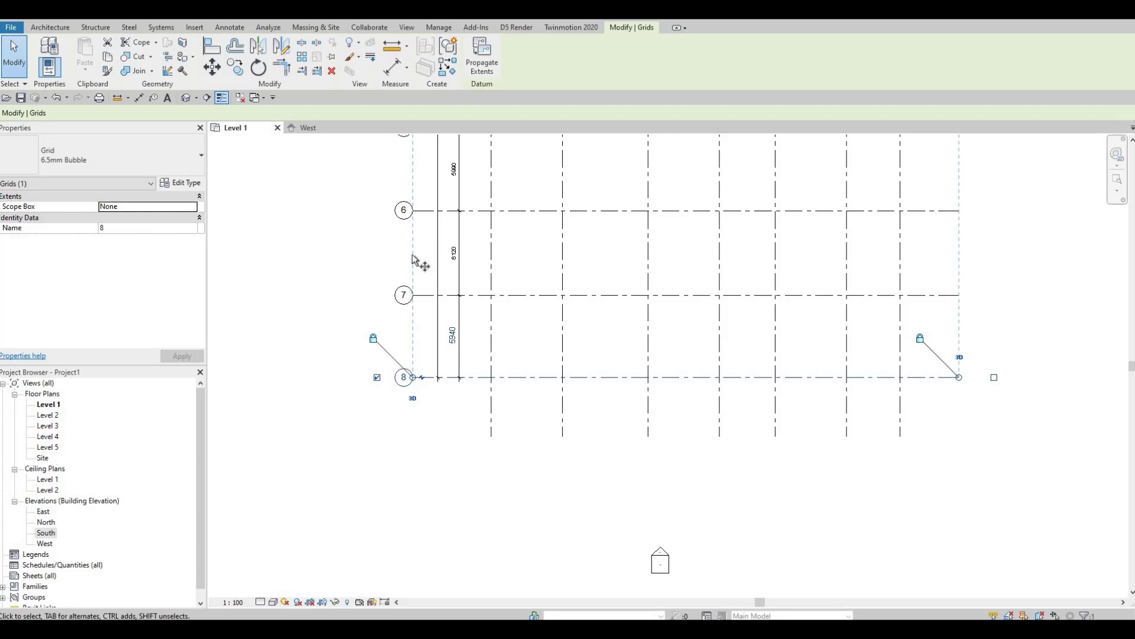
key(c)
key(o)
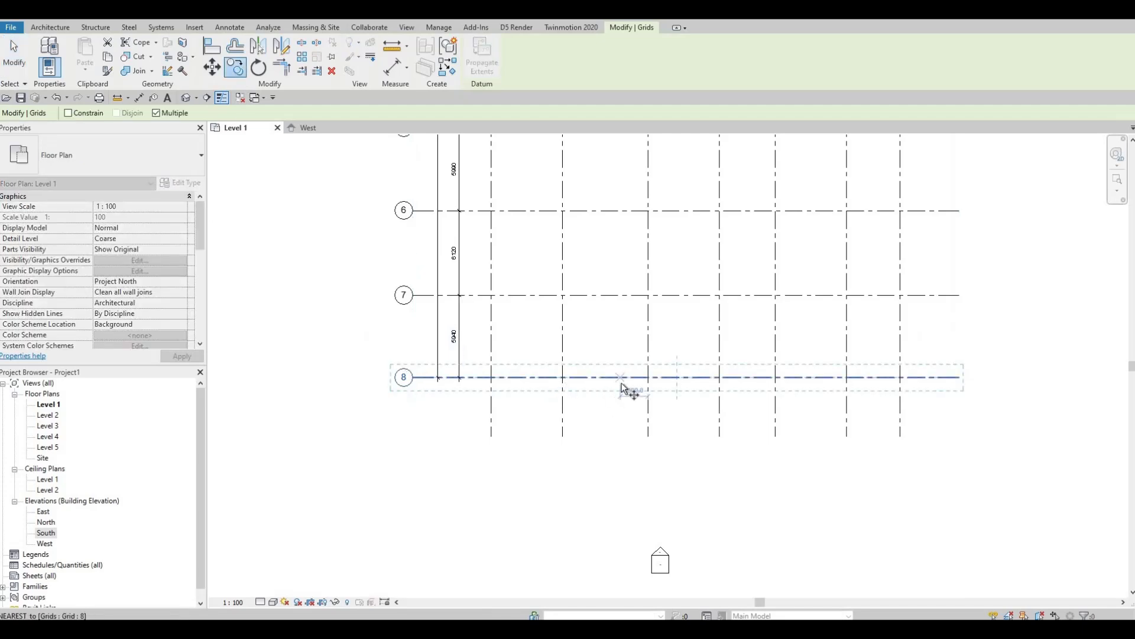
click(622, 379)
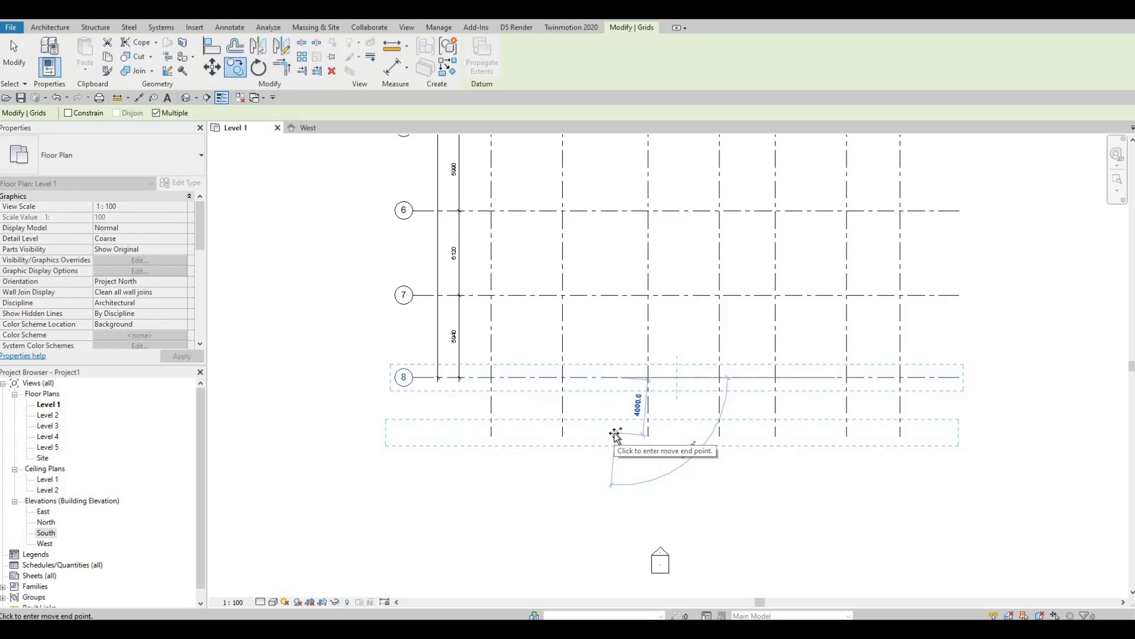
text(65)
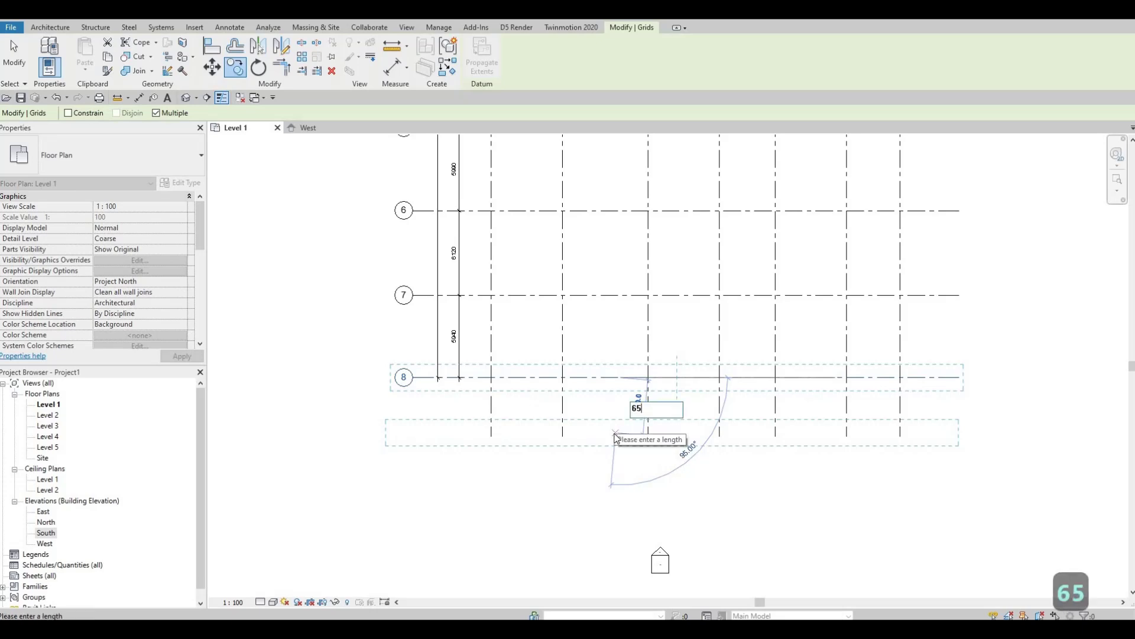
text(00)
key(Return)
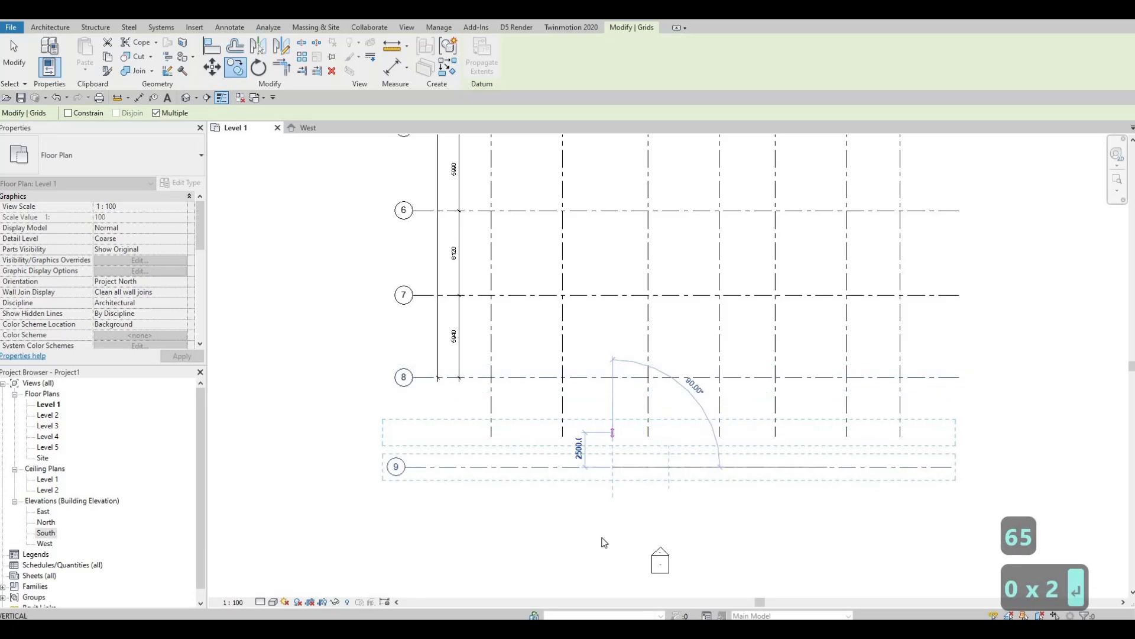
key(Escape)
key(Escape)
Extend the lower ends of the lettered grids A to G past grid 9, stopping short of the south elevation marker
middle_drag(489, 432, 479, 342)
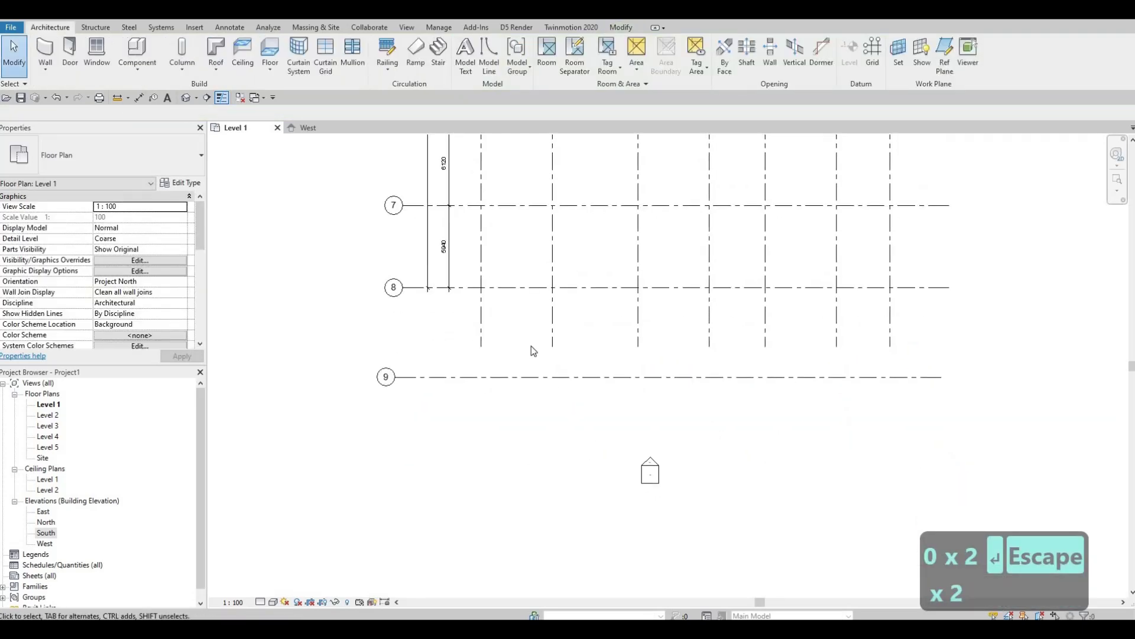
click(481, 334)
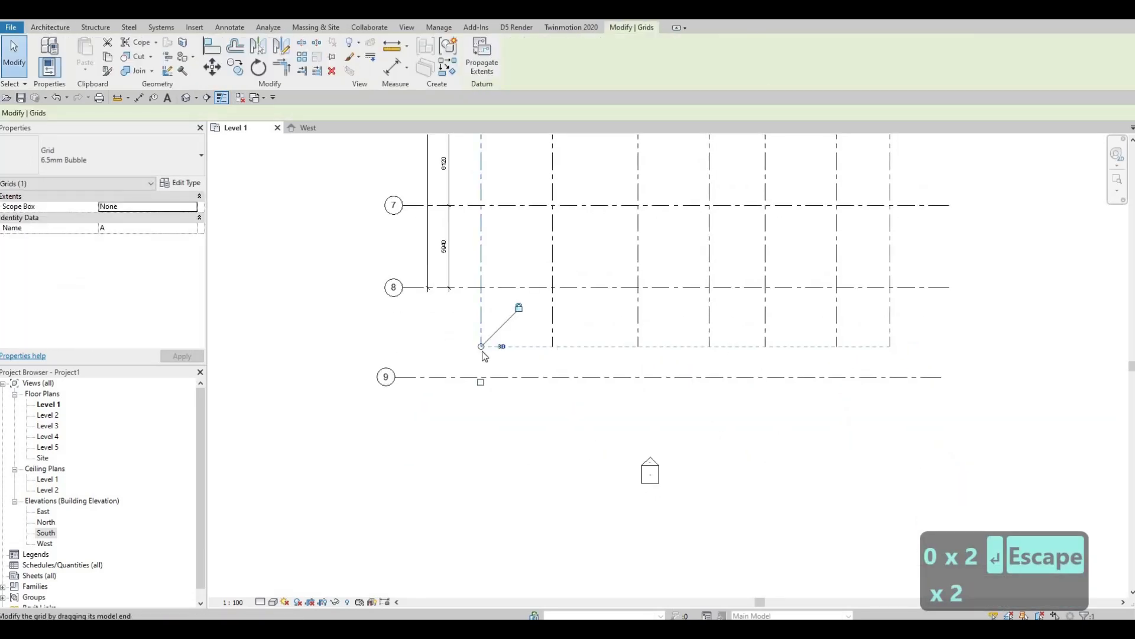
drag(471, 417, 582, 437)
key(Escape)
scroll(597, 331, down, 3)
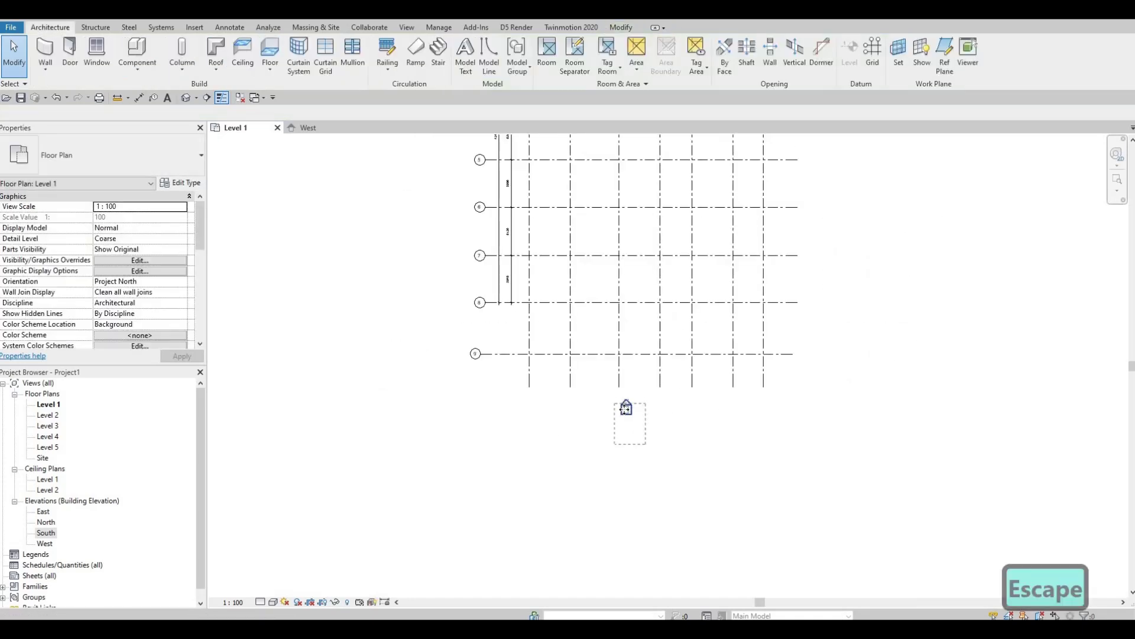
Move the whole south elevation marker farther down, away from the extended lettered grid ends
click(626, 407)
mouse_move(626, 407)
mouse_down()
mouse_move(628, 488)
mouse_move(623, 476)
mouse_up()
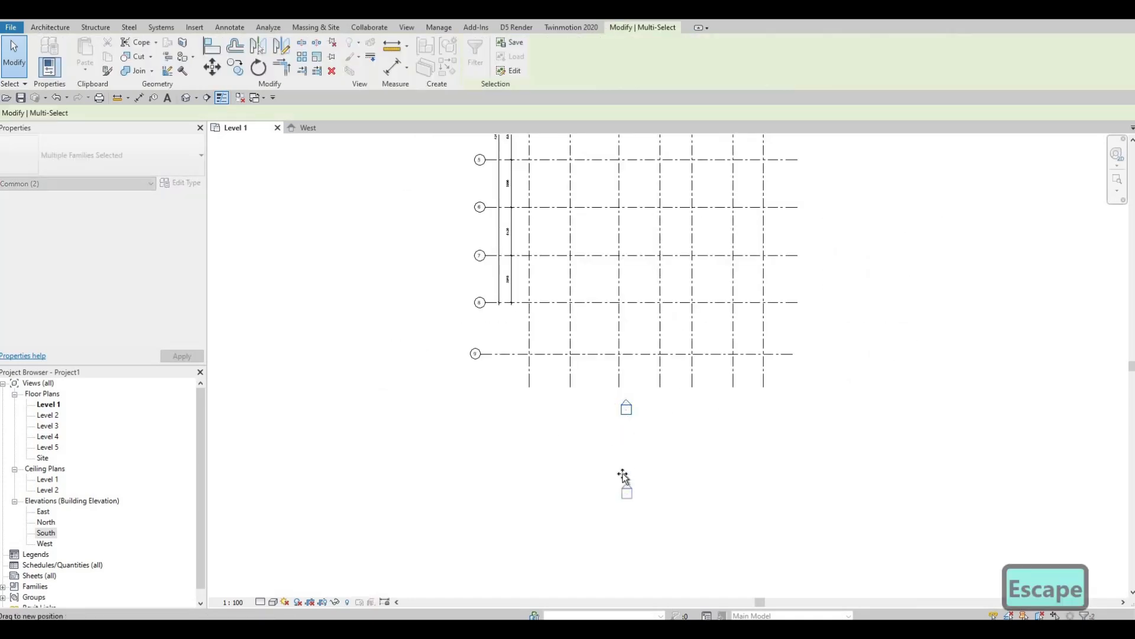
drag(660, 418, 560, 398)
Extend the overall dimension of the numbered grids by moving its witness line from grid 8 to grid 9
scroll(500, 316, up, 2)
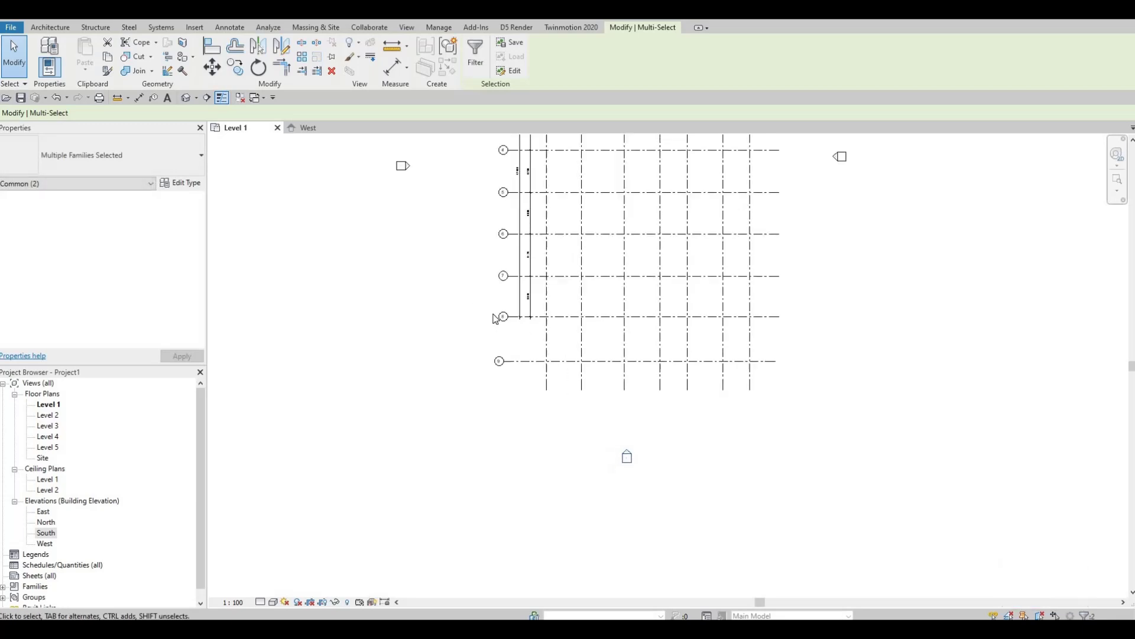
scroll(508, 302, up, 2)
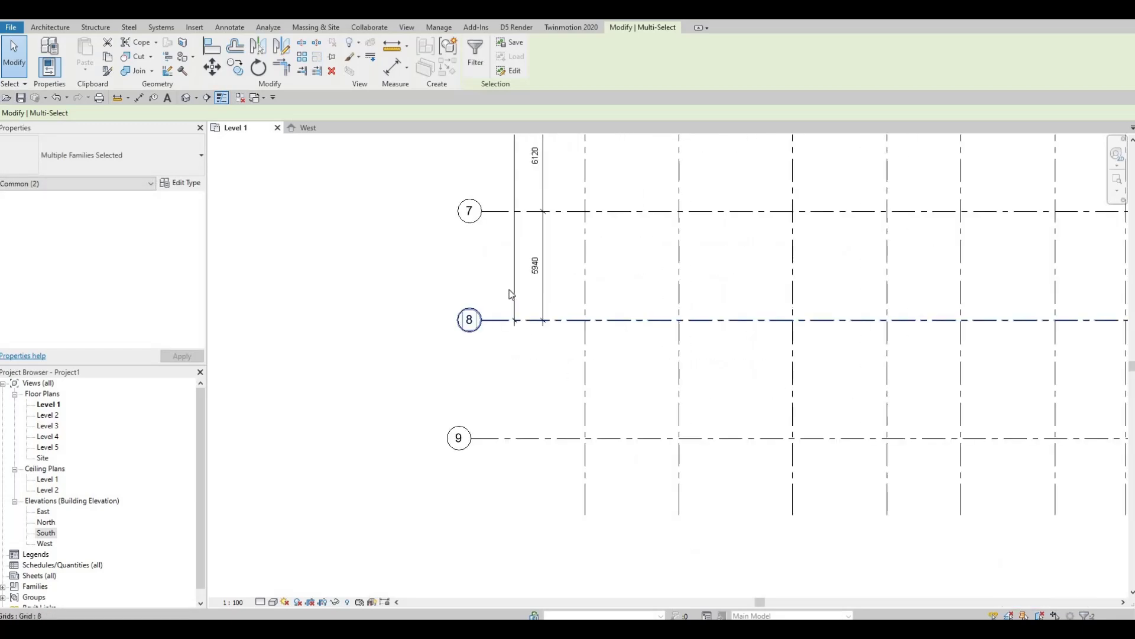
click(515, 321)
scroll(516, 321, up, 2)
drag(518, 471, 518, 502)
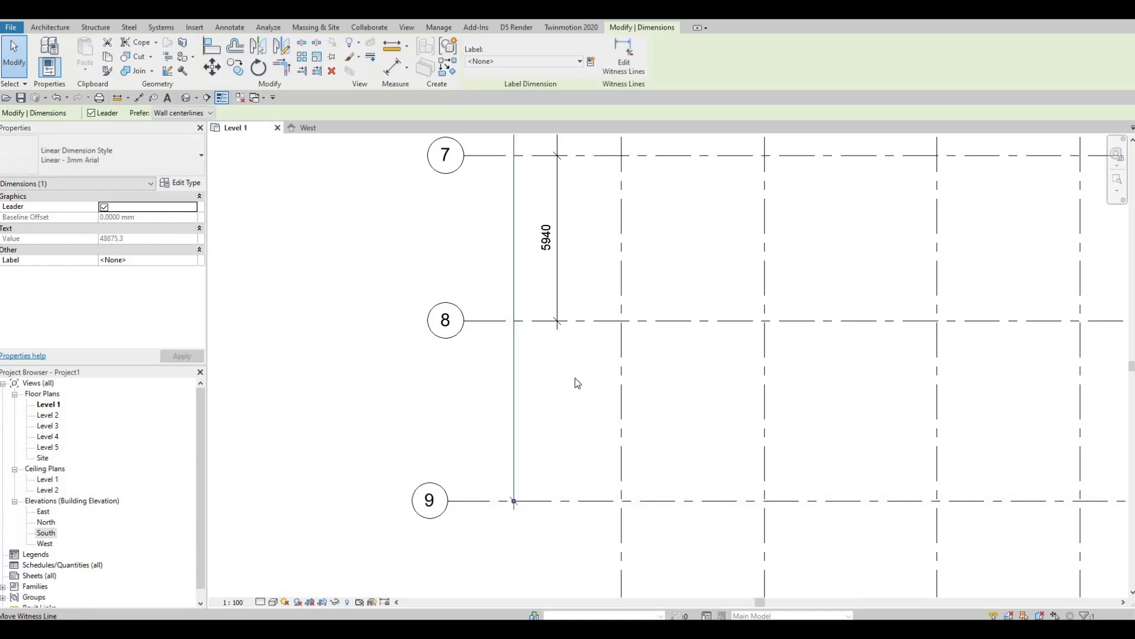
key(Escape)
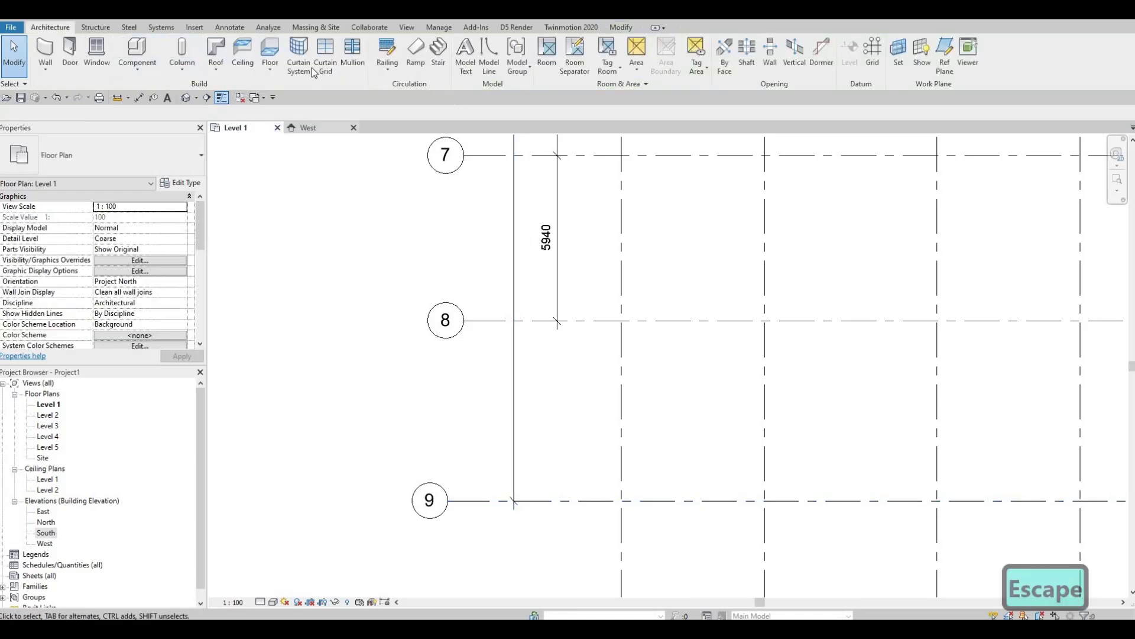
Add an aligned dimension between grids 8 and 9, in line with the existing spacing dimensions, and end the command
click(140, 99)
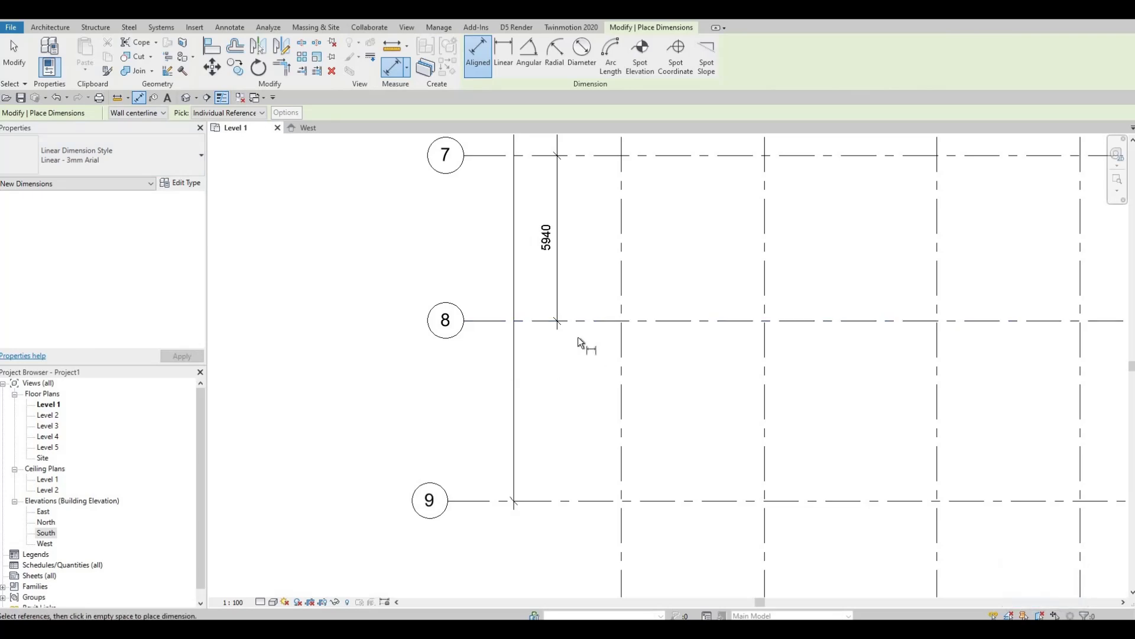
click(558, 324)
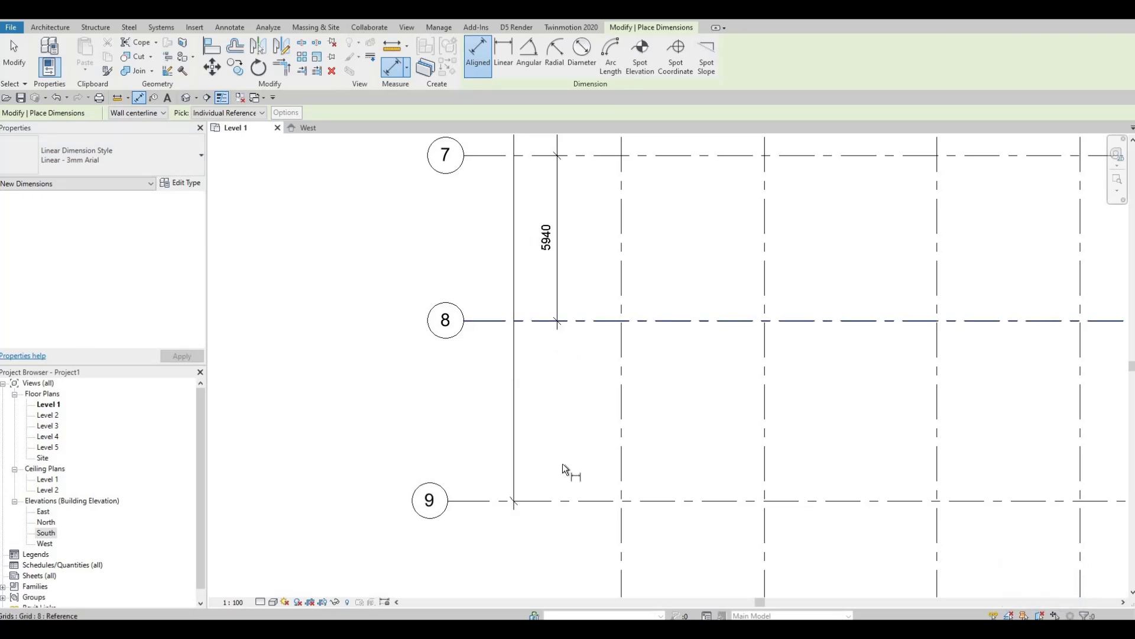
click(554, 502)
click(555, 529)
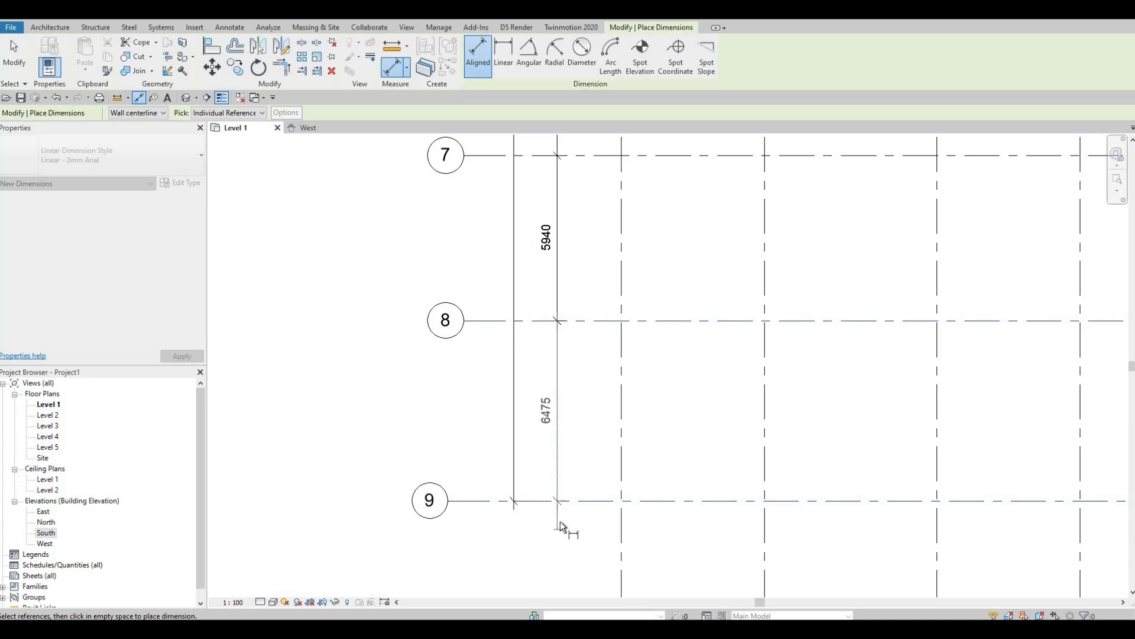
key(Escape)
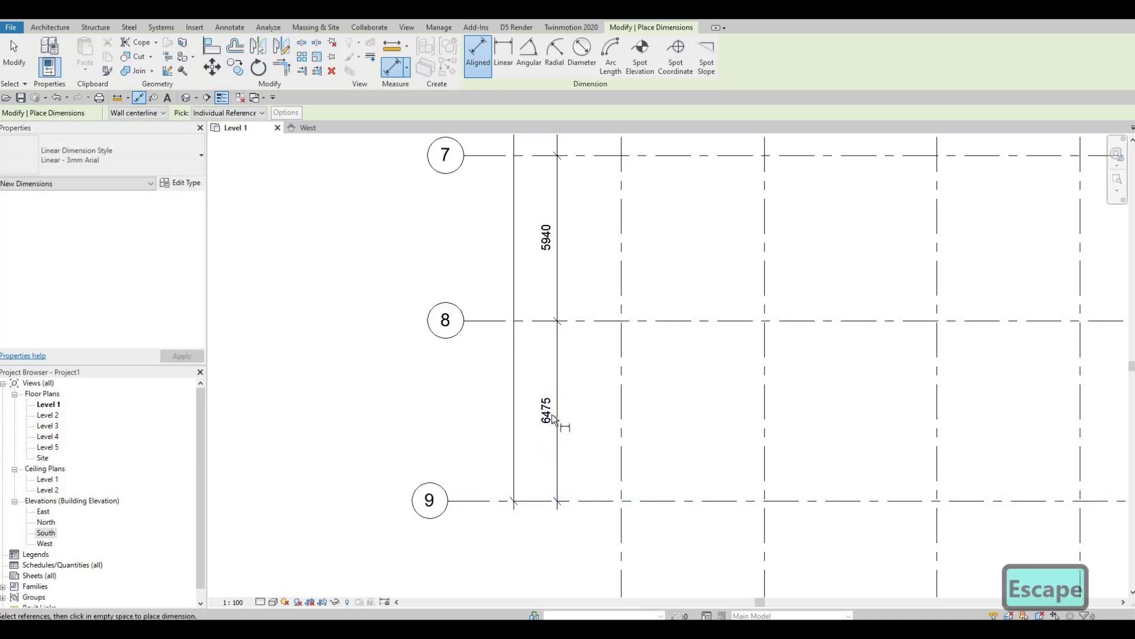
scroll(551, 417, up, 5)
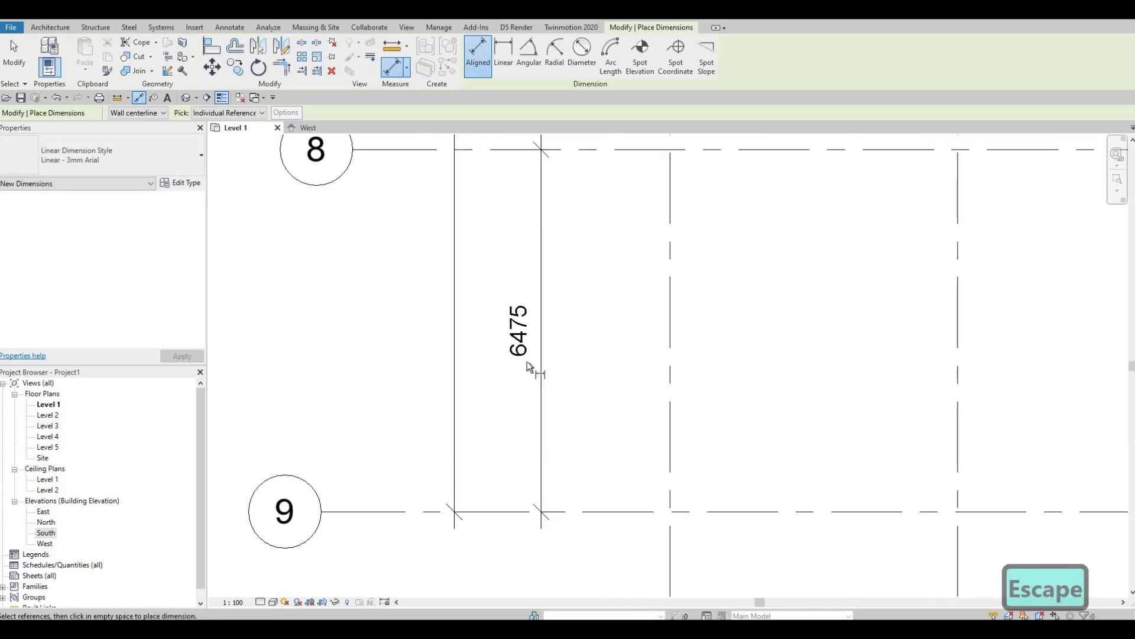
key(Escape)
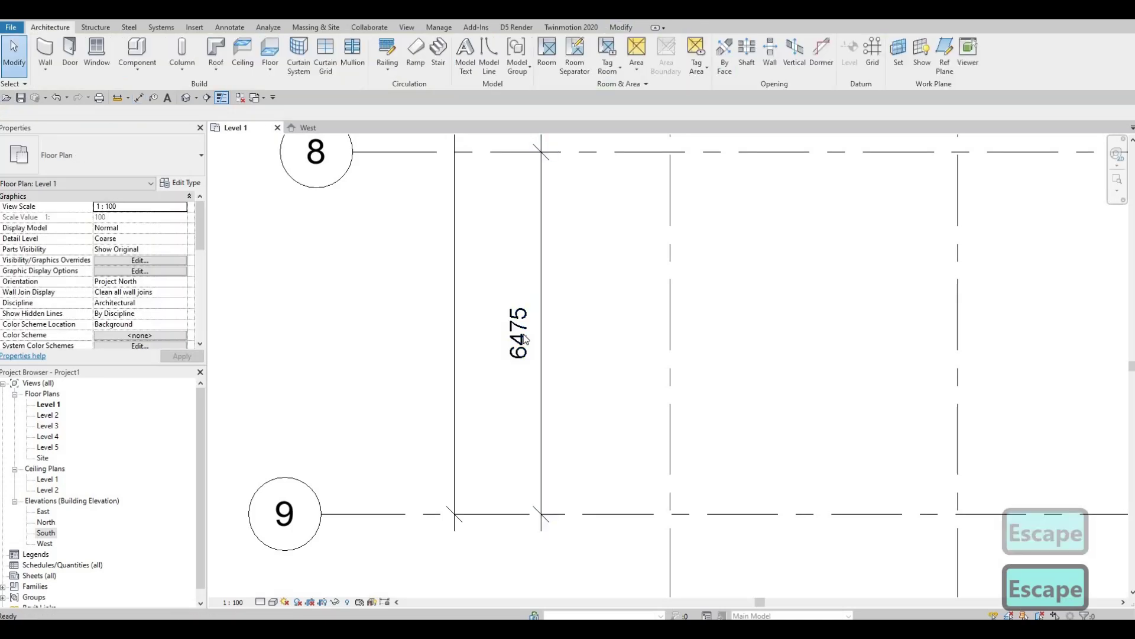
Set the spacing between grids 8 and 9 to 6500 by repositioning grid 9
scroll(562, 419, down, 3)
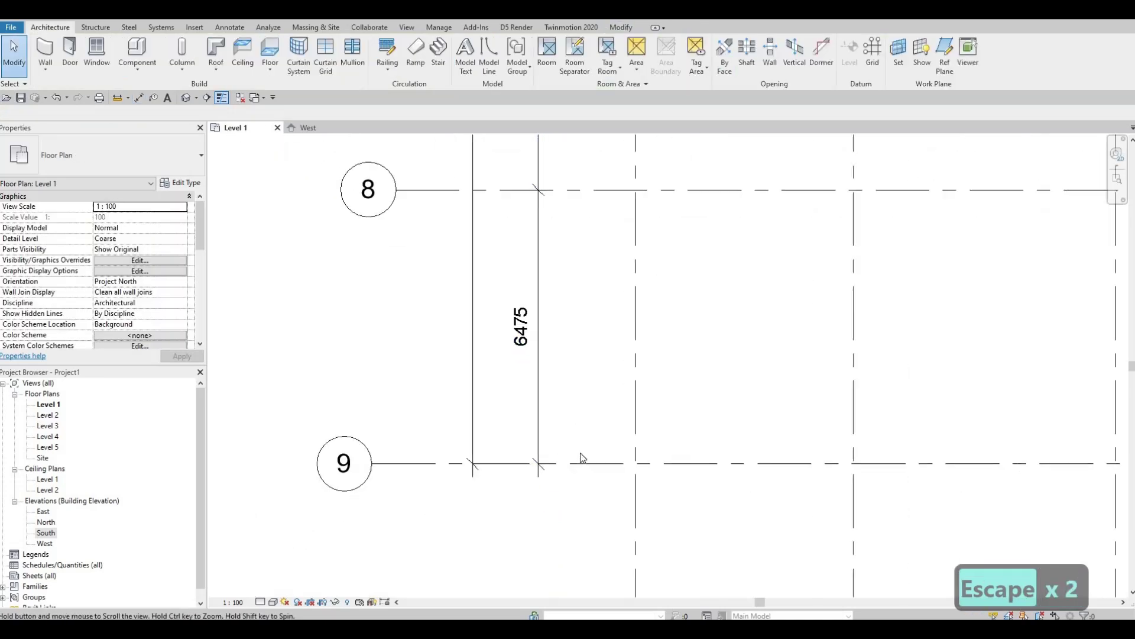
key(Escape)
click(544, 456)
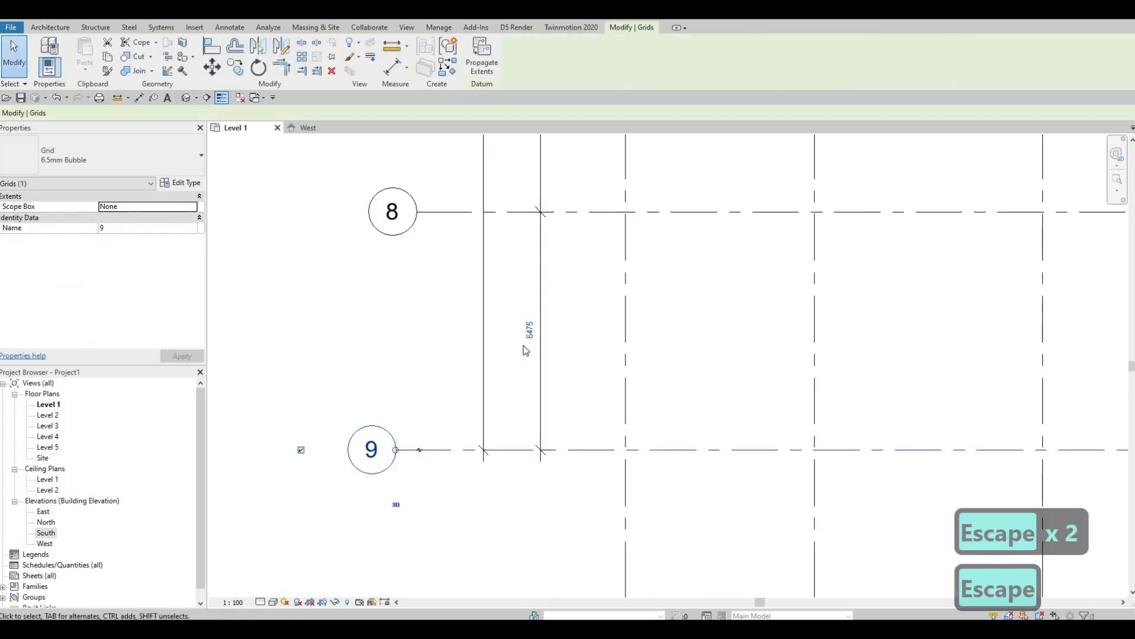
key(Escape)
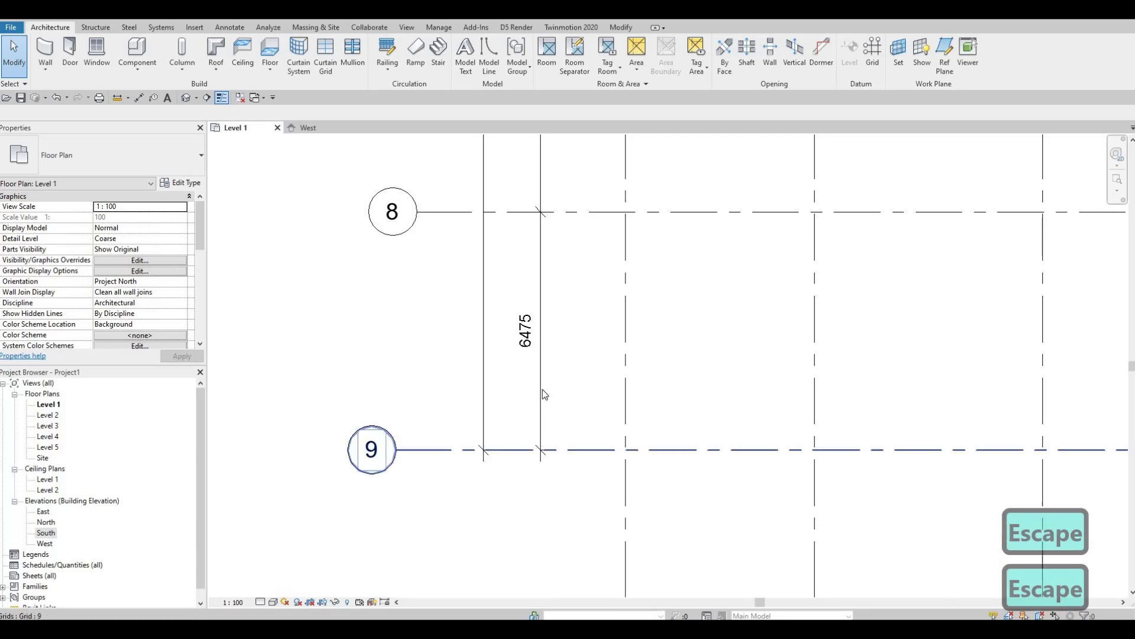
click(587, 452)
click(529, 332)
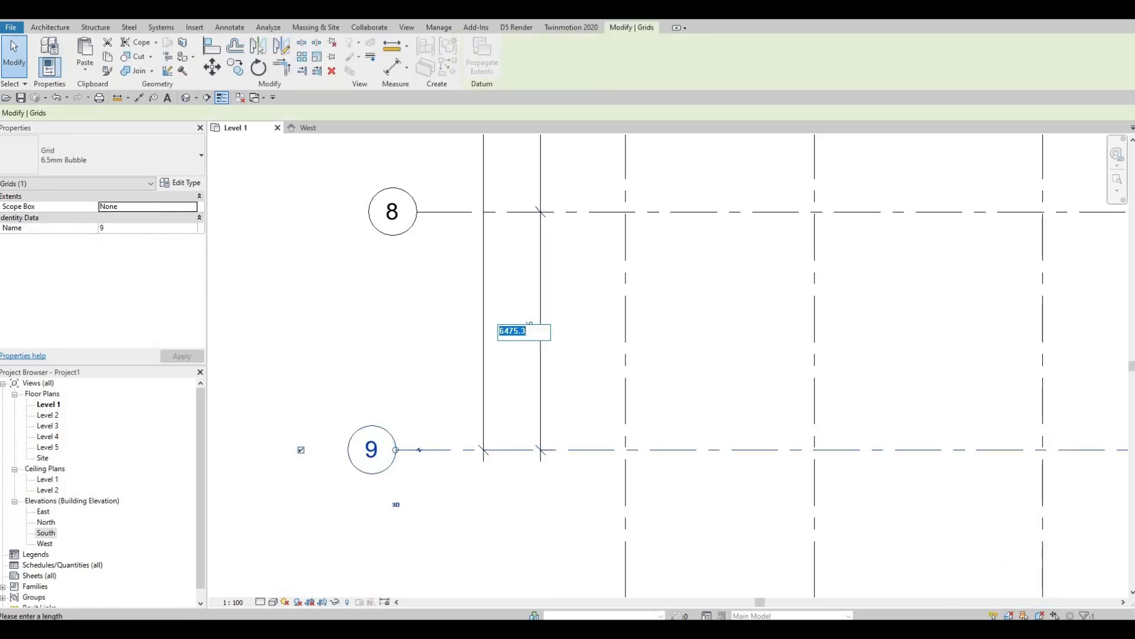
text(6500)
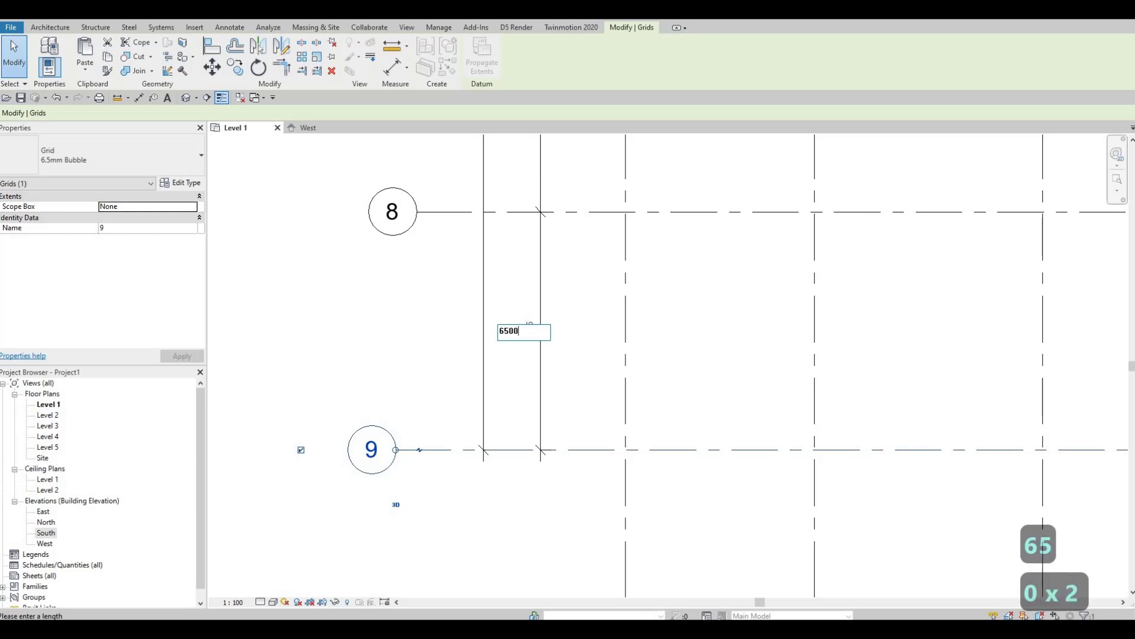
key(Return)
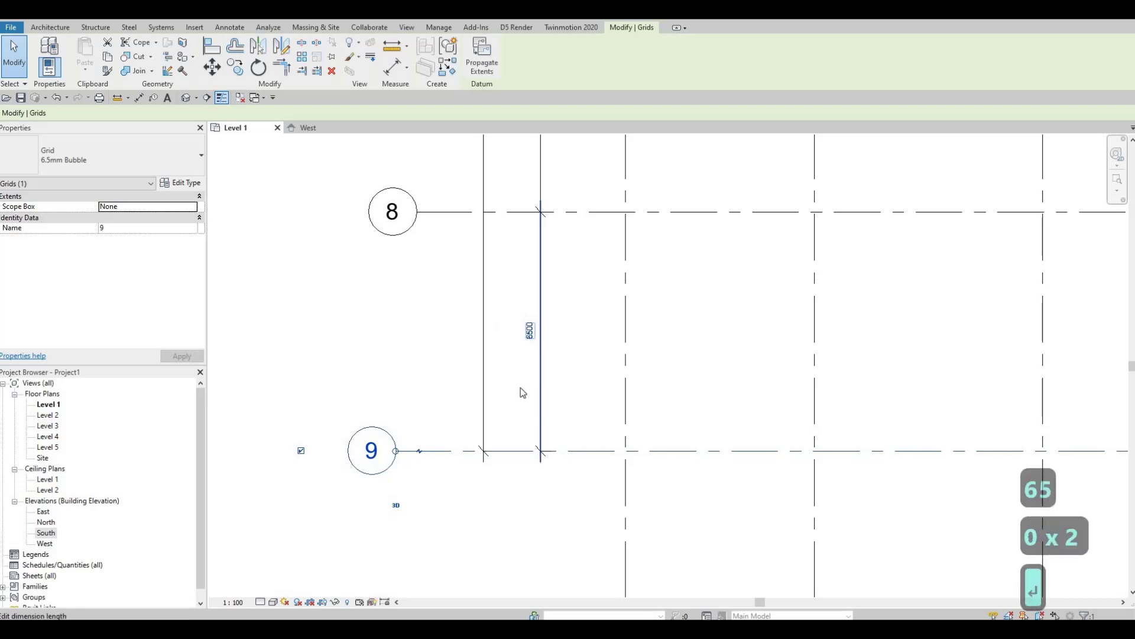
key(Escape)
key(Escape)
scroll(542, 417, down, 3)
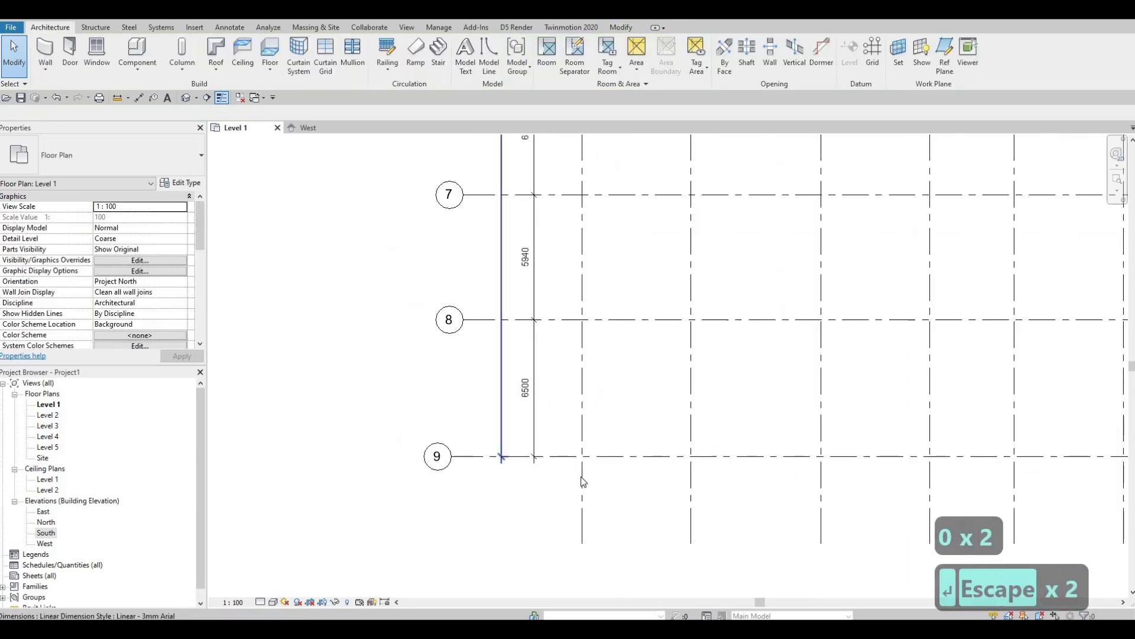
Examine grid 9's spacing and the overall dimension, as well as the complete grid layout with its elevation markers
click(616, 459)
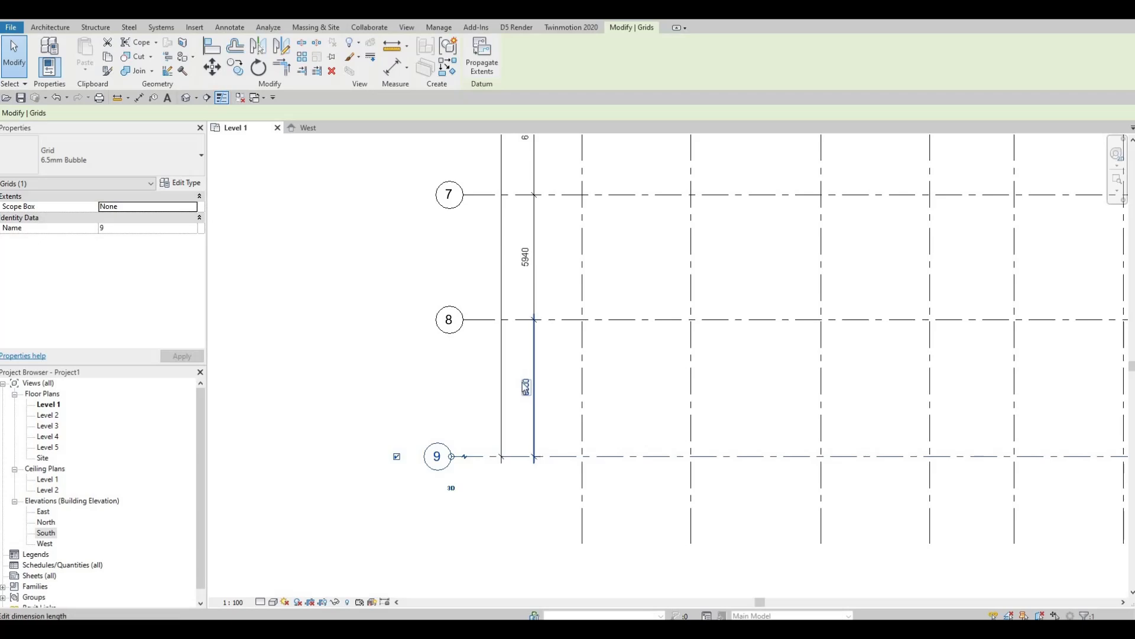
scroll(598, 426, down, 1)
scroll(605, 421, down, 1)
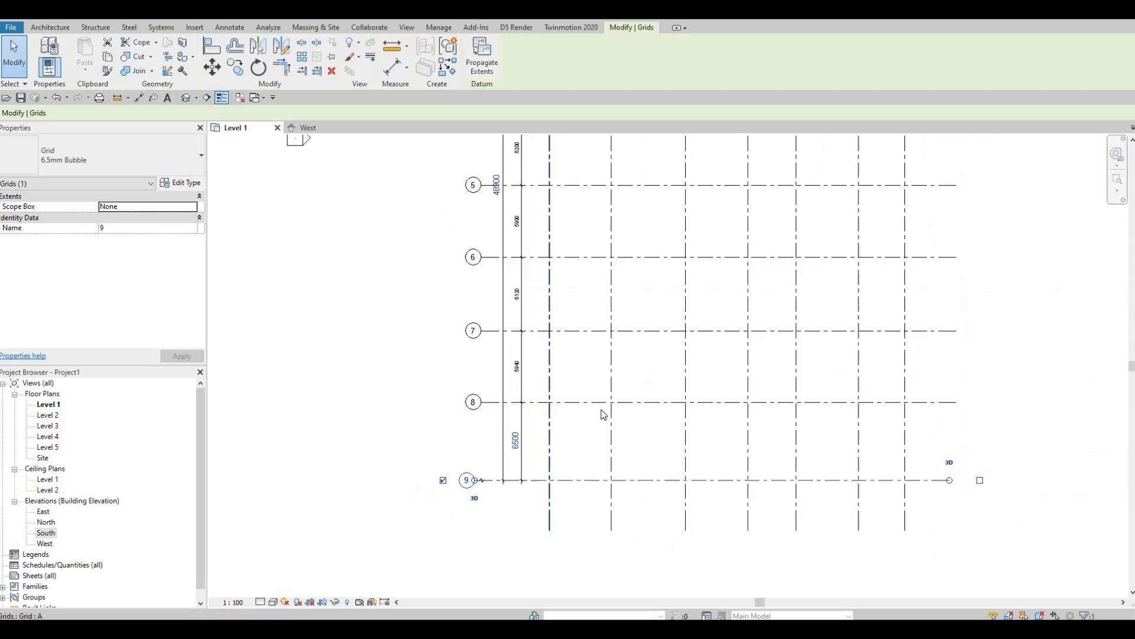
key(Escape)
key(Escape)
scroll(609, 408, down, 1)
scroll(626, 437, down, 4)
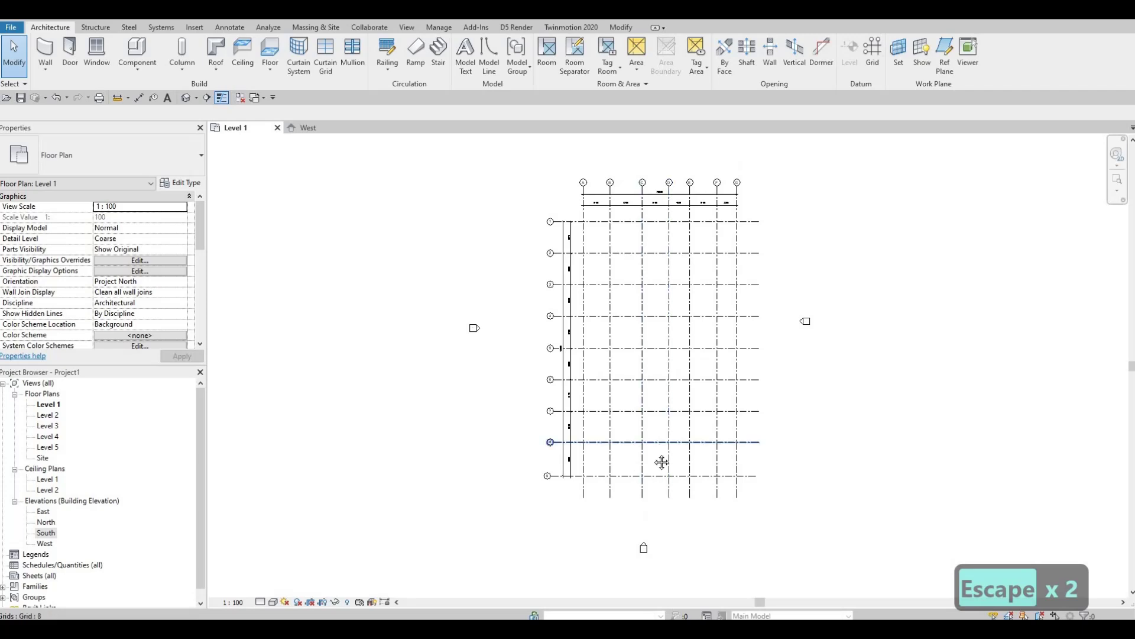
scroll(633, 418, down, 1)
scroll(583, 266, up, 1)
scroll(586, 272, up, 1)
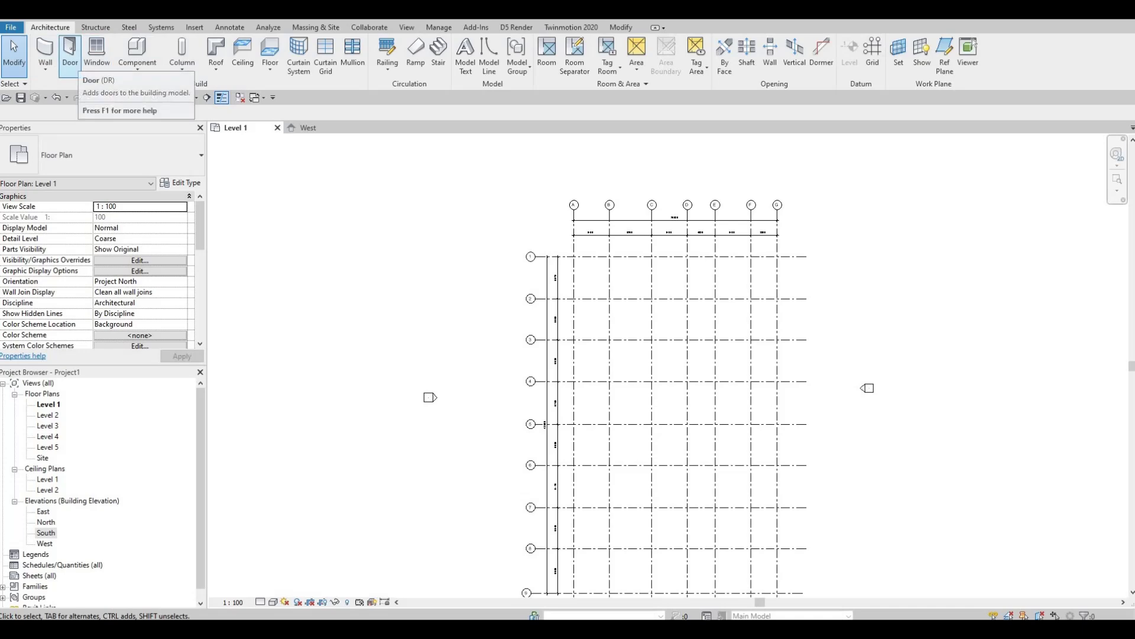
Start an architectural wall and choose the Basic Wall type Exterior - Block on Mtl. Stud
scroll(357, 168, down, 1)
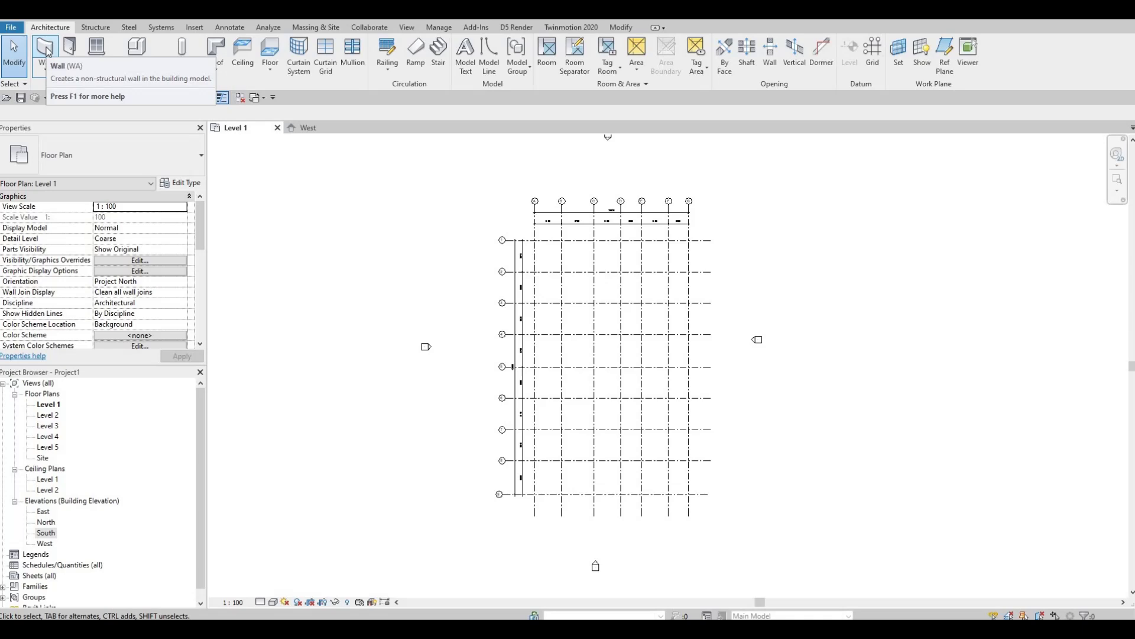
click(47, 52)
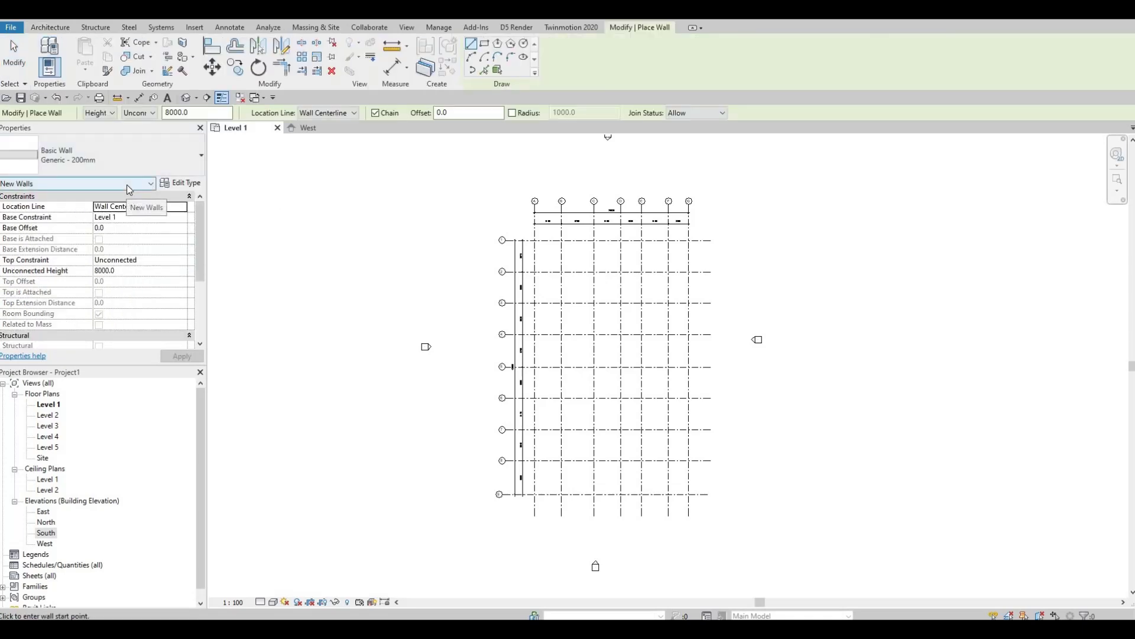
click(91, 166)
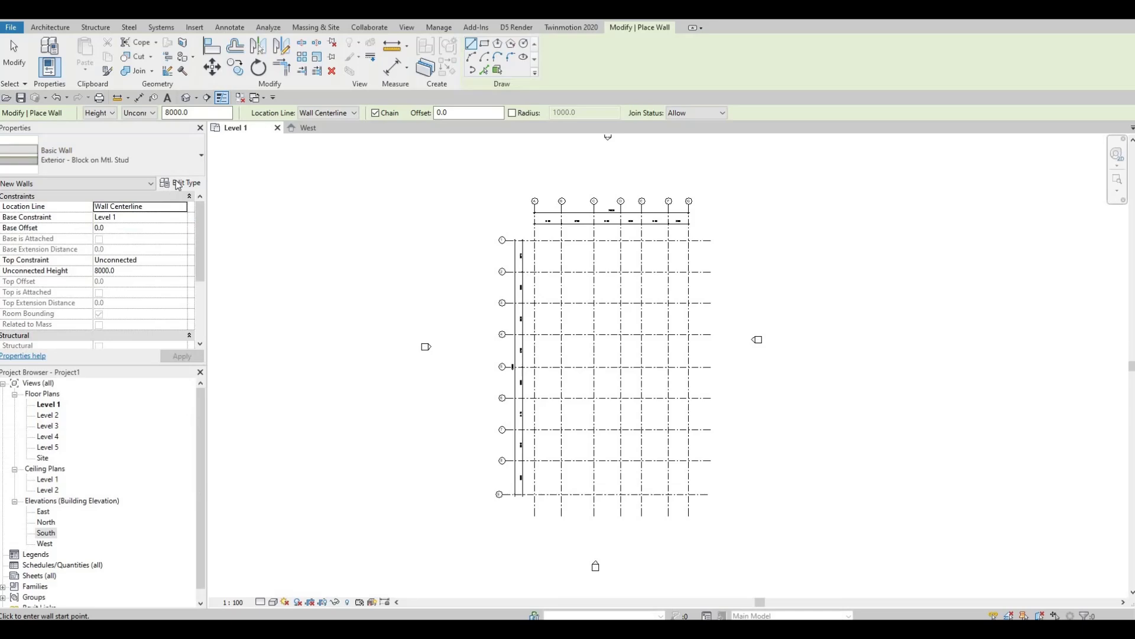
Examine the type properties and layer assembly of the Exterior - Block on Mtl. Stud wall type, leaving them unmodified
click(178, 184)
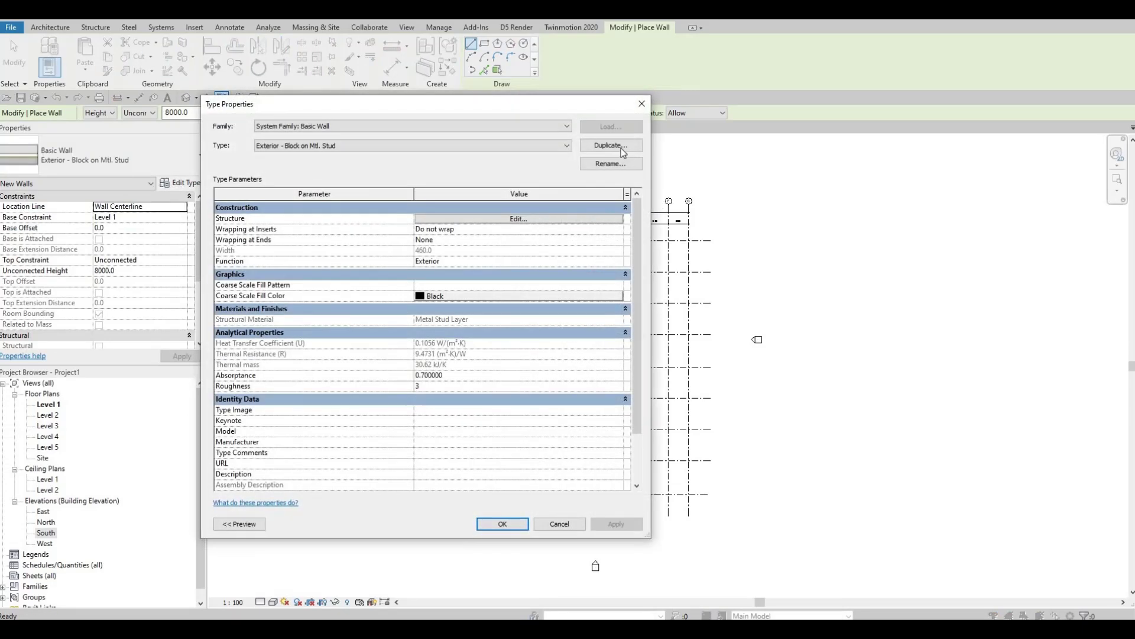
key(Escape)
click(527, 220)
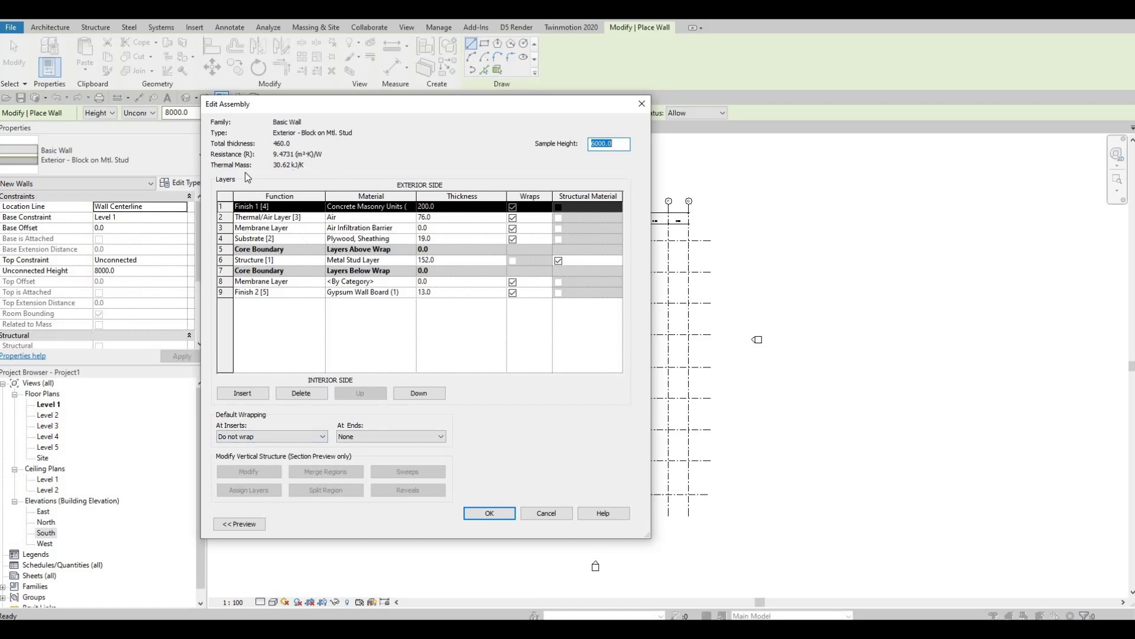
key(Escape)
key(Escape)
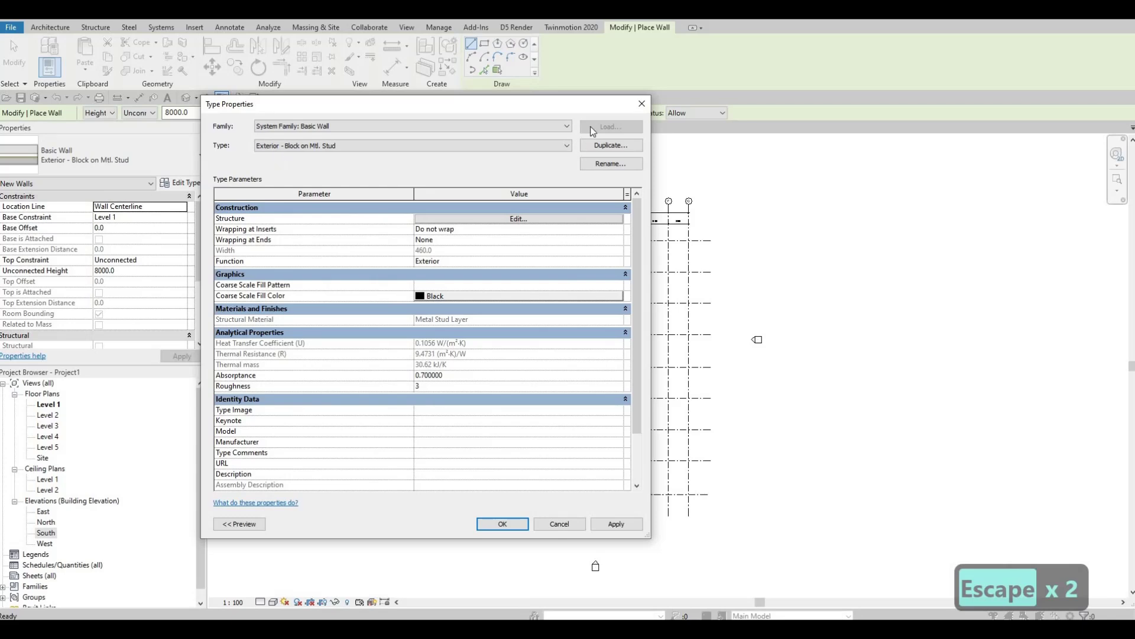
click(642, 104)
Choose the Basic Wall type Generic - 200mm and duplicate it as a new wall type named EXTERIOR WALL 1
click(195, 161)
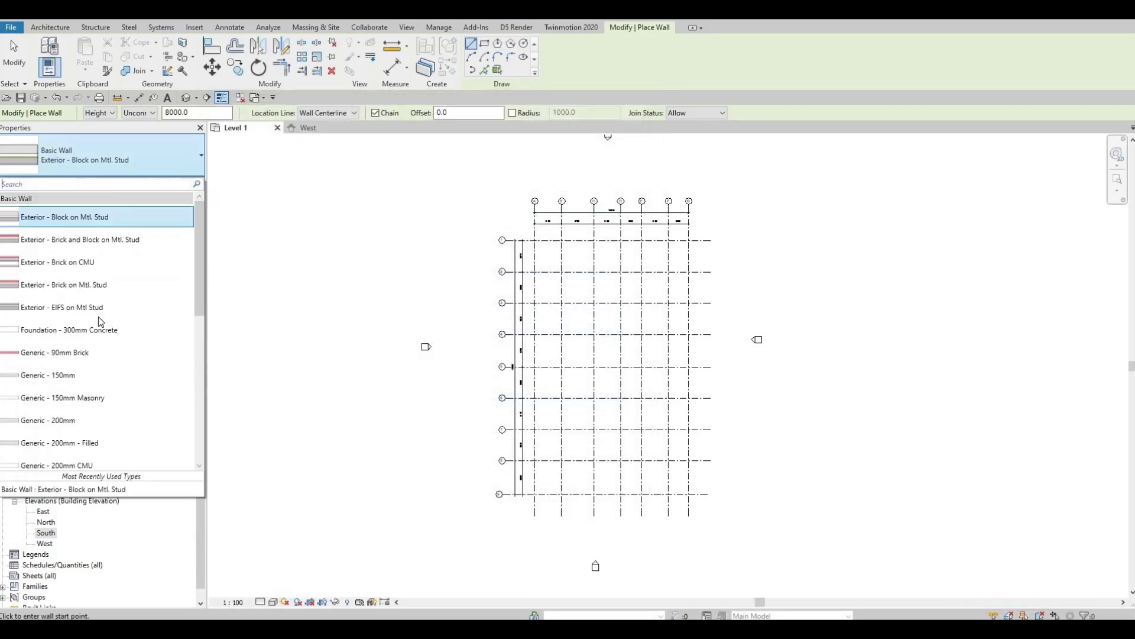
scroll(38, 408, down, 1)
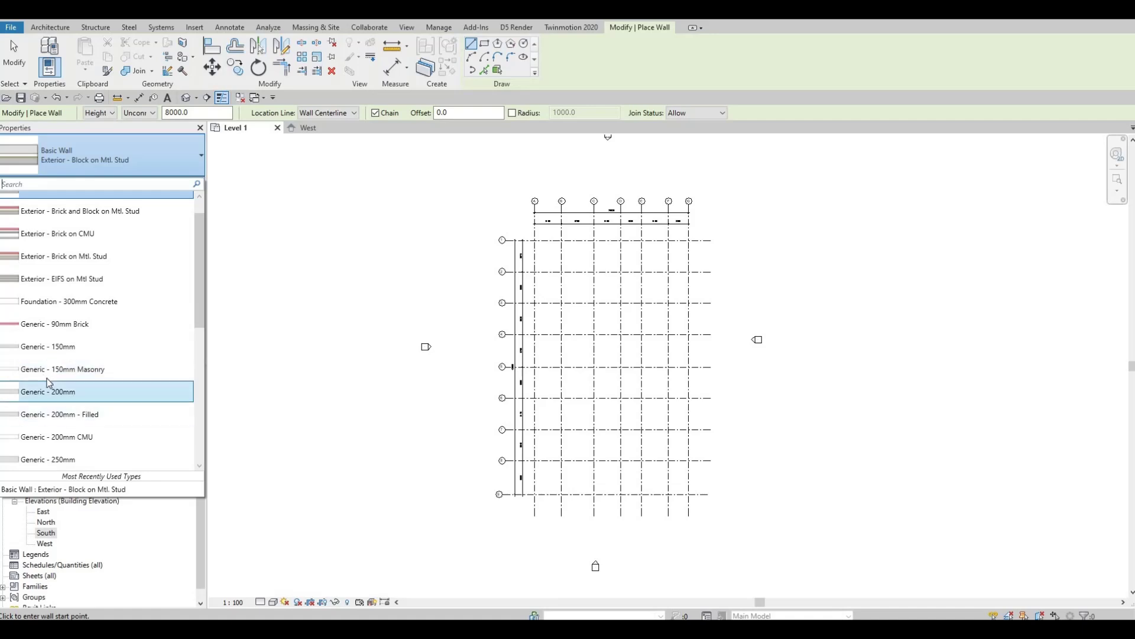
click(66, 393)
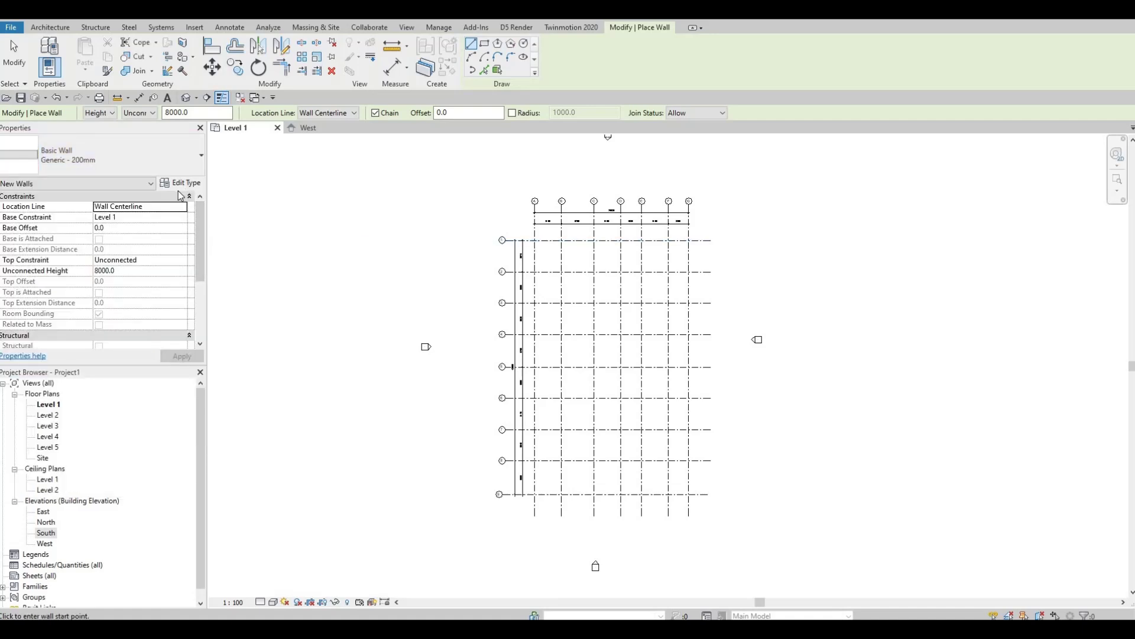
click(182, 185)
click(596, 148)
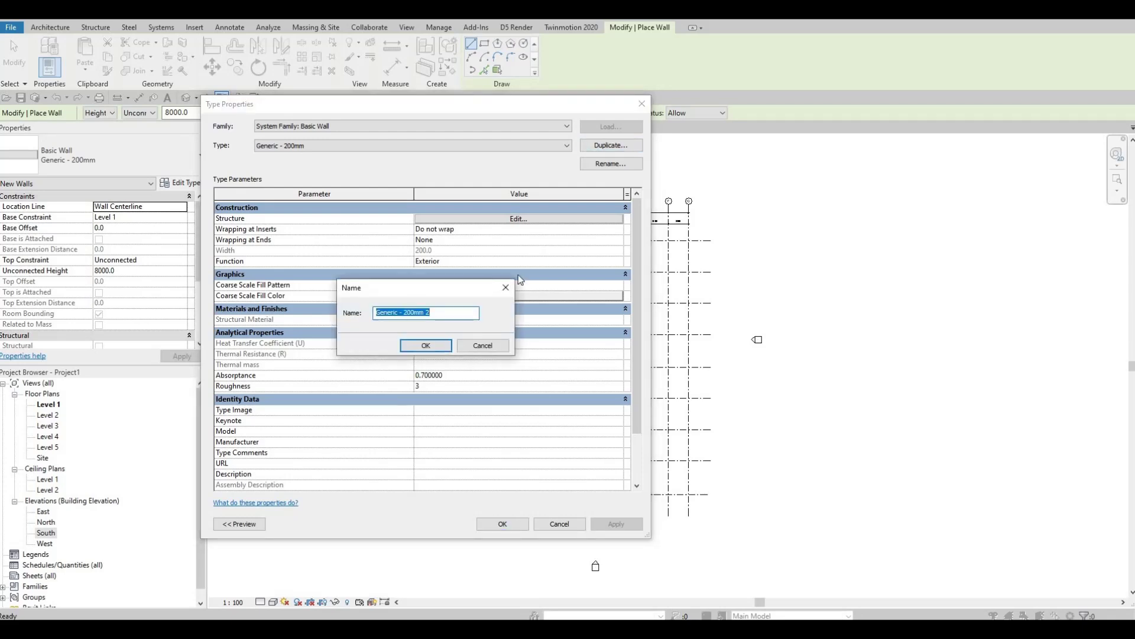
text(ex)
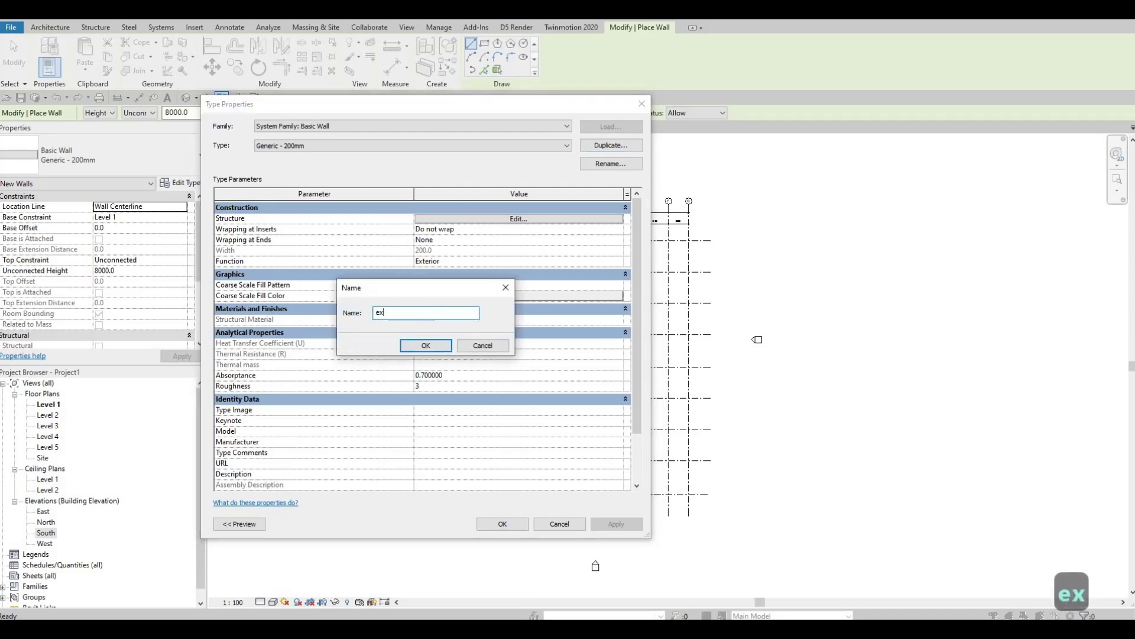
key(BackSpace)
key(BackSpace)
key(BackSpace)
key(Caps_Lock)
text(EX)
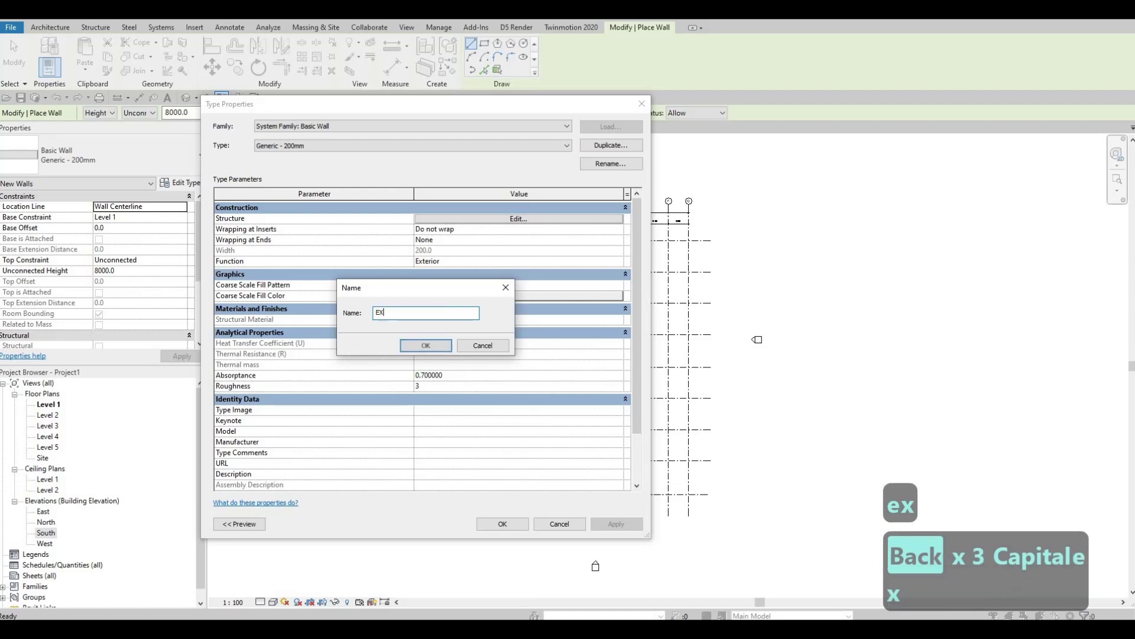
text(TERIOR WALL 1)
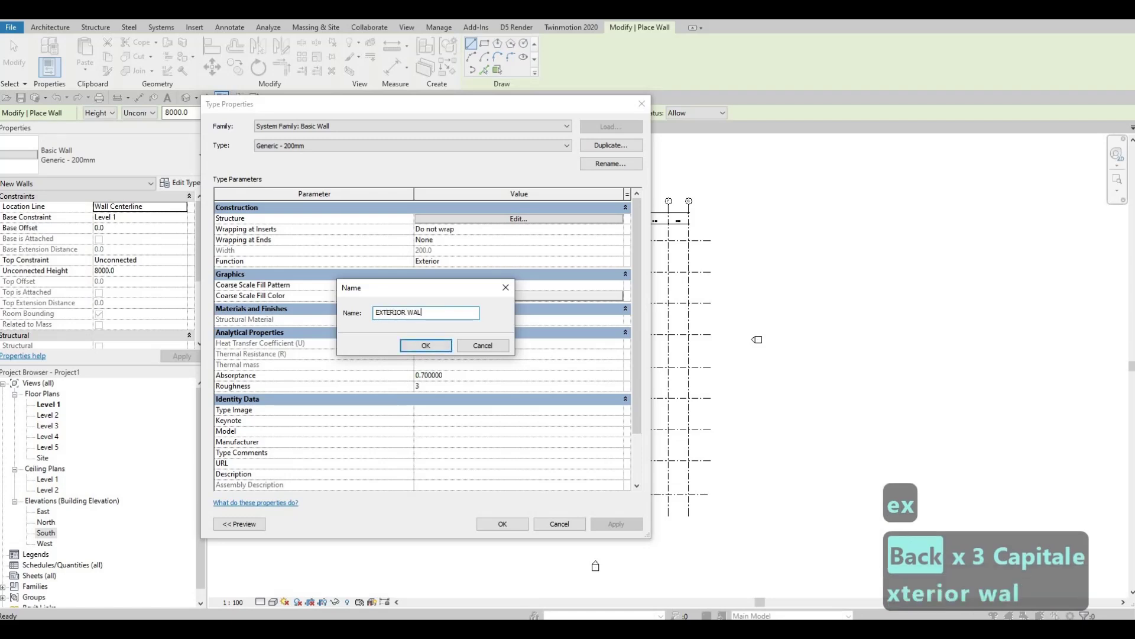
click(418, 348)
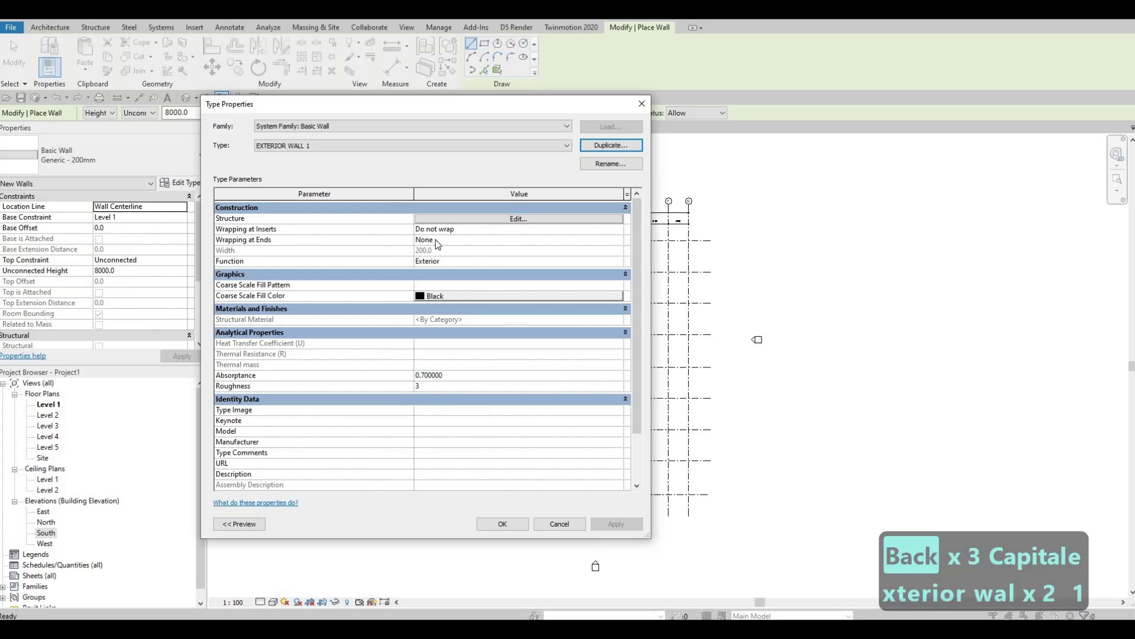
Assign the Clad - White material to the structure layer of EXTERIOR WALL 1 and accept the type settings
click(453, 219)
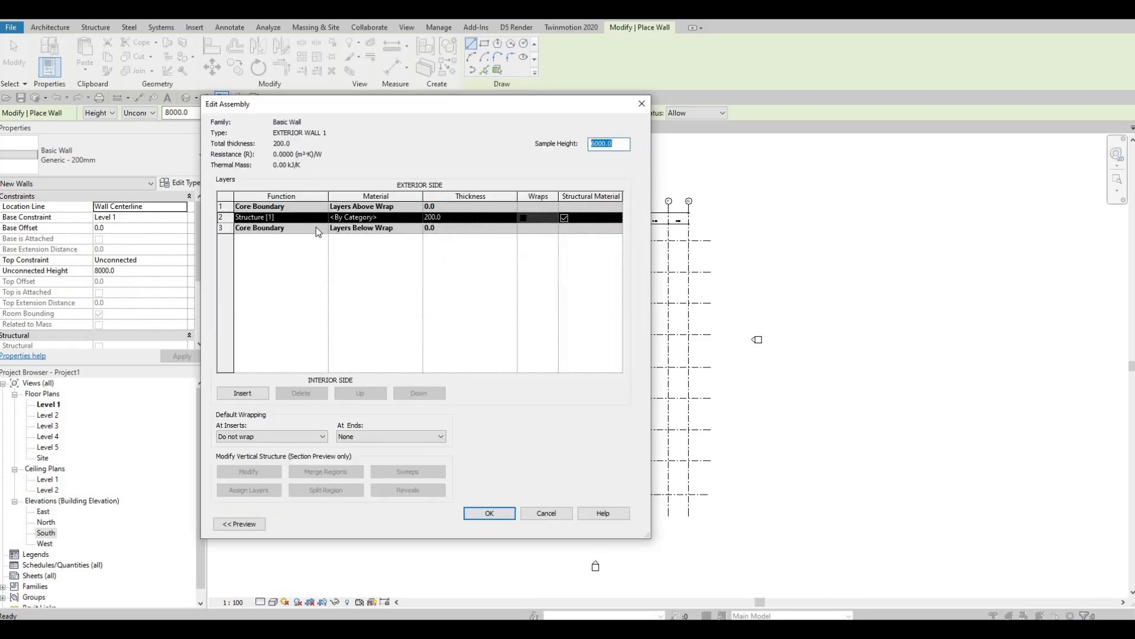
click(416, 219)
click(415, 217)
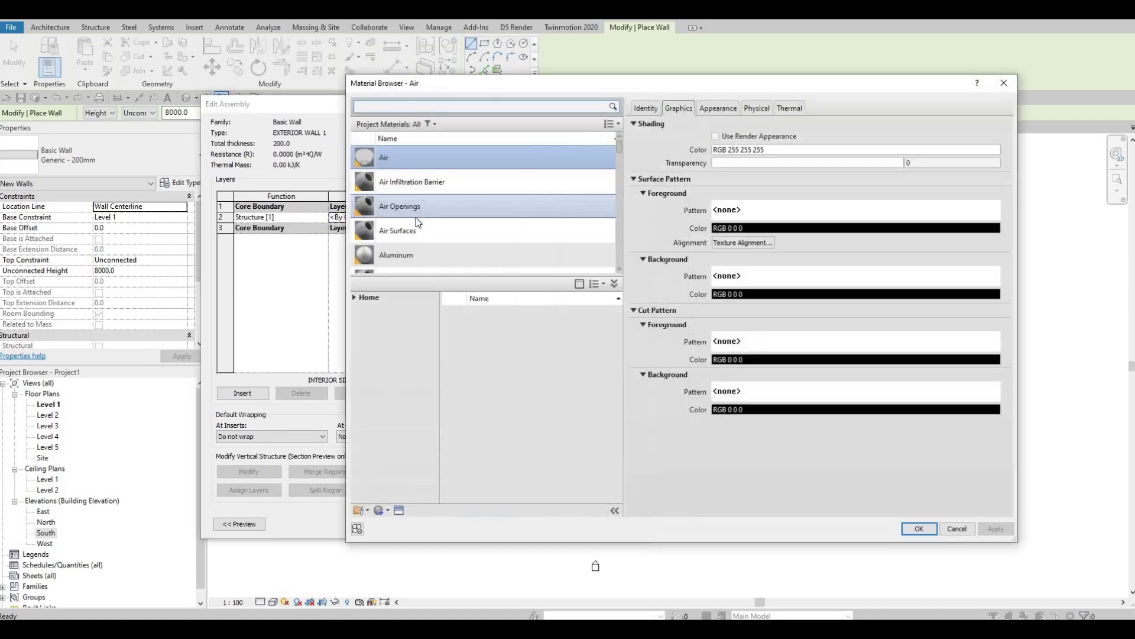
scroll(416, 226, down, 6)
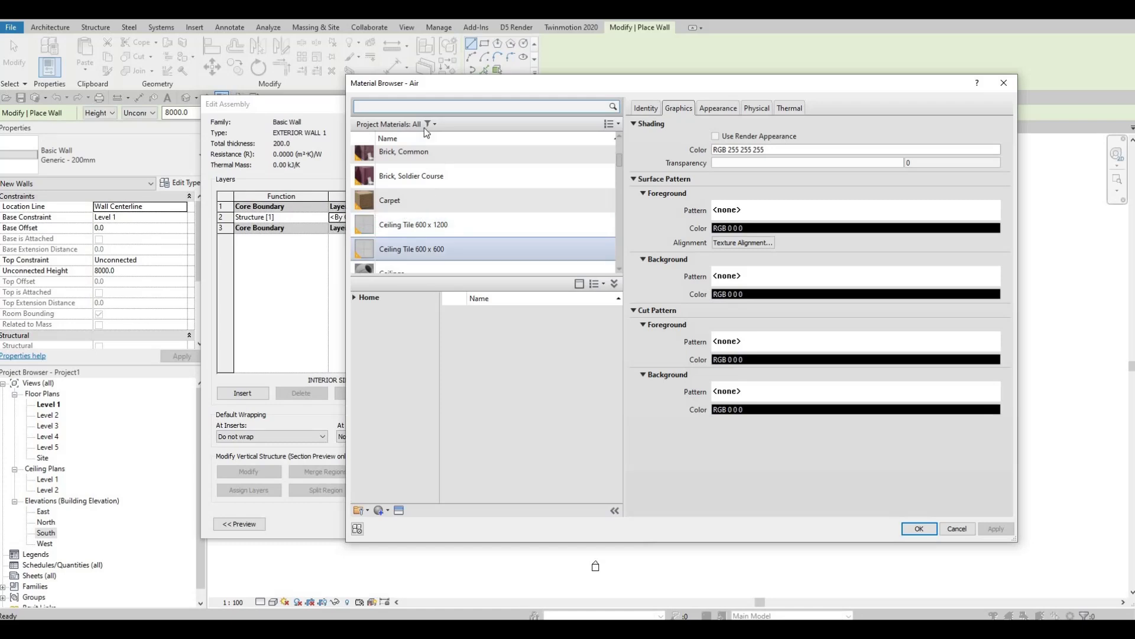
scroll(423, 201, down, 3)
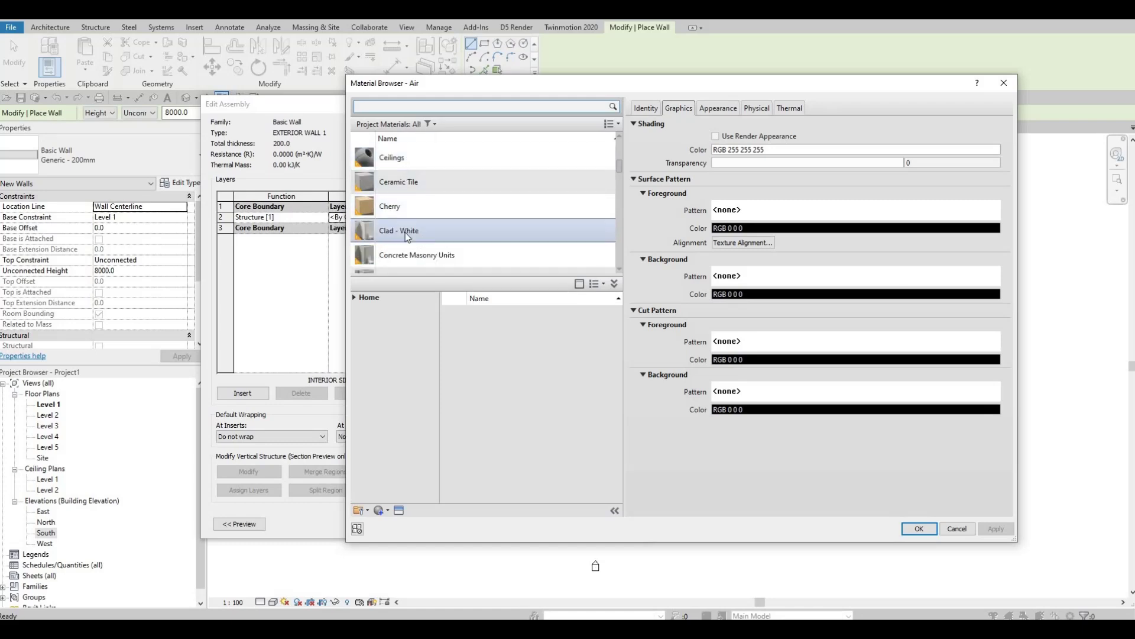
click(436, 238)
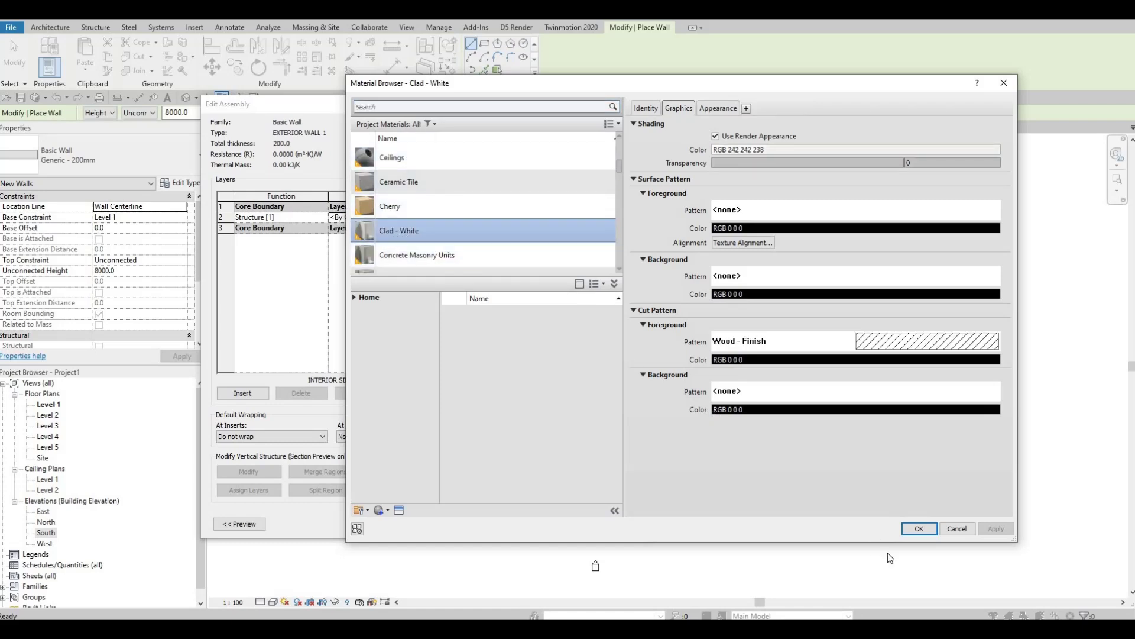
click(919, 529)
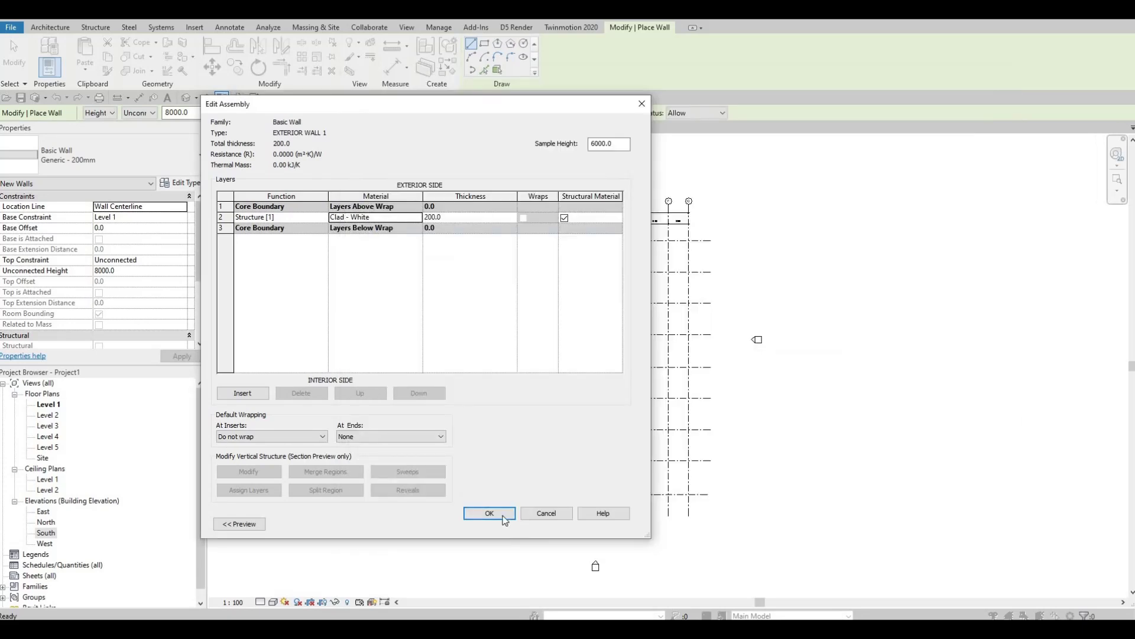
click(489, 513)
key(Return)
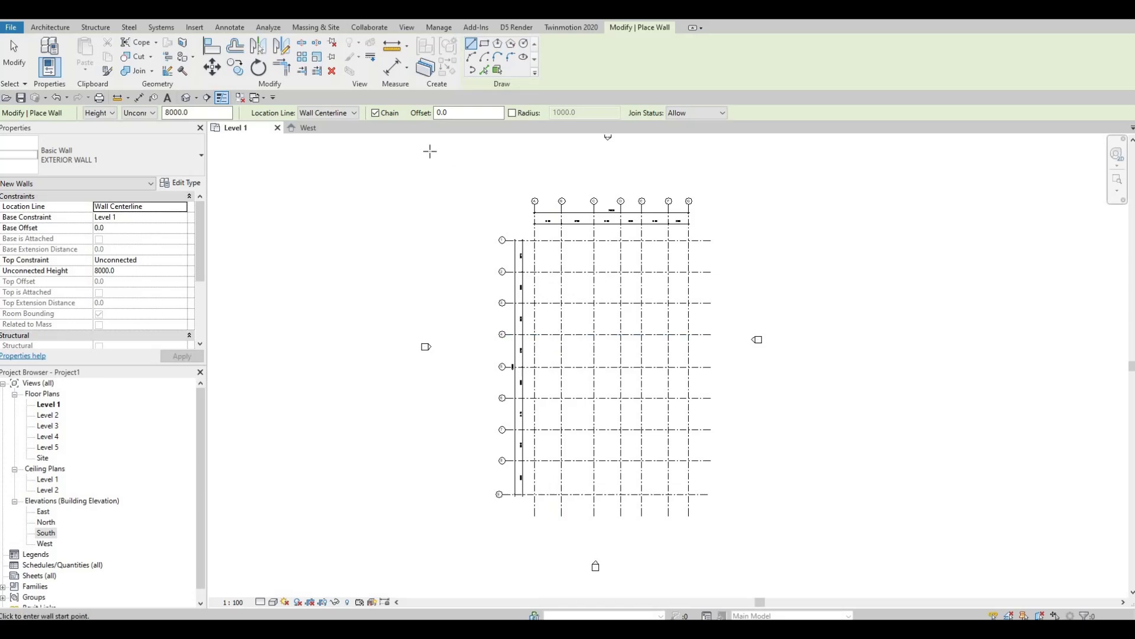
Constrain the height of the new walls up to Level 2
scroll(396, 228, up, 2)
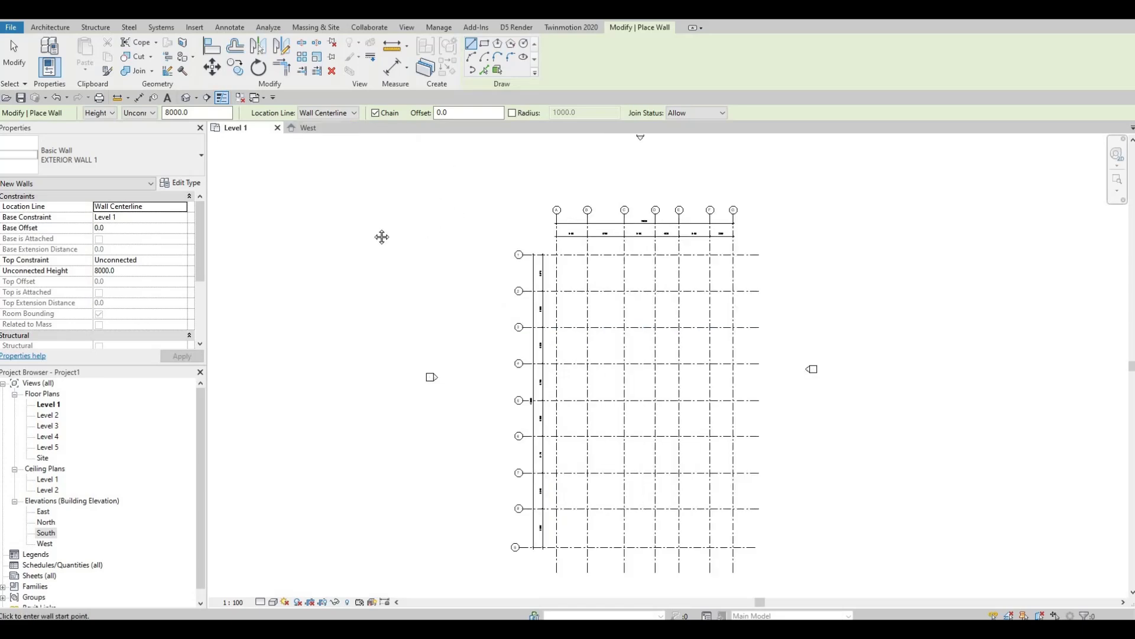
scroll(390, 181, up, 1)
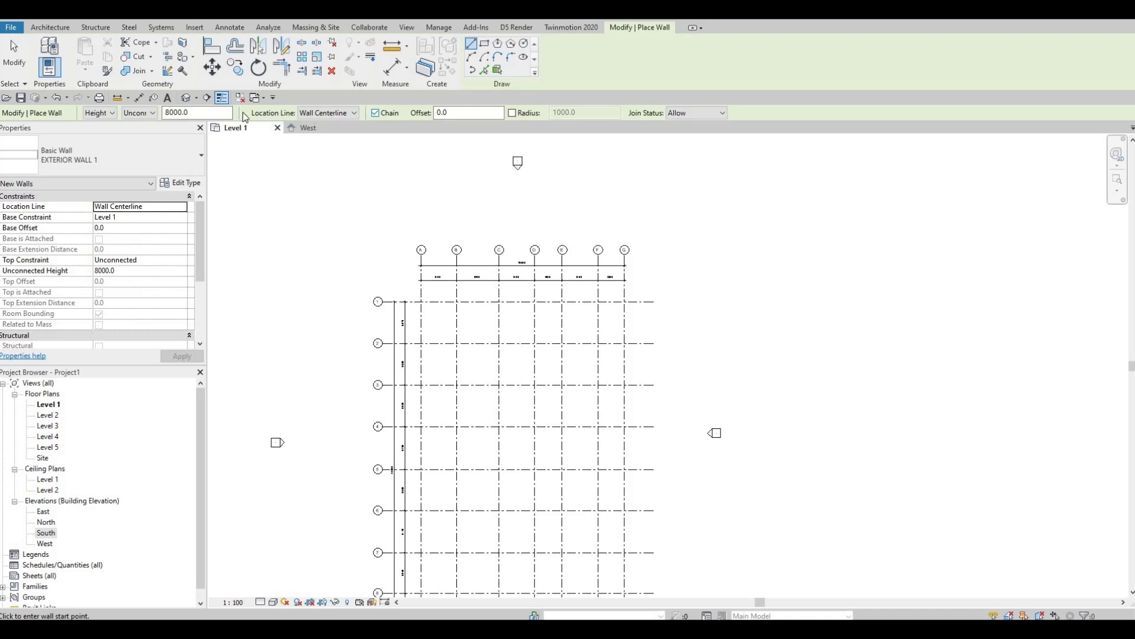
click(153, 113)
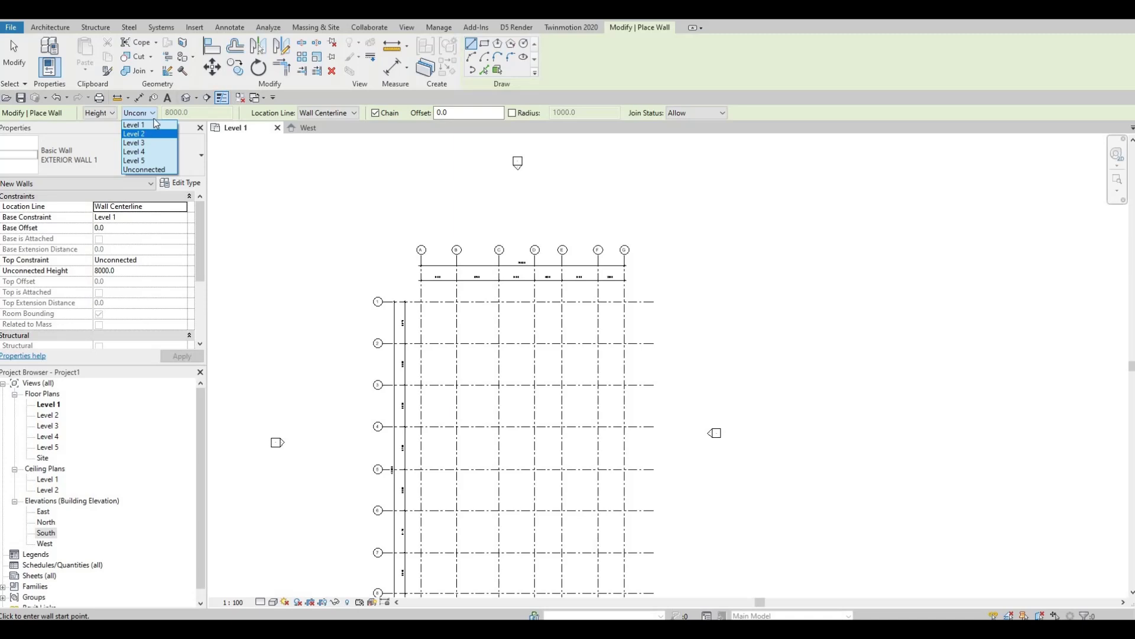
click(148, 133)
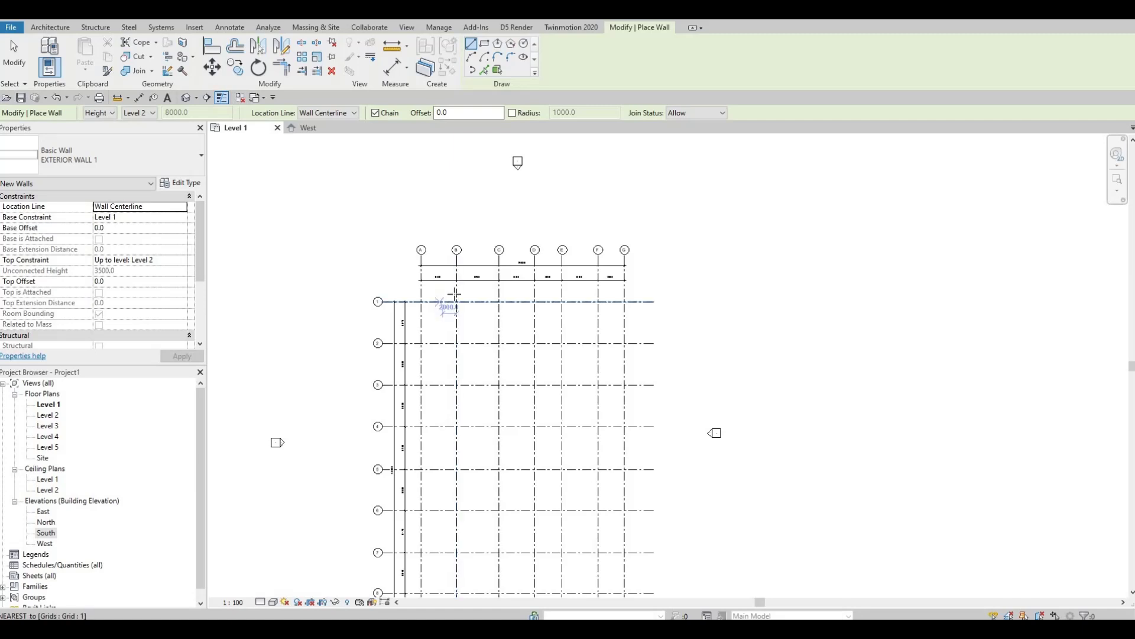
Draw an exterior wall along grid 1 from its intersection with grid A to grid E
middle_drag(451, 307, 425, 264)
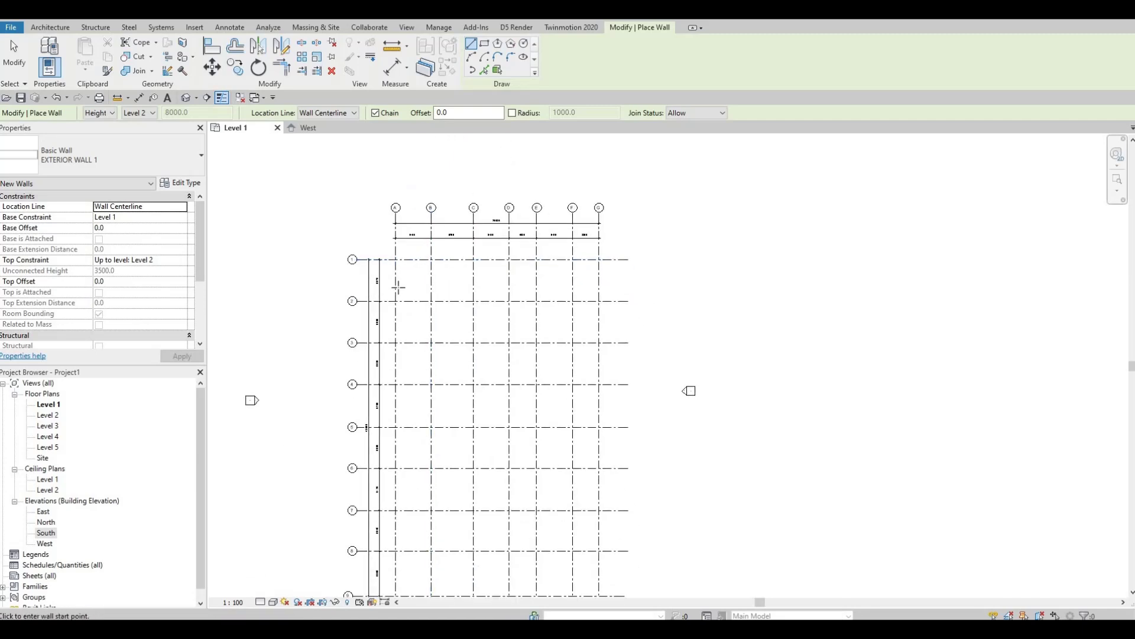
scroll(408, 269, up, 5)
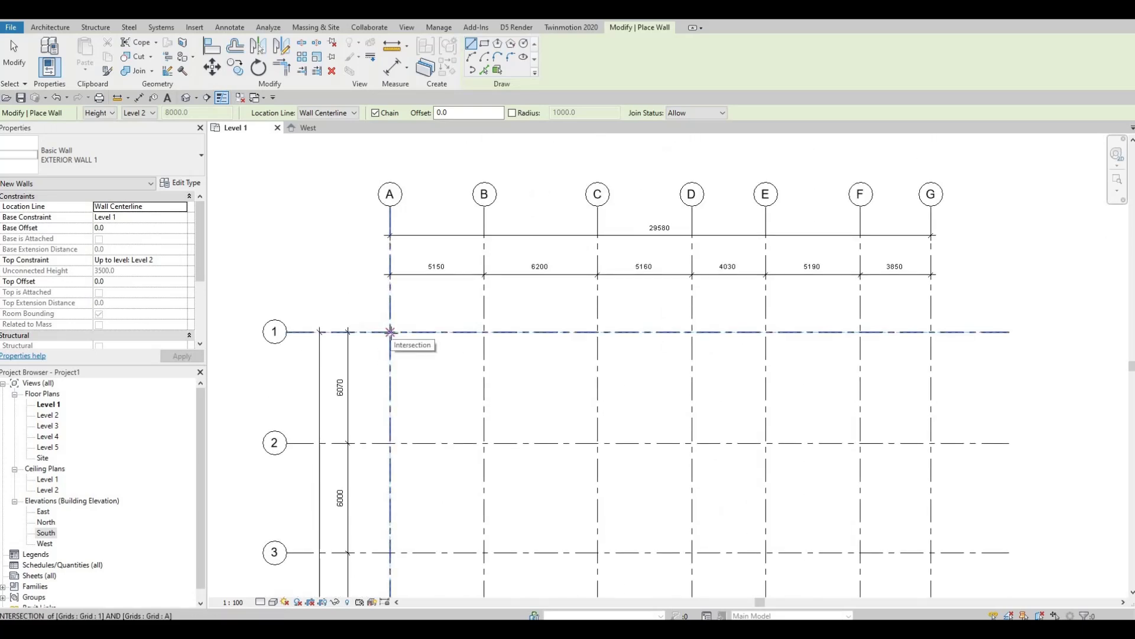
click(422, 333)
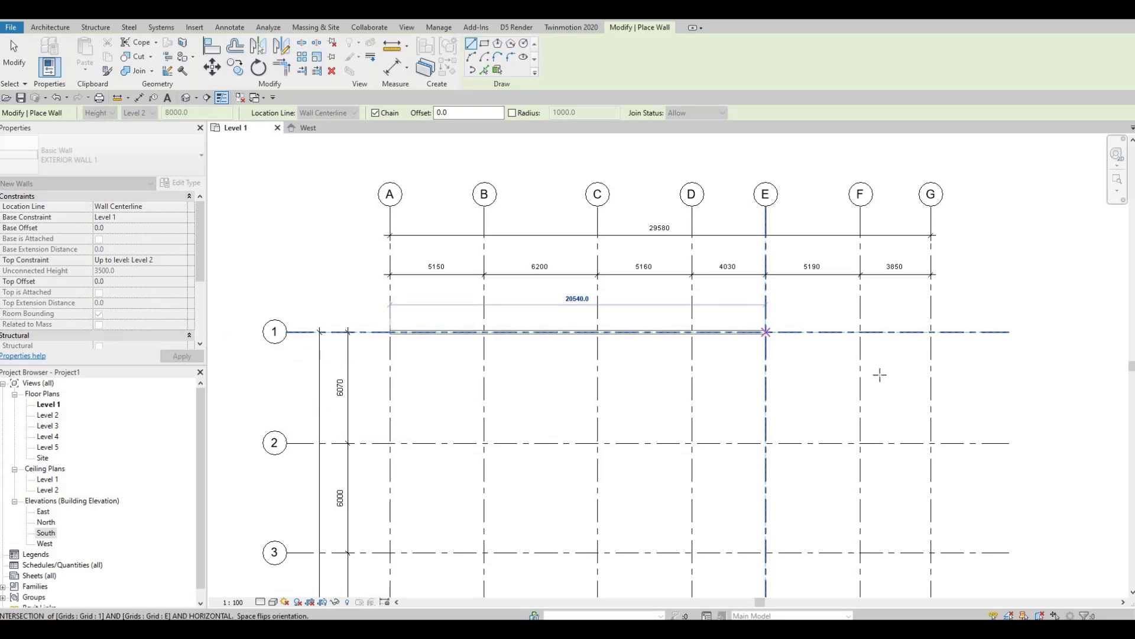
click(766, 331)
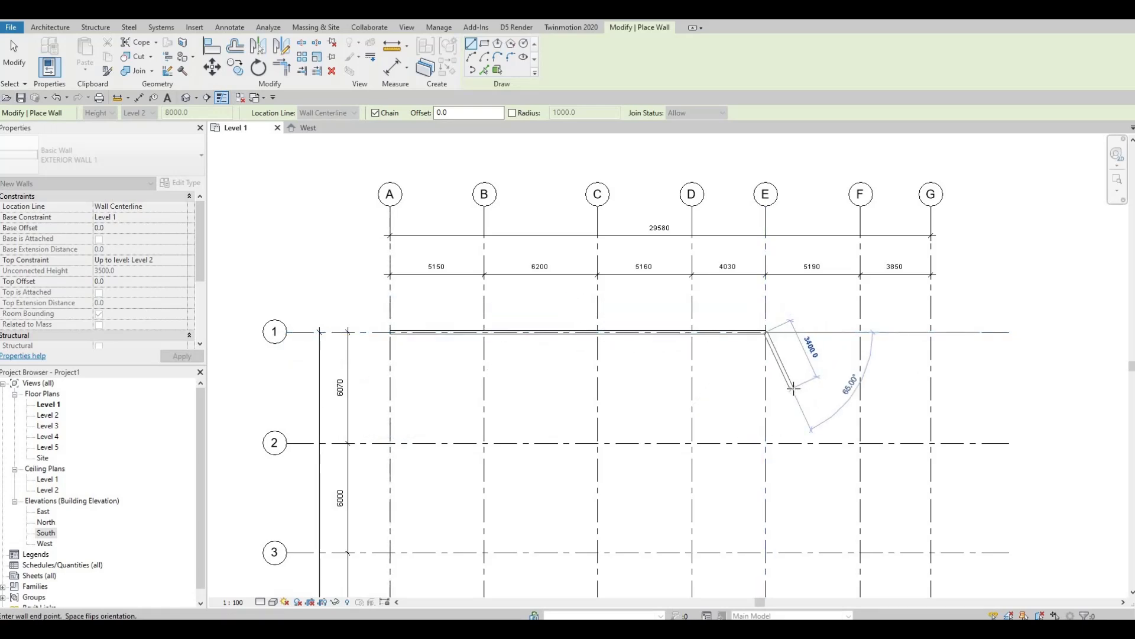
Continue the wall chain along grid E to grid 2, and along grid 2 to grid F
scroll(793, 387, down, 1)
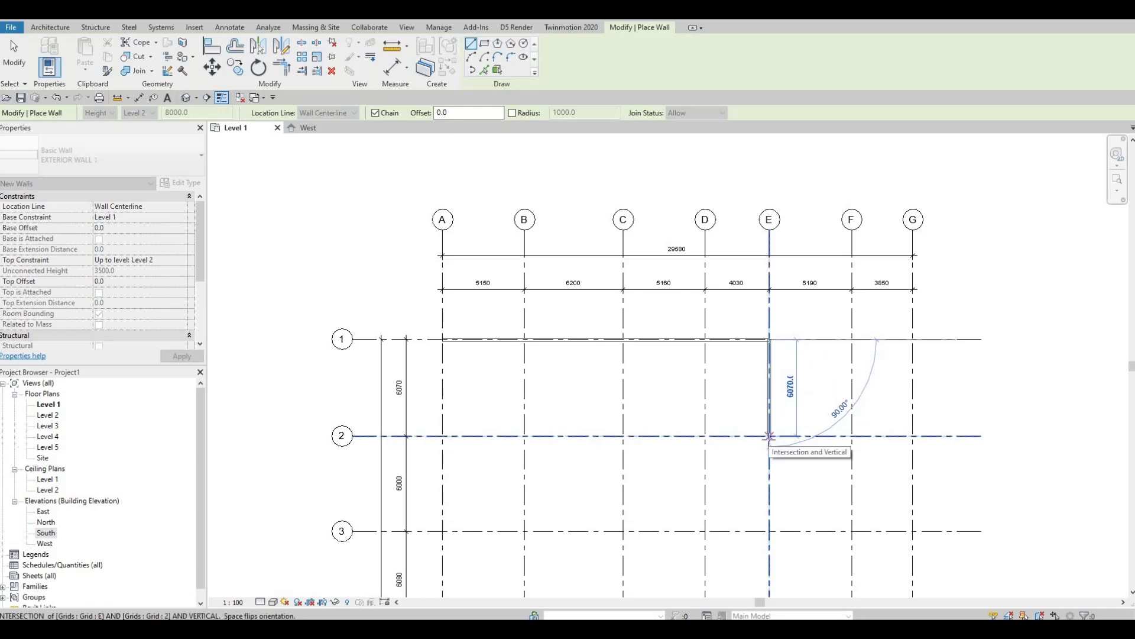
click(769, 436)
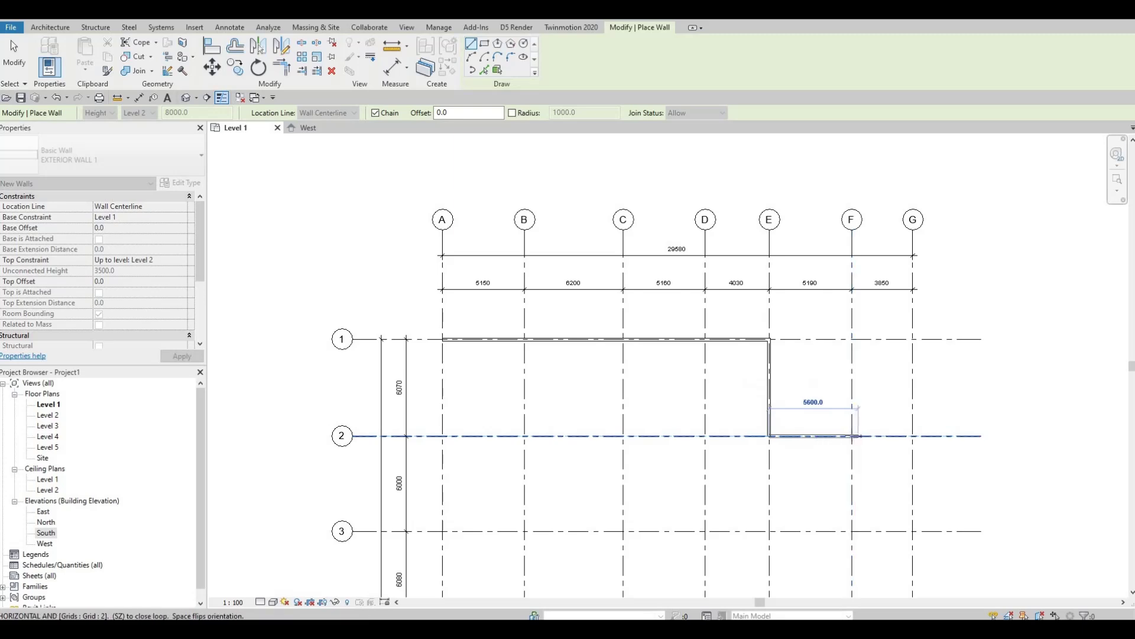
click(850, 437)
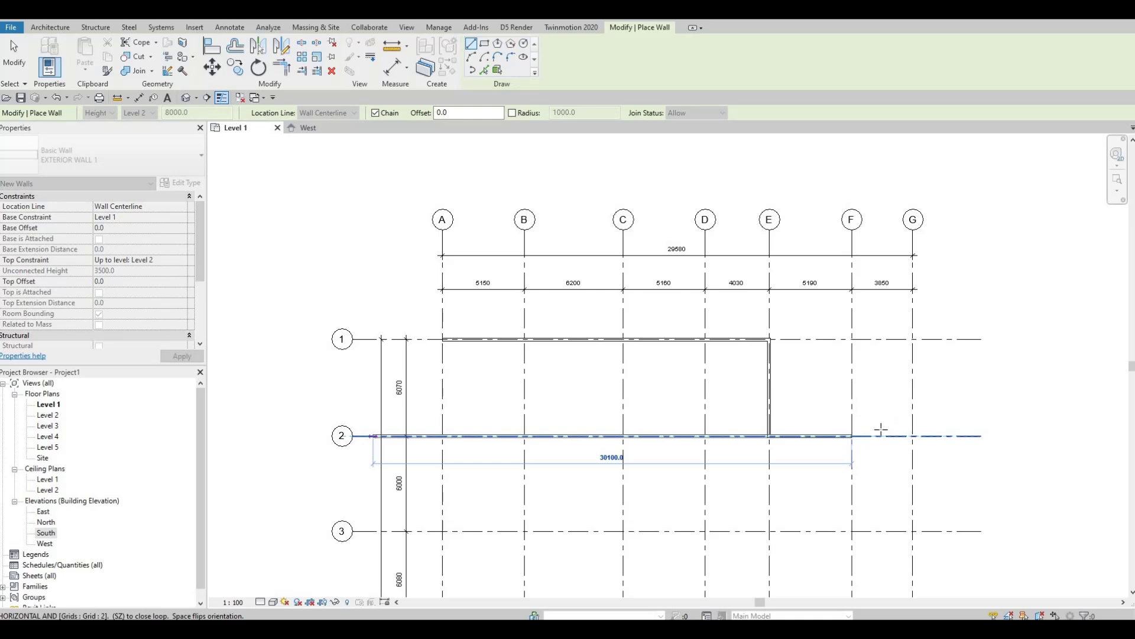
Extend the wall chain along grid F from grid 2 to its intersection with grid 9
scroll(844, 493, down, 2)
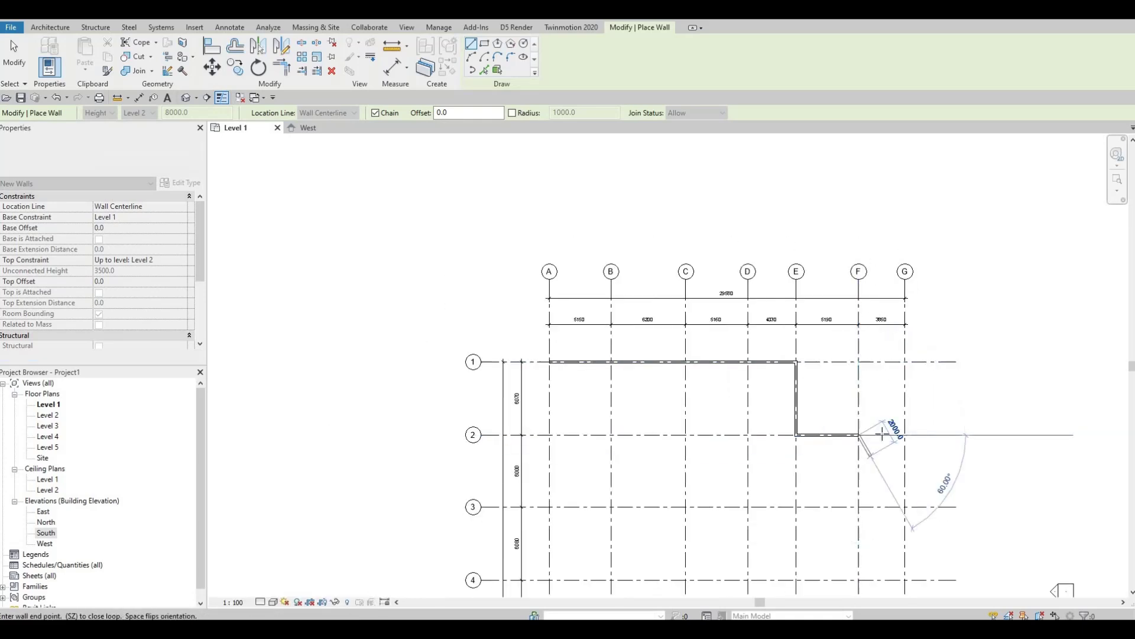
middle_drag(872, 451, 868, 269)
middle_drag(836, 322, 836, 299)
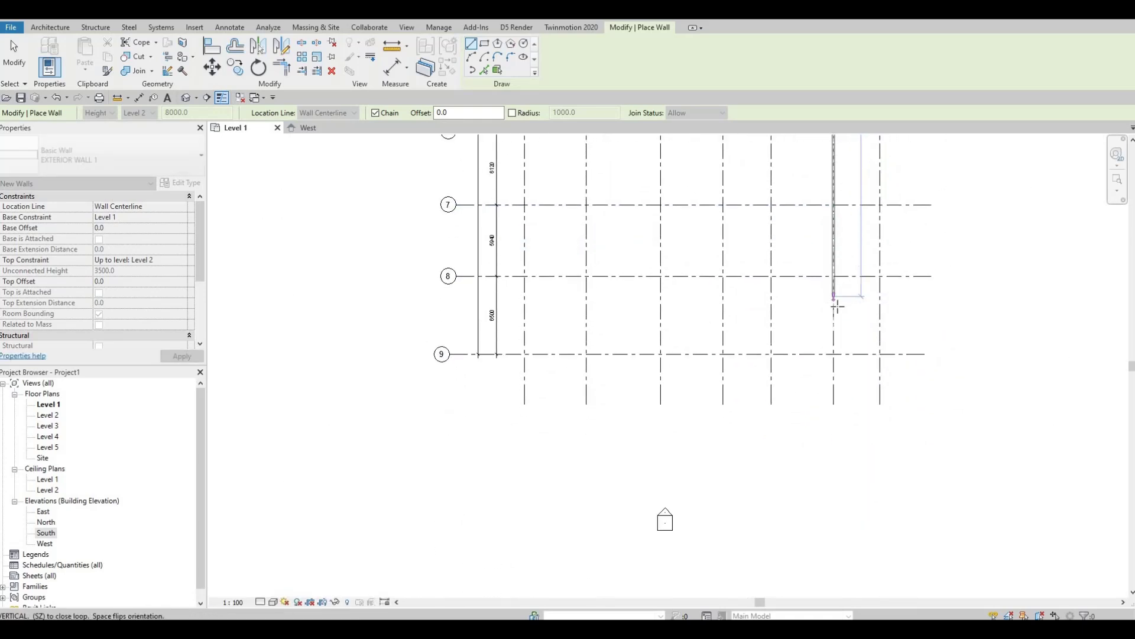
scroll(832, 367, up, 2)
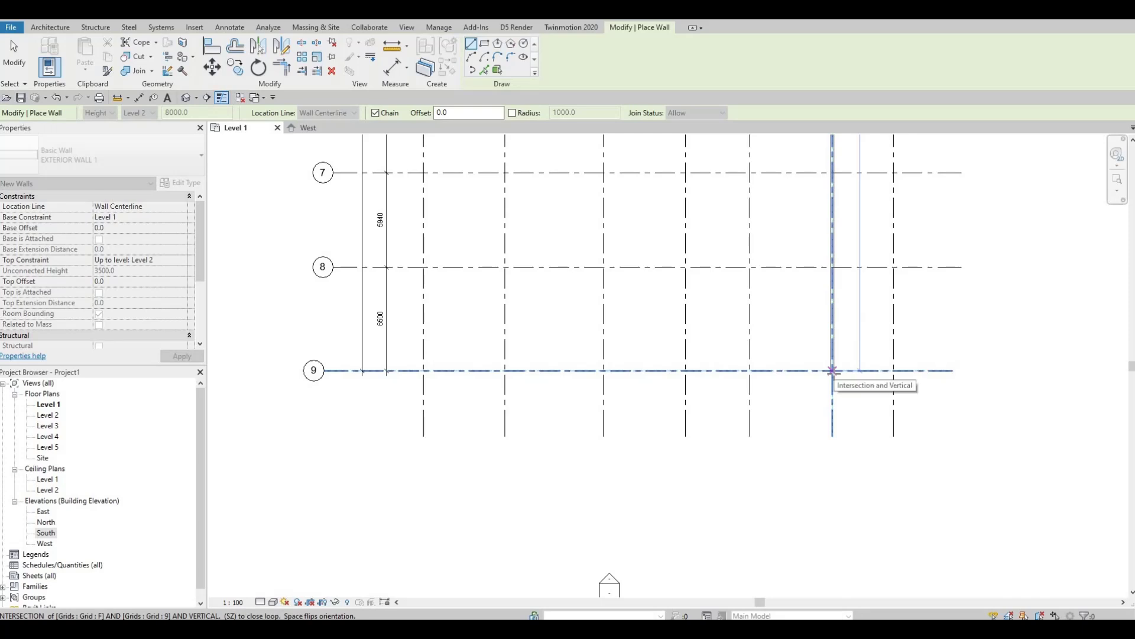
click(833, 370)
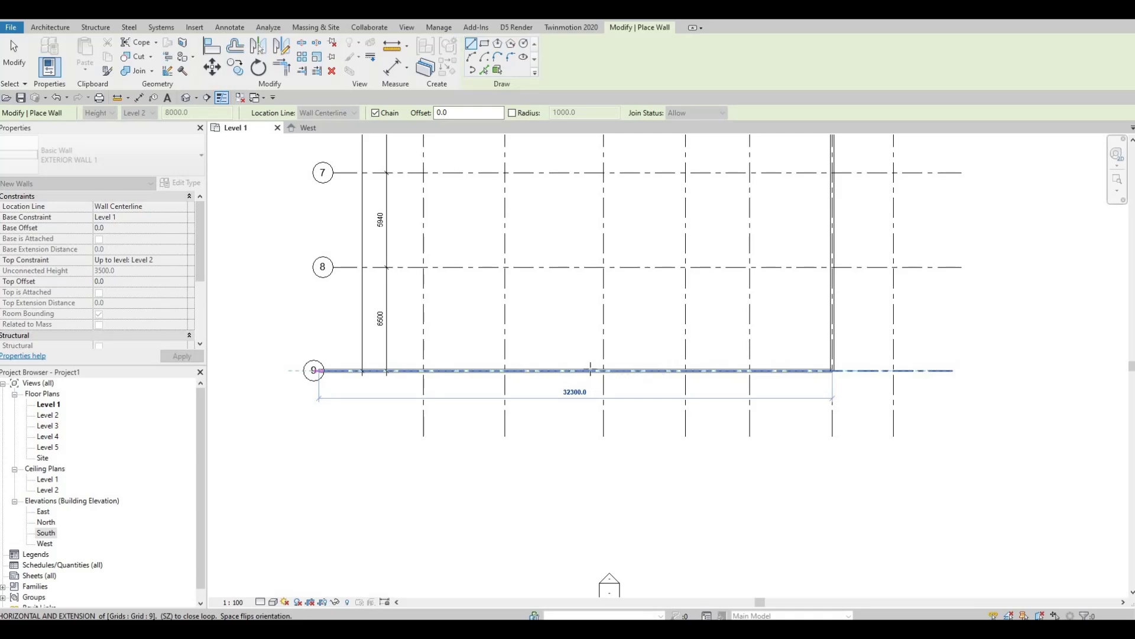
Continue the exterior wall chain along grid 9 from grid F to grid C, and along grid C to grid 8
scroll(602, 271, down, 4)
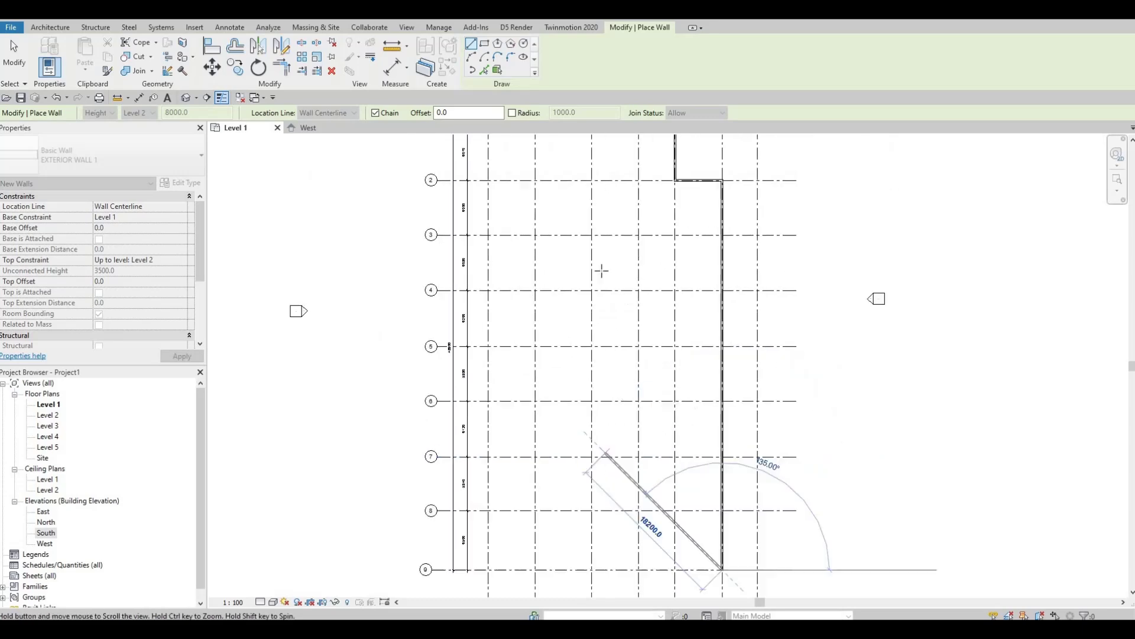
middle_drag(602, 271, 572, 420)
middle_drag(558, 577, 575, 444)
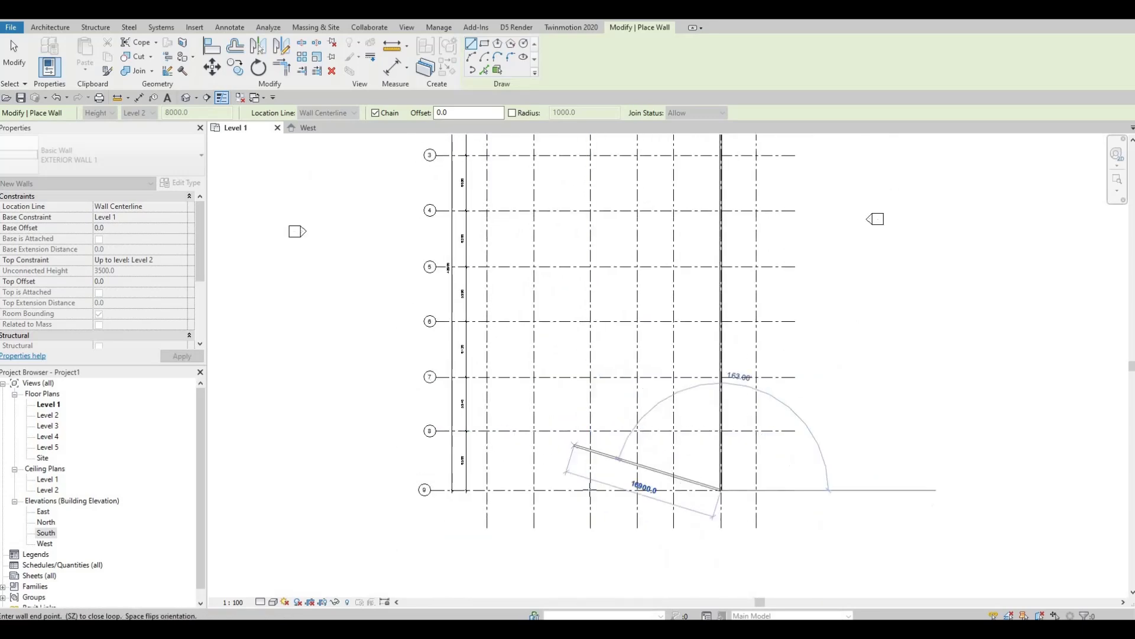
scroll(591, 490, up, 3)
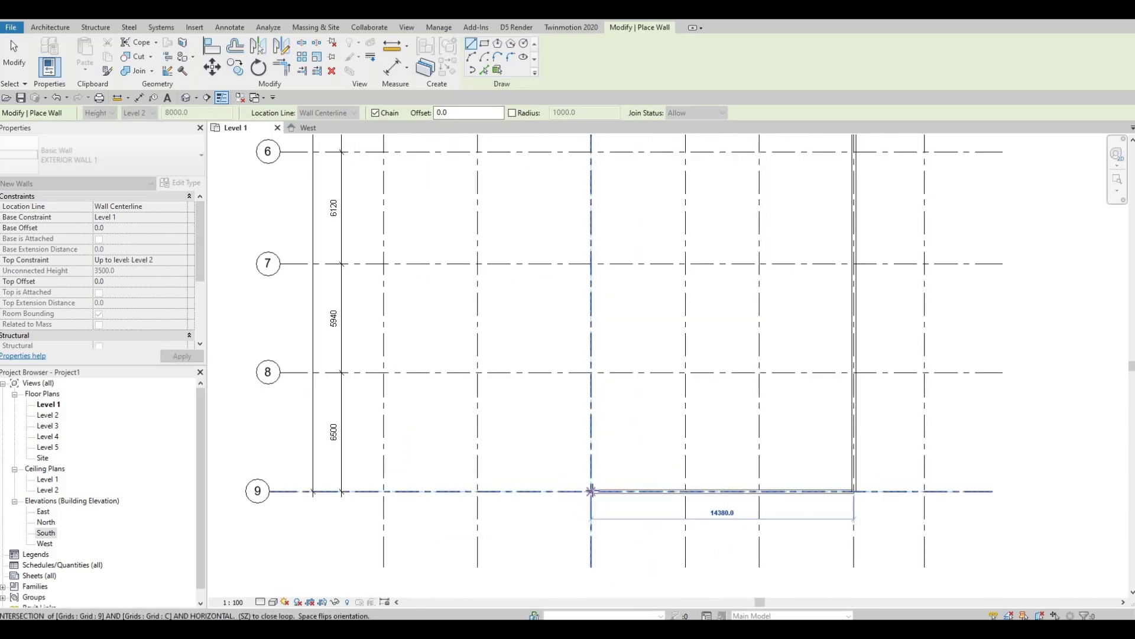
click(591, 491)
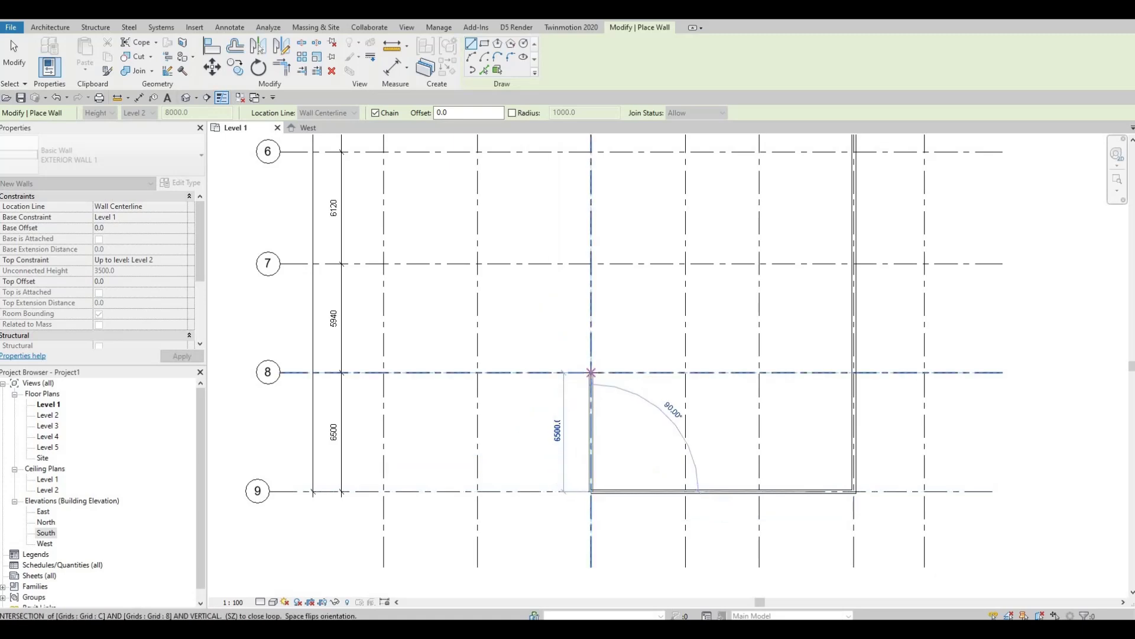
click(591, 372)
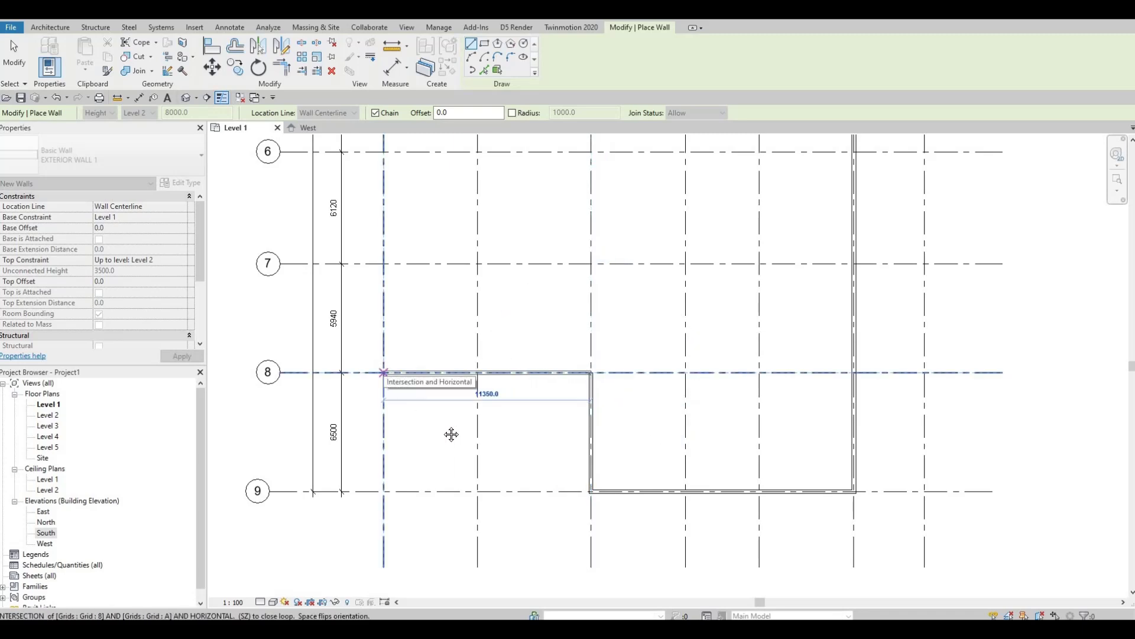
Extend the wall chain along grid 8 to grid A, and along grid A to grid 1 to close the perimeter
middle_drag(474, 451, 565, 532)
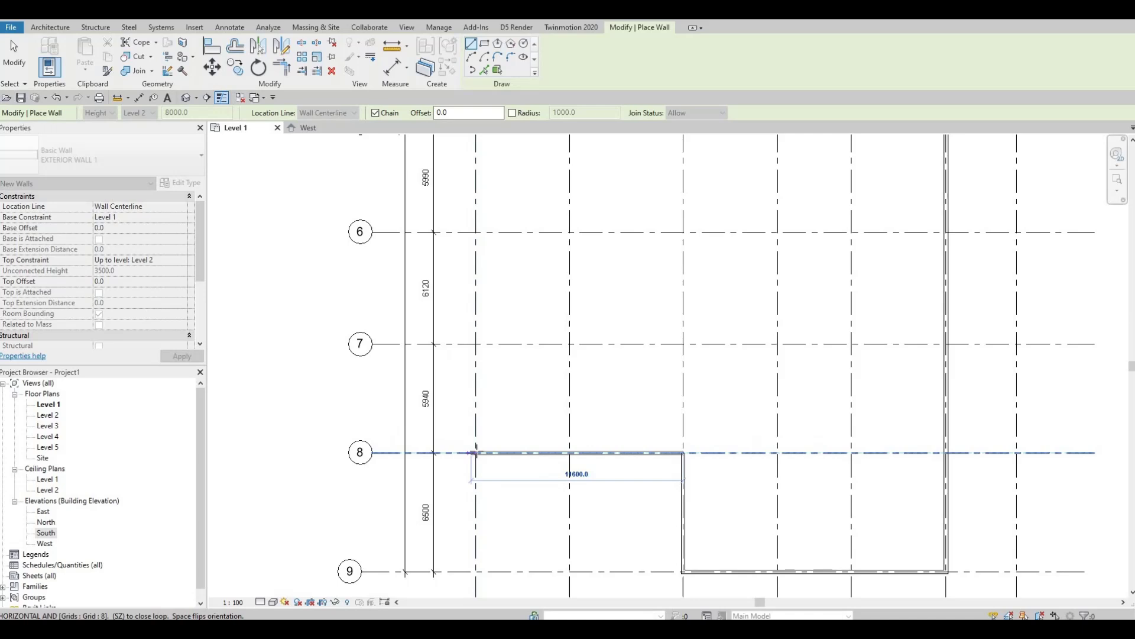
click(473, 452)
middle_drag(518, 200, 531, 486)
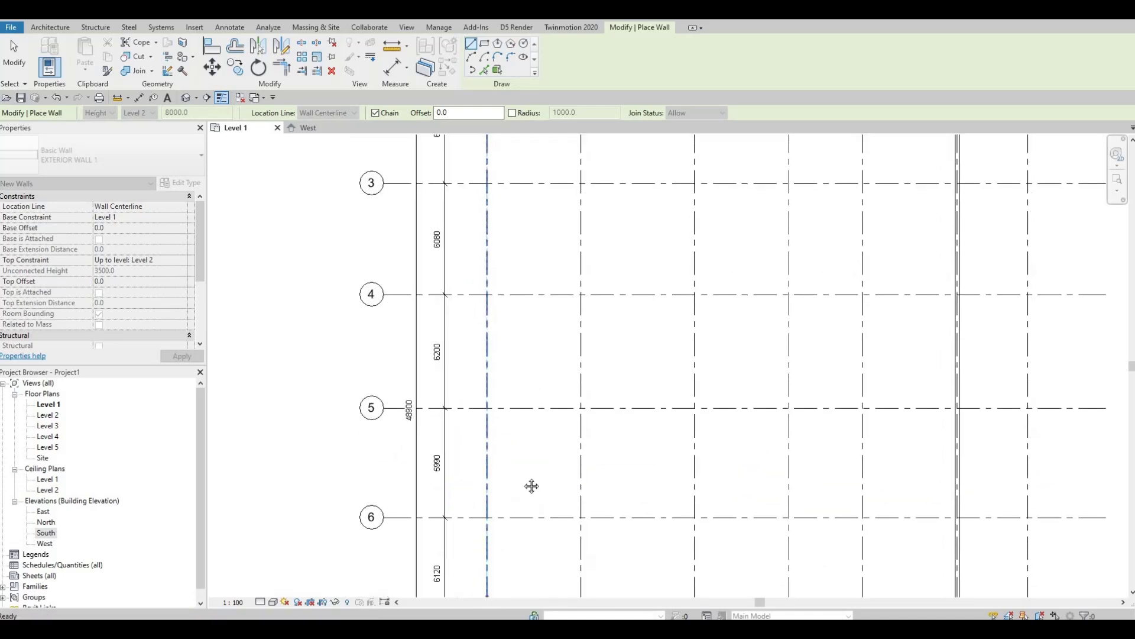
middle_drag(544, 284, 522, 557)
middle_drag(519, 329, 520, 456)
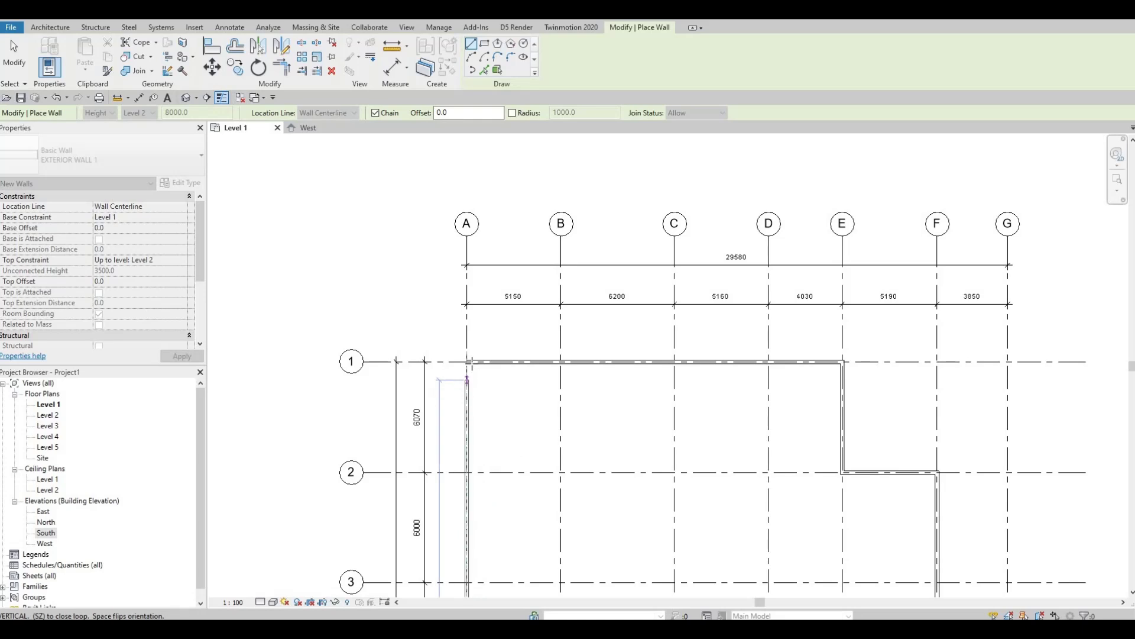
click(494, 426)
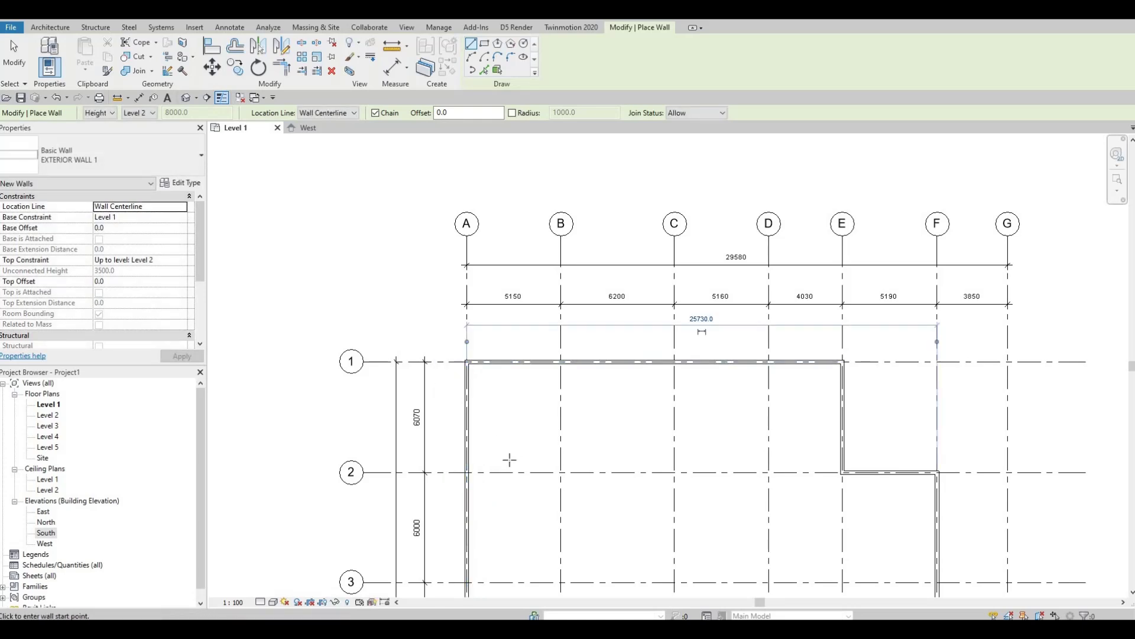
Examine the exterior wall perimeter on Level 1, following its corners and setbacks between grids 1 and 9
scroll(573, 398, down, 3)
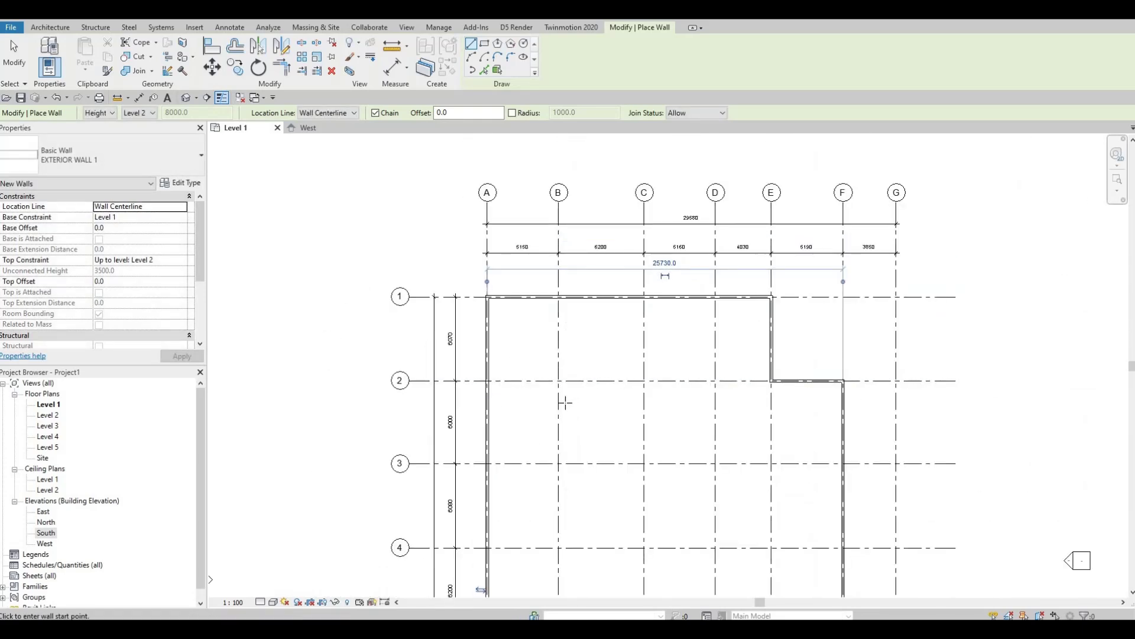
middle_drag(527, 383, 460, 361)
key(Escape)
scroll(460, 361, up, 1)
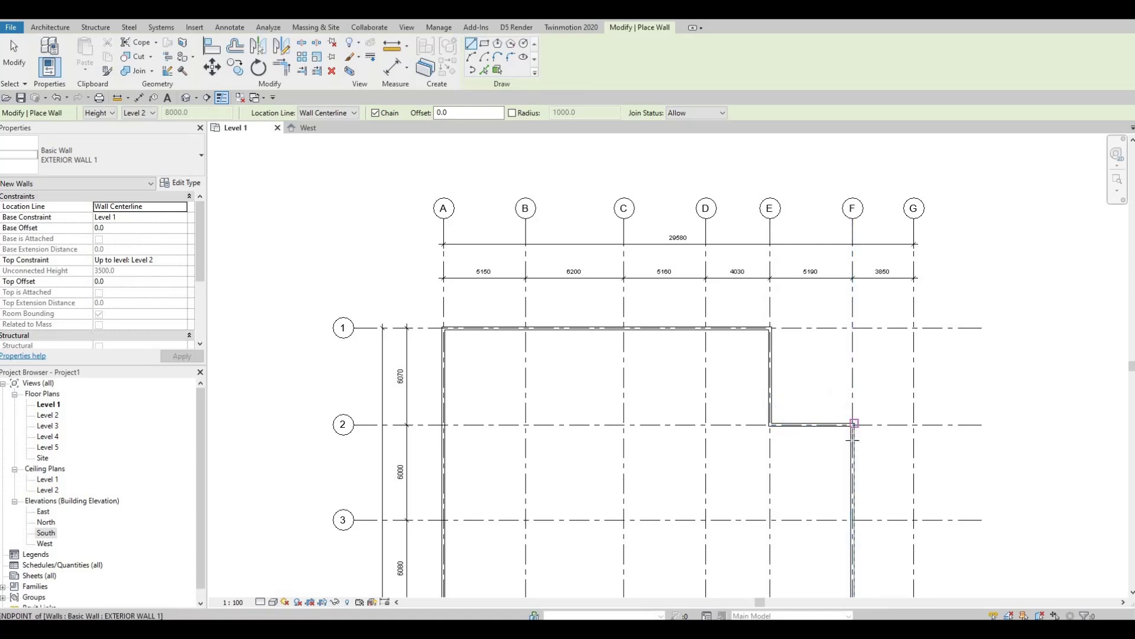
middle_drag(804, 410, 783, 223)
scroll(791, 372, down, 1)
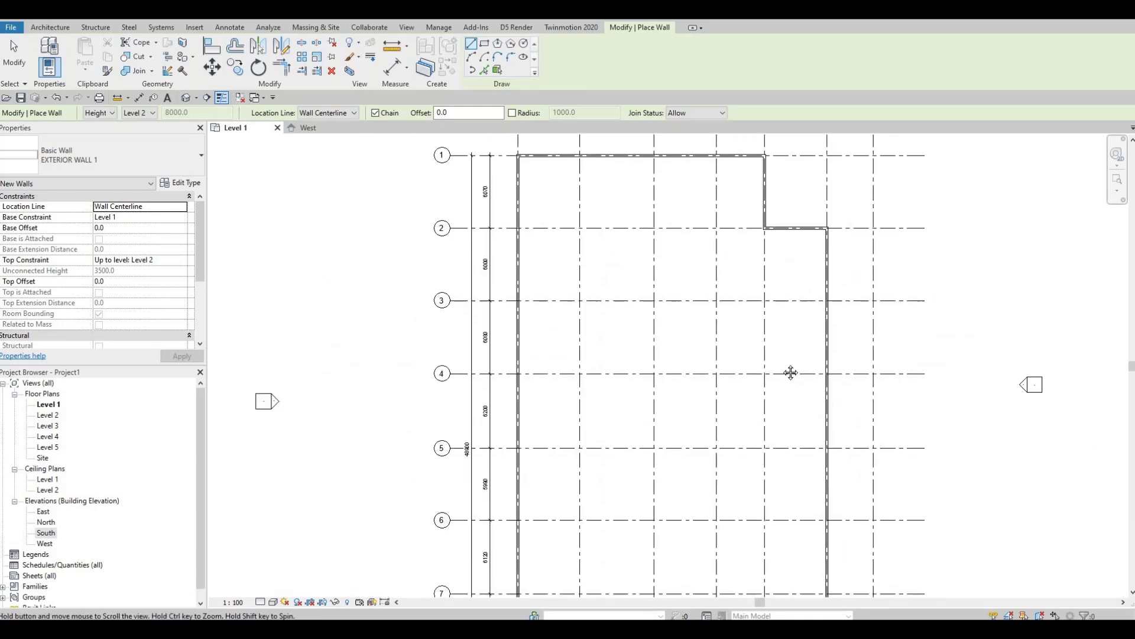
middle_drag(790, 373, 822, 434)
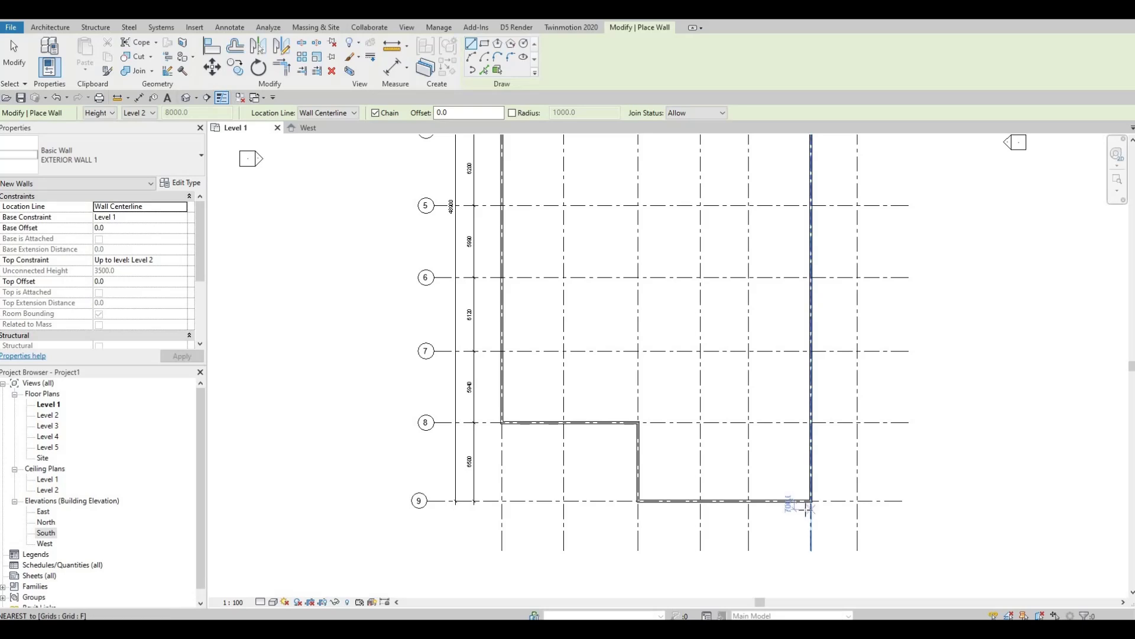
click(811, 501)
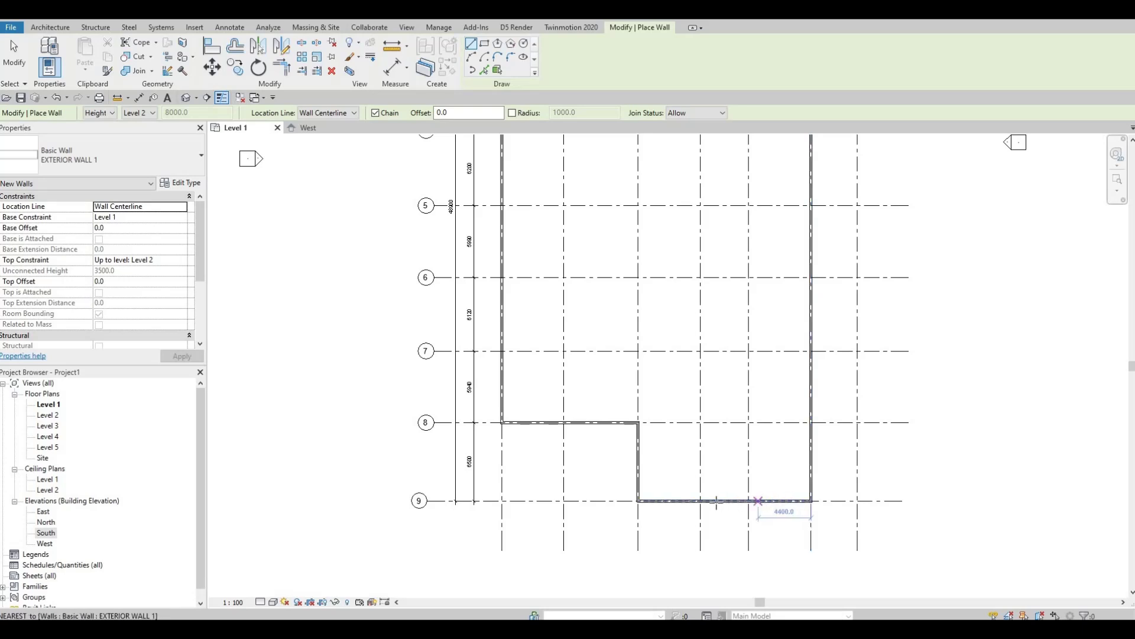
click(638, 500)
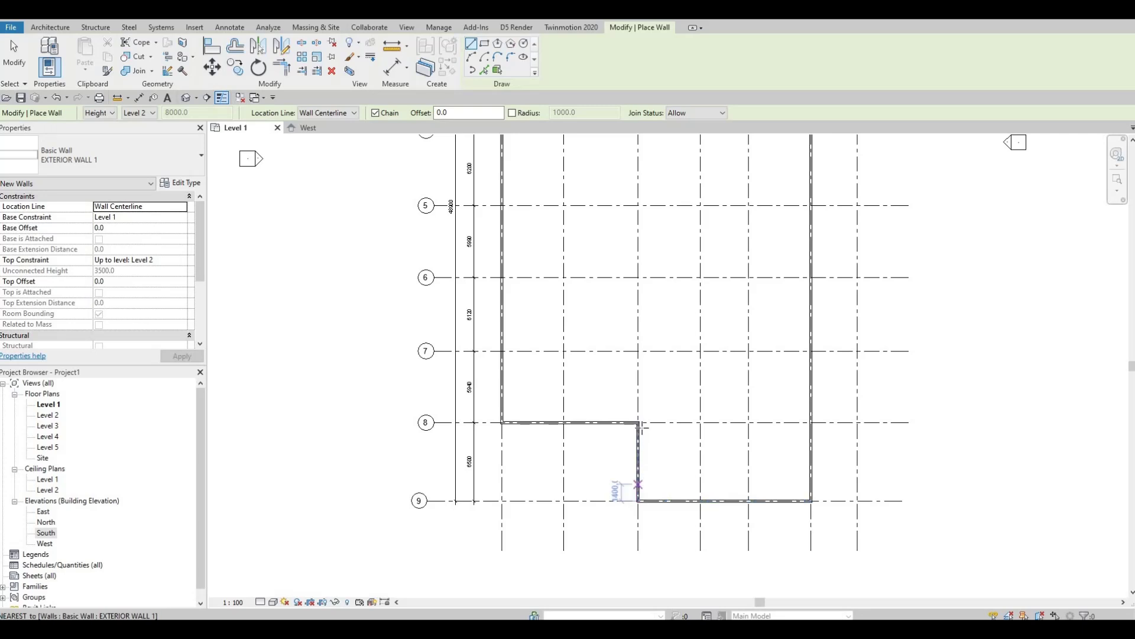
click(638, 423)
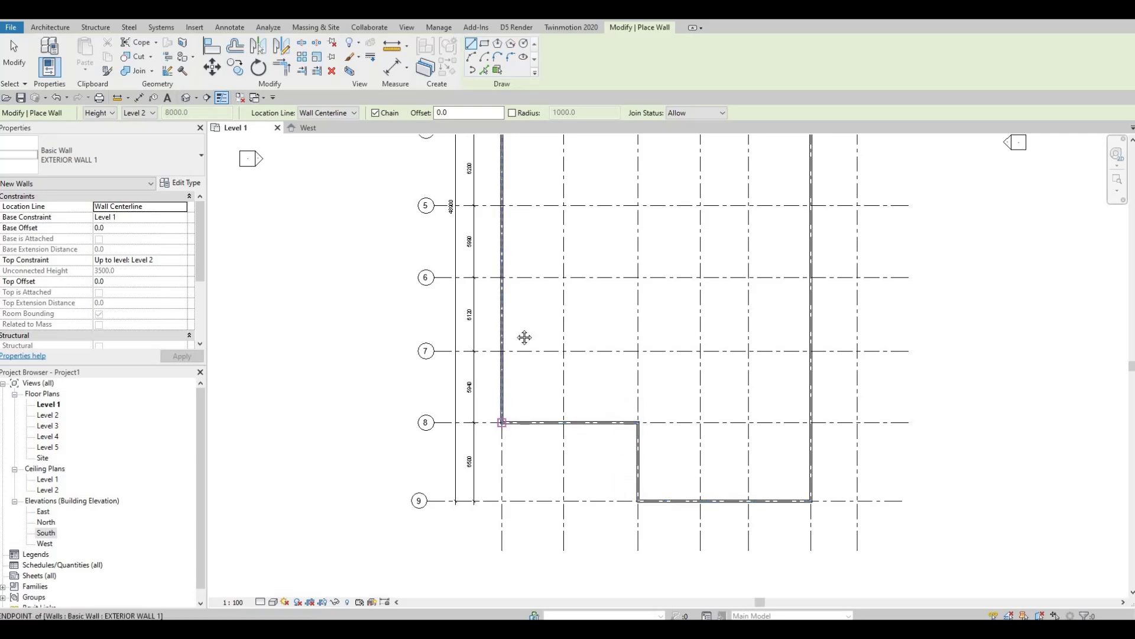
middle_drag(556, 291, 526, 521)
middle_drag(486, 339, 616, 446)
scroll(616, 446, down, 1)
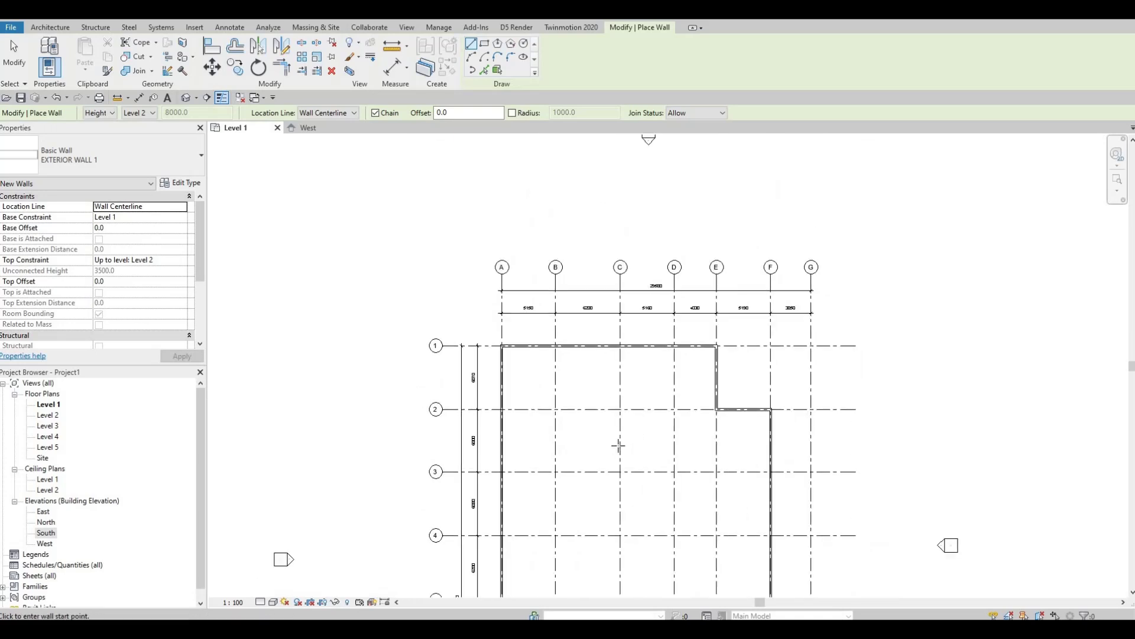
middle_drag(658, 385, 686, 224)
scroll(664, 365, down, 2)
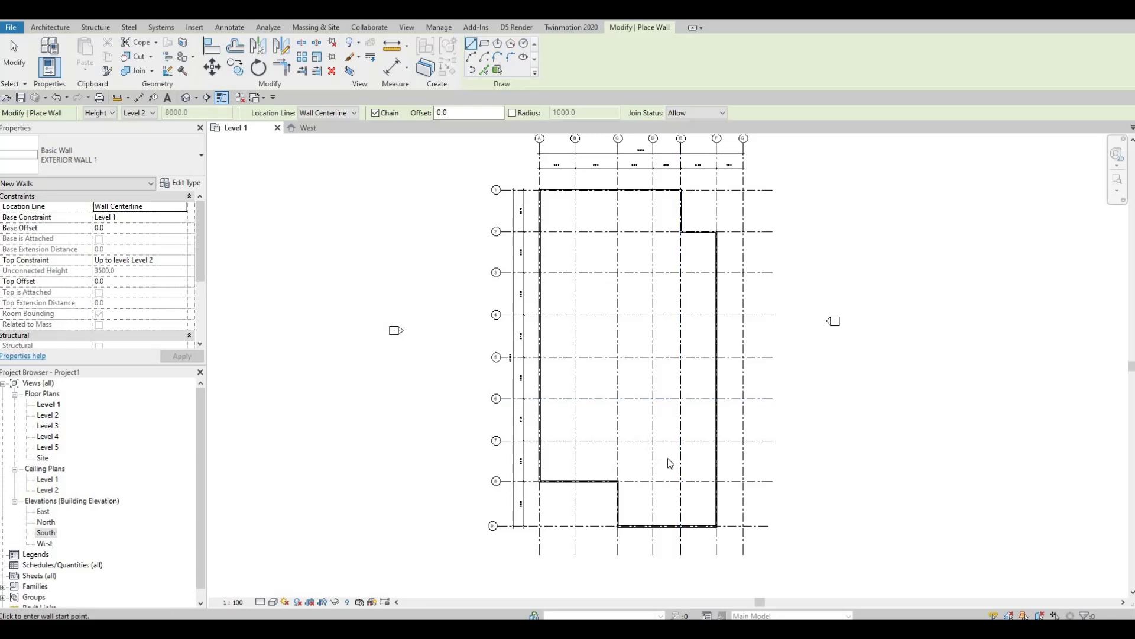
End exterior wall placement and leave the Wall tool with nothing selected
key(Escape)
key(Escape)
middle_drag(551, 327, 537, 357)
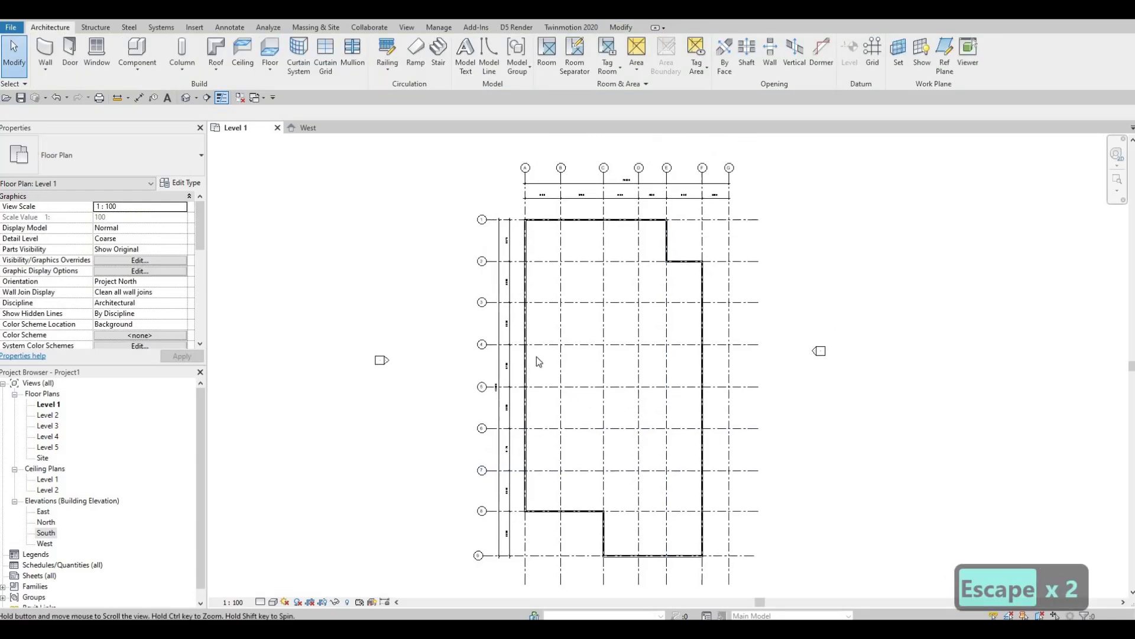
key(F1)
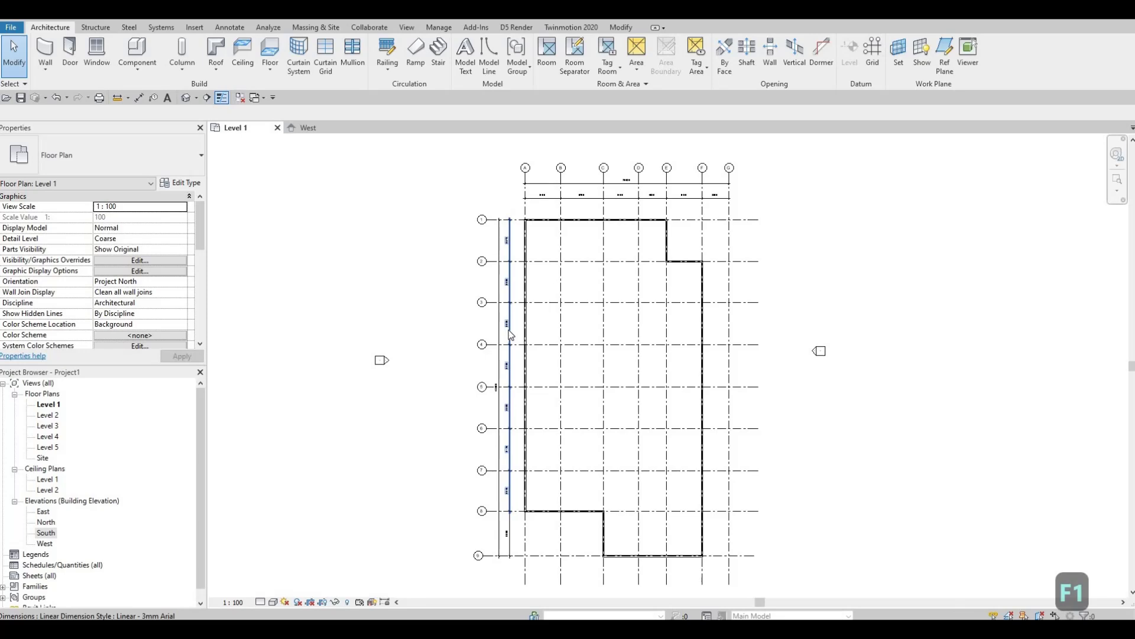
middle_drag(573, 311, 566, 275)
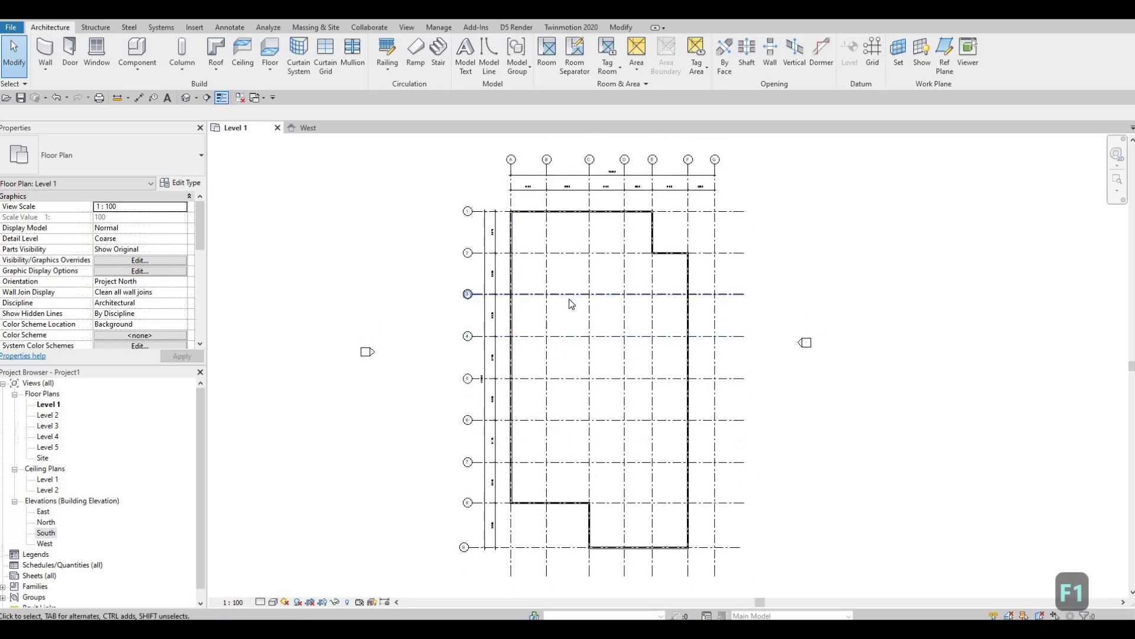